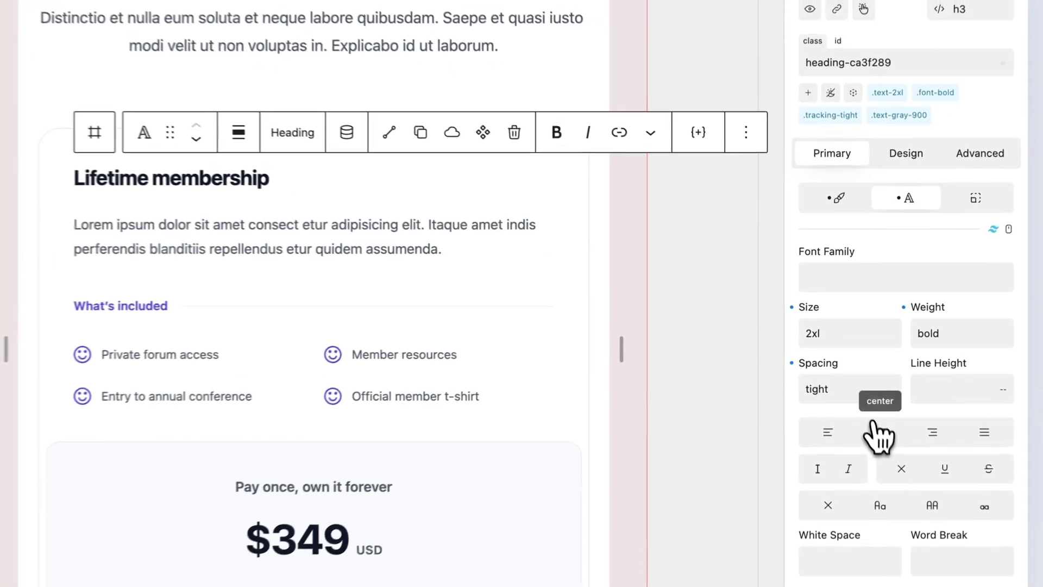
Centre-align the Lifetime membership heading and set the Contributors avatar size to 24.
{"action": "left_click", "coordinate": [917, 428]}
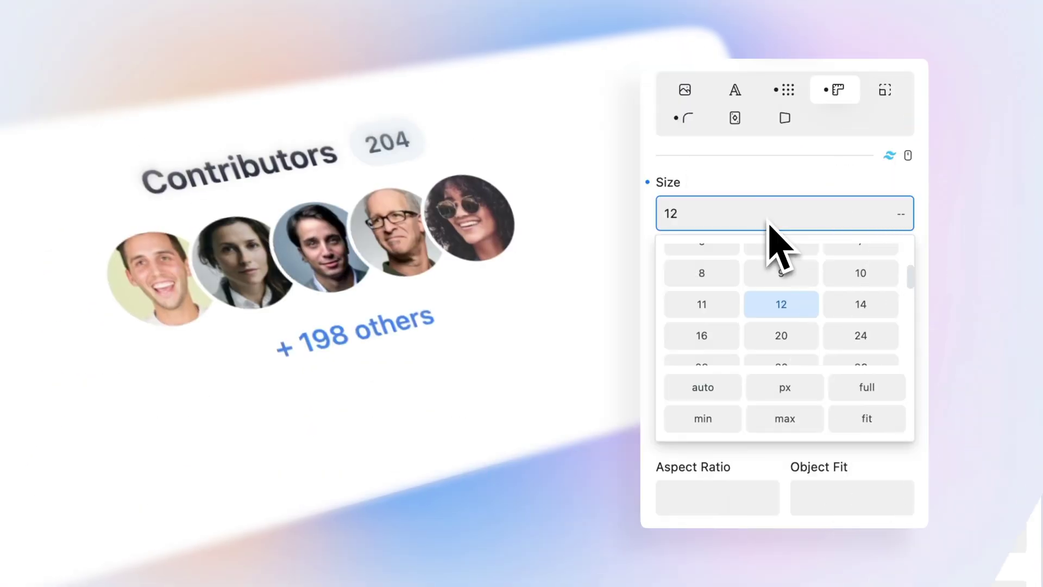
{"action": "left_click", "coordinate": [851, 337]}
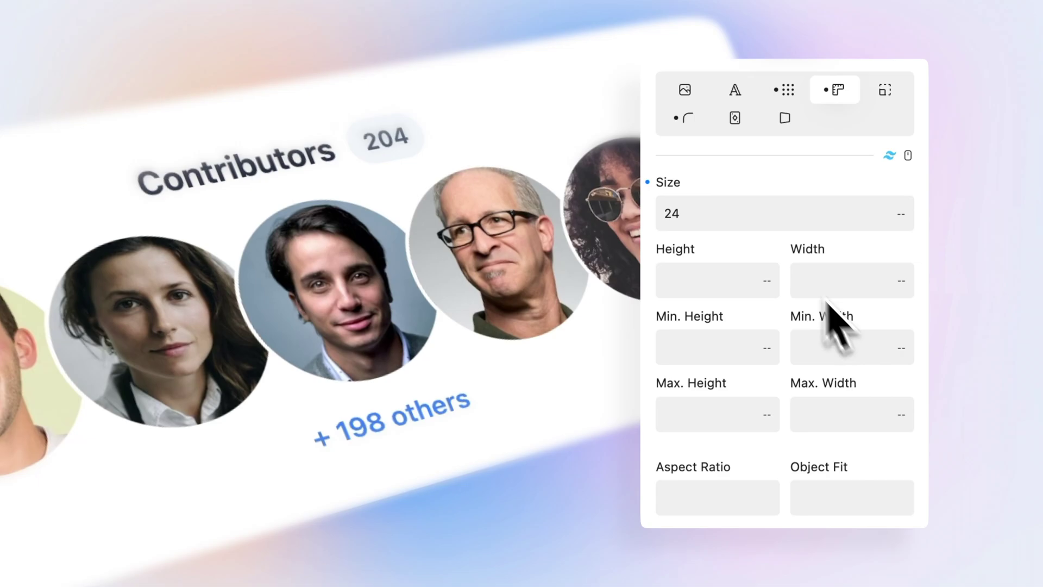
{"action": "left_click", "coordinate": [756, 213]}
{"action": "scroll", "coordinate": [744, 288], "scroll_direction": "up", "scroll_amount": 3}
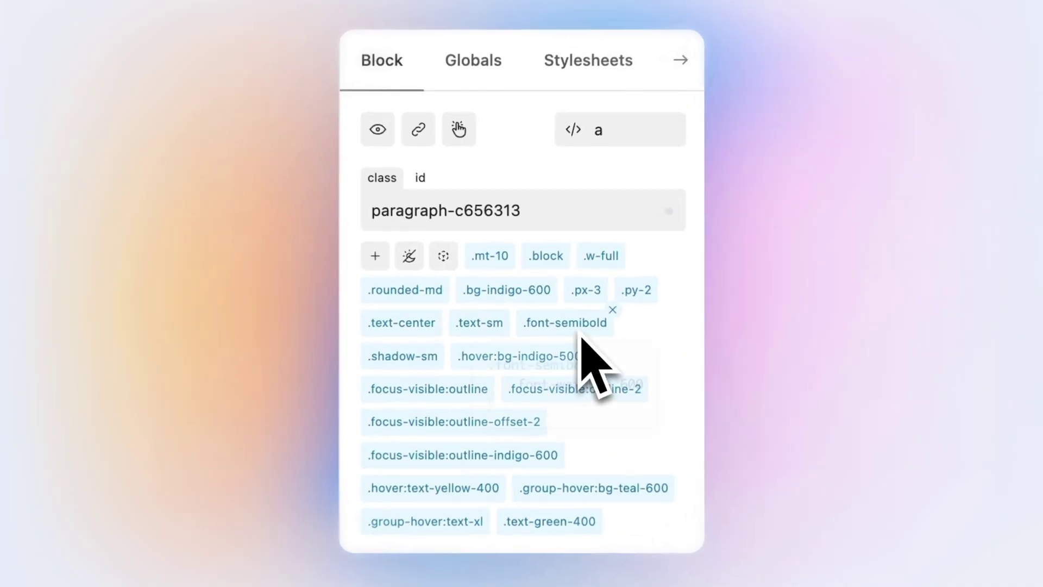
Search Tailwind classes for 'gra', browse text size options, then open the Utility-First Fundamentals docs.
{"action": "mouse_move", "coordinate": [576, 333]}
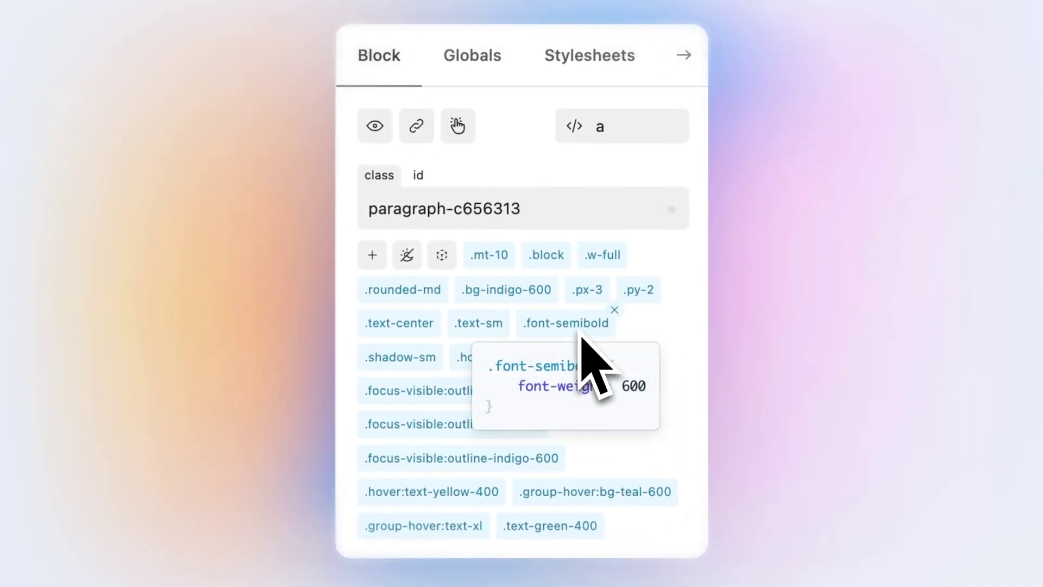
{"action": "mouse_move", "coordinate": [493, 340]}
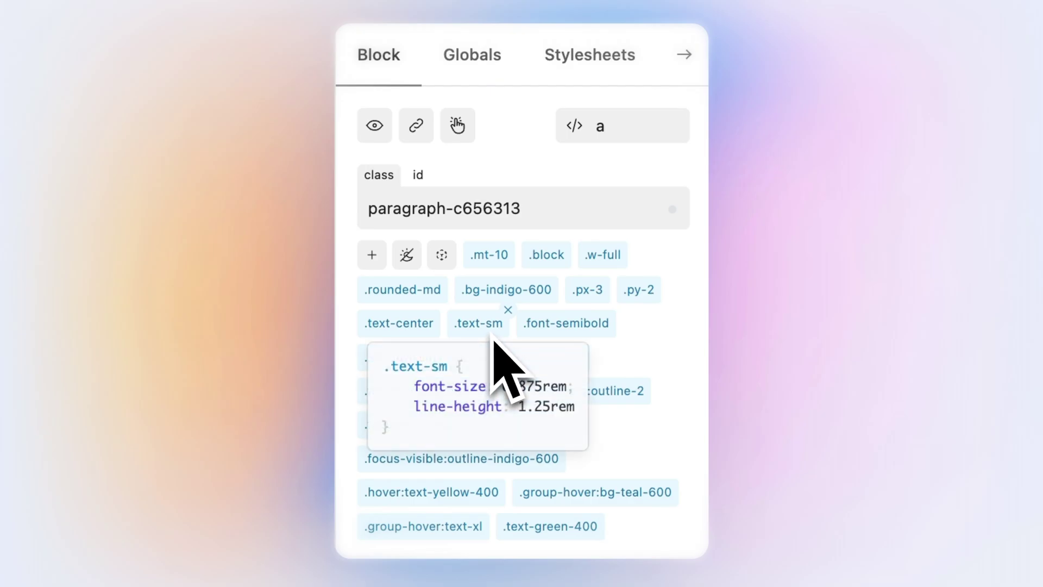
{"action": "mouse_move", "coordinate": [540, 266]}
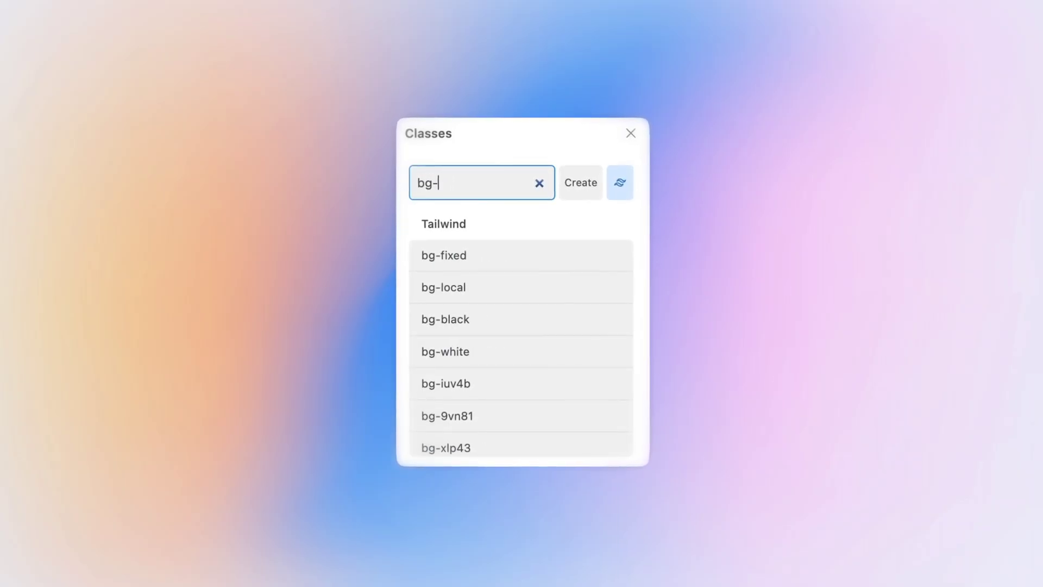
{"action": "type", "text": "gray-400"}
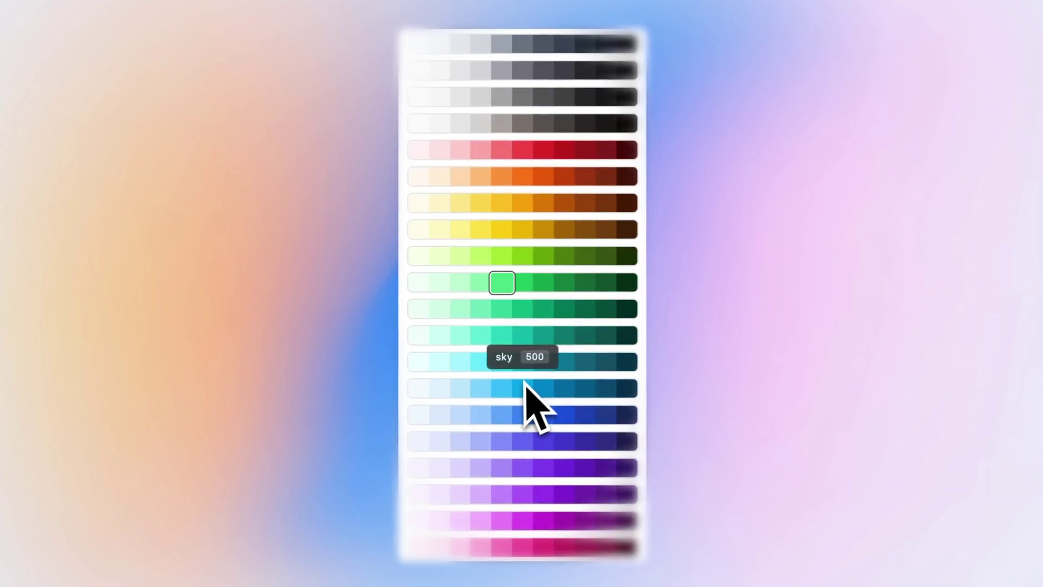
{"action": "mouse_move", "coordinate": [521, 389]}
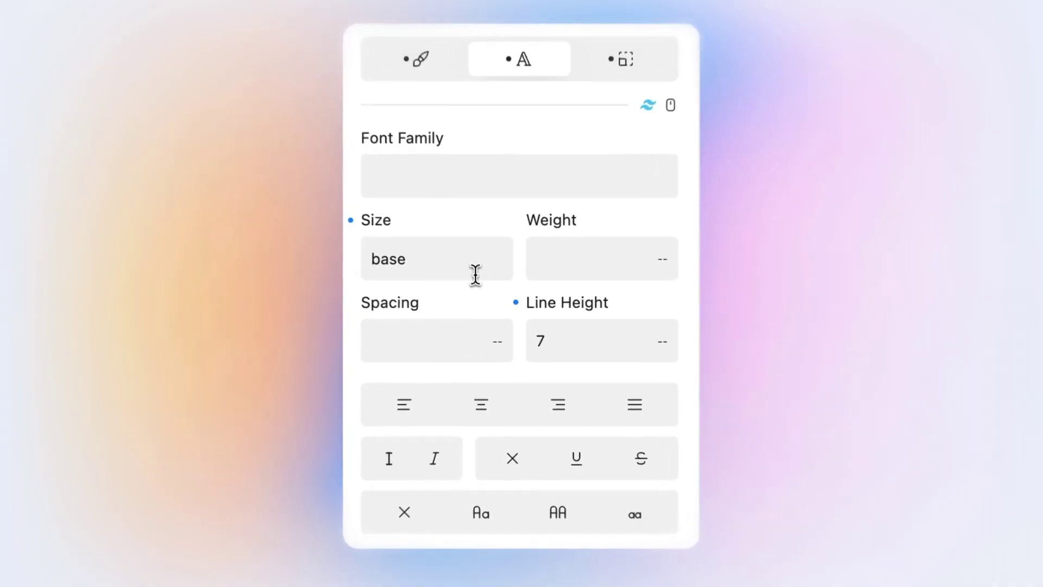
{"action": "left_click", "coordinate": [475, 274]}
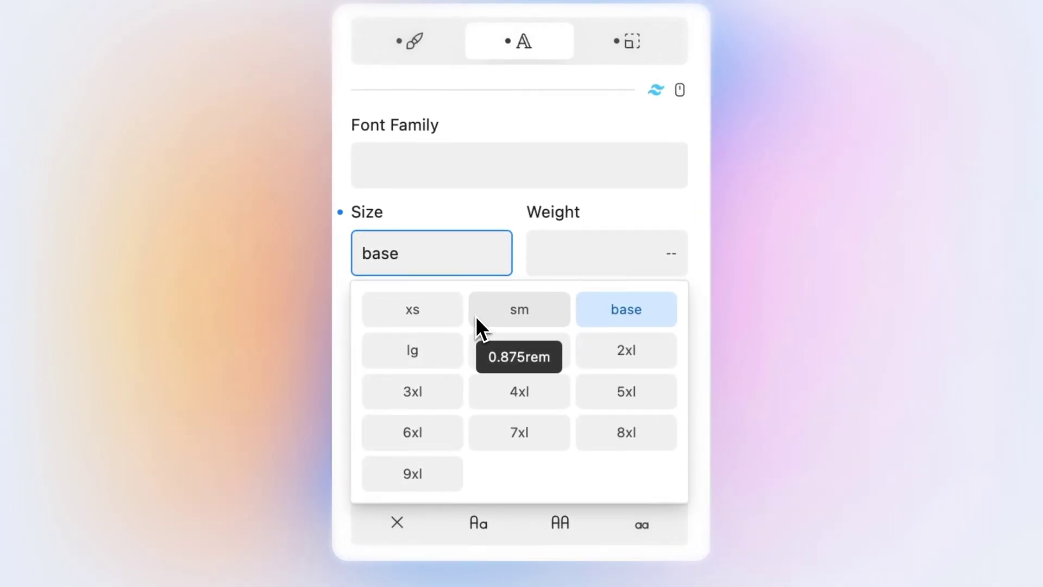
{"action": "mouse_move", "coordinate": [444, 317]}
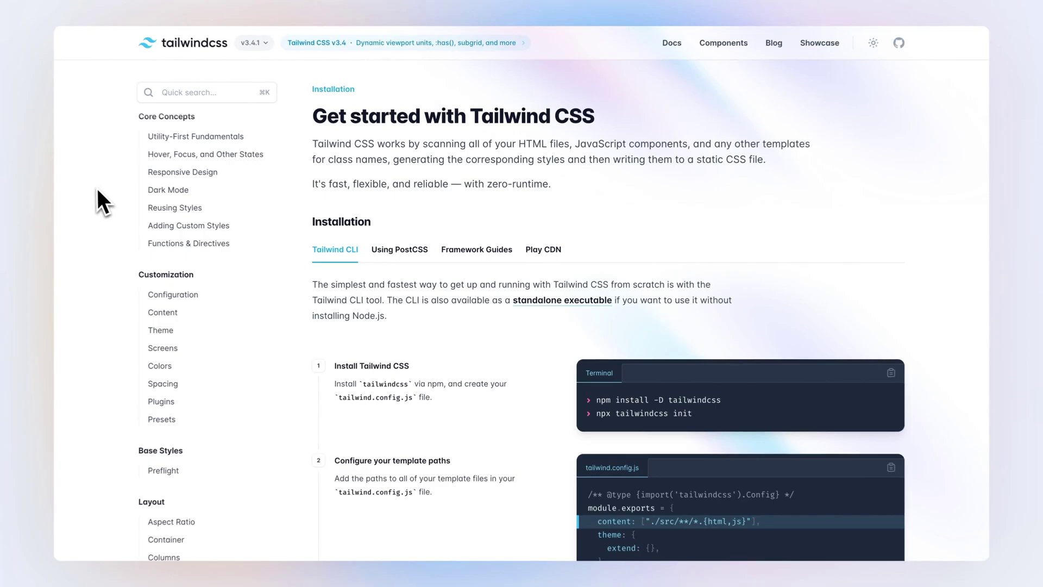
{"action": "left_click", "coordinate": [160, 133]}
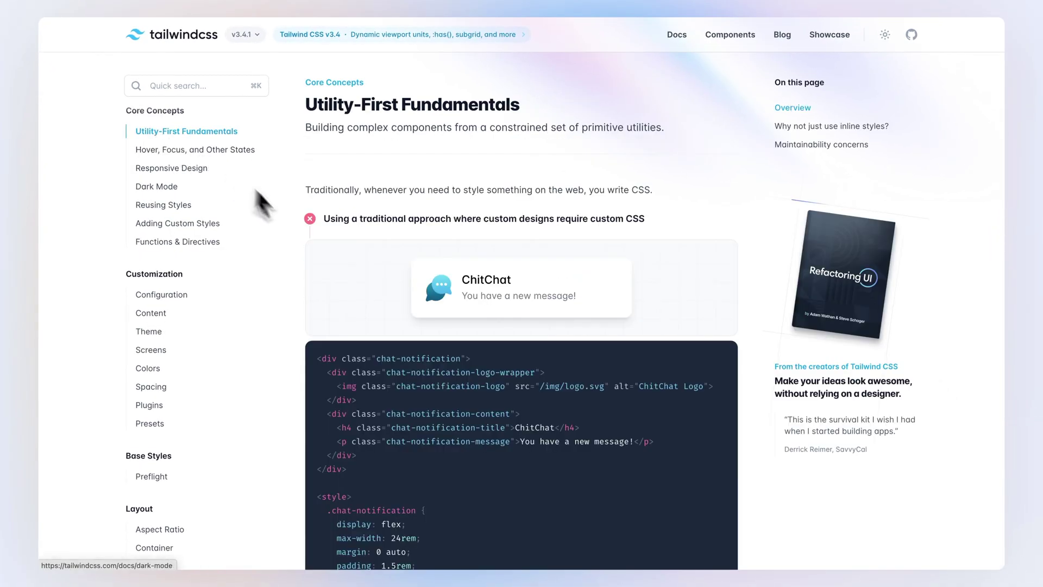
{"action": "scroll", "coordinate": [306, 233], "scroll_direction": "down", "scroll_amount": 10}
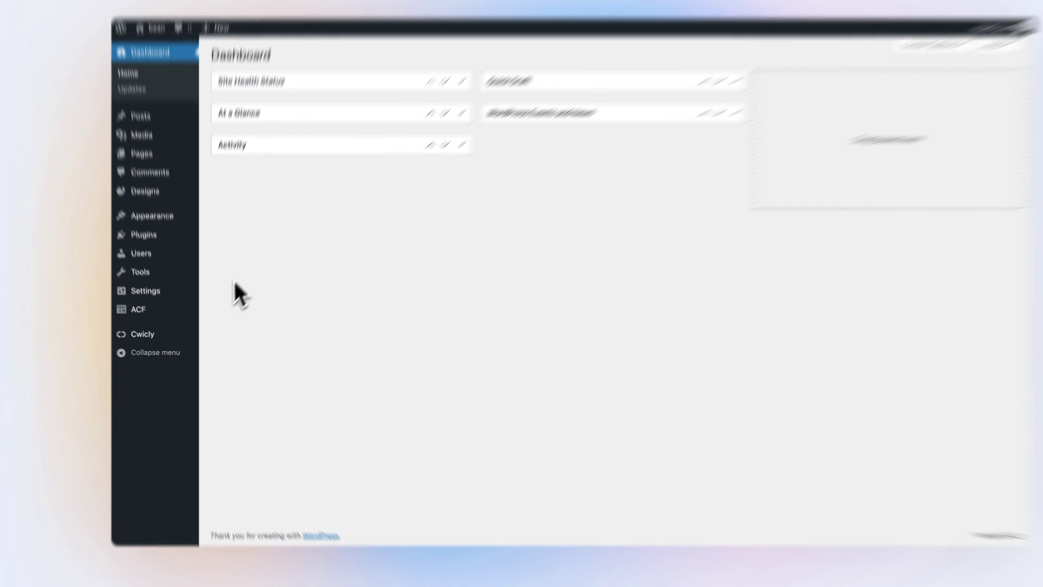
Enable the Tailwind integration in Cwicly Settings under Advanced Settings.
{"action": "mouse_move", "coordinate": [217, 326]}
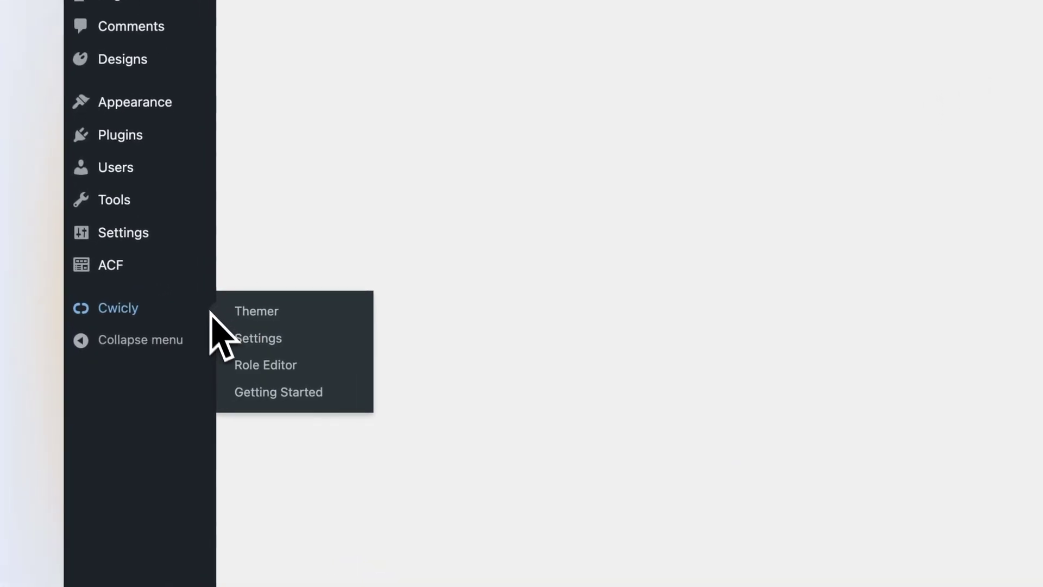
{"action": "left_click", "coordinate": [255, 340]}
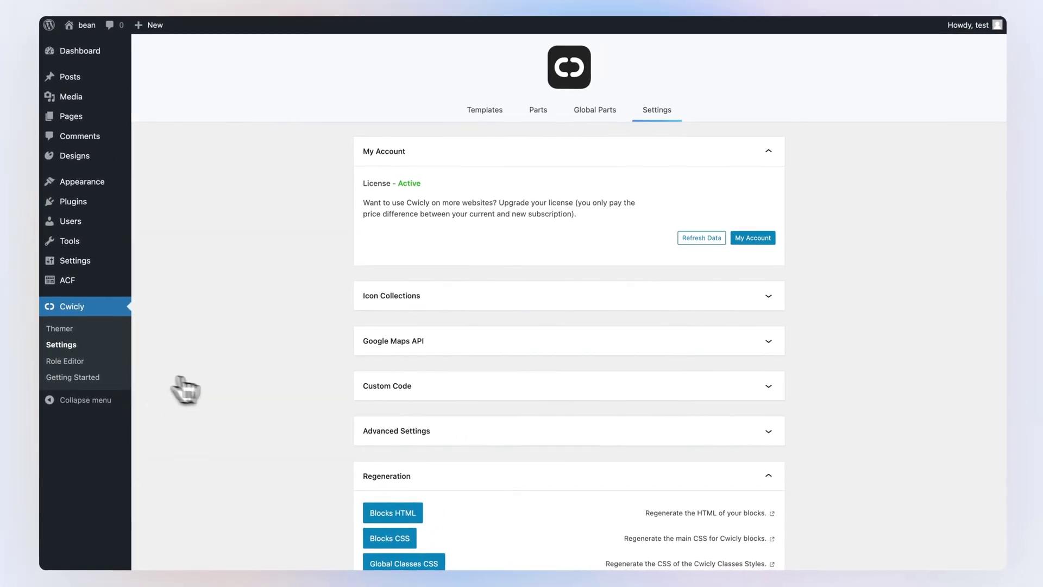
{"action": "left_click", "coordinate": [369, 431]}
{"action": "scroll", "coordinate": [304, 348], "scroll_direction": "down", "scroll_amount": 7}
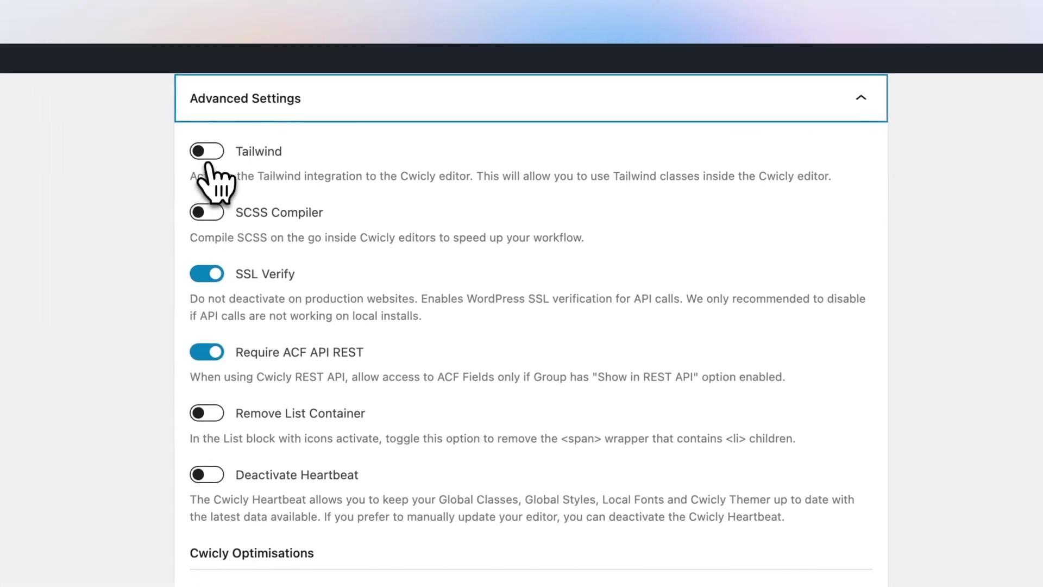
{"action": "left_click", "coordinate": [347, 49]}
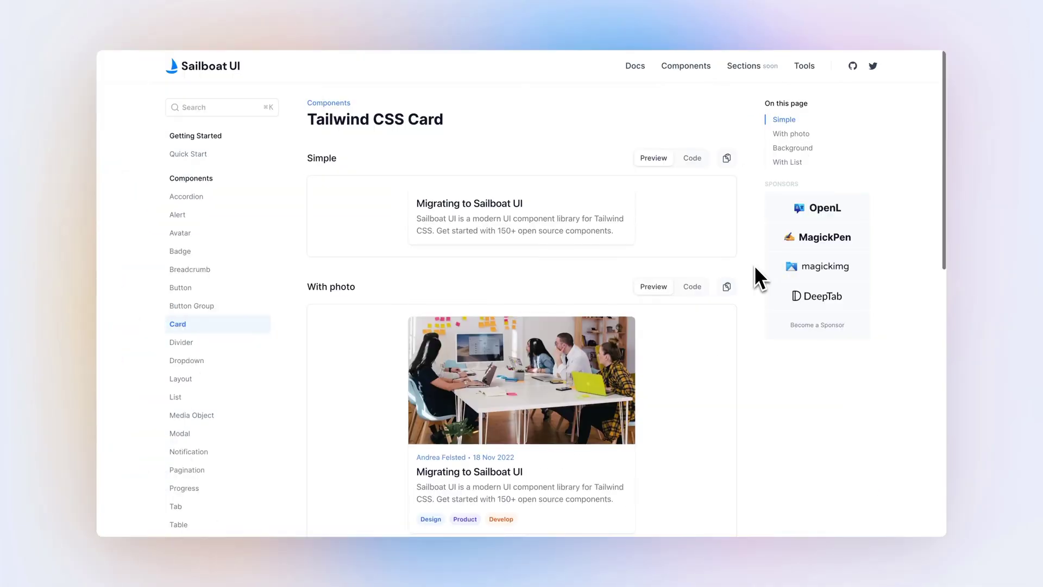
Copy Sailboat UI's With photo card code and paste it into the Cwicly editor.
{"action": "scroll", "coordinate": [772, 264], "scroll_direction": "down", "scroll_amount": 3}
{"action": "left_click", "coordinate": [752, 147]}
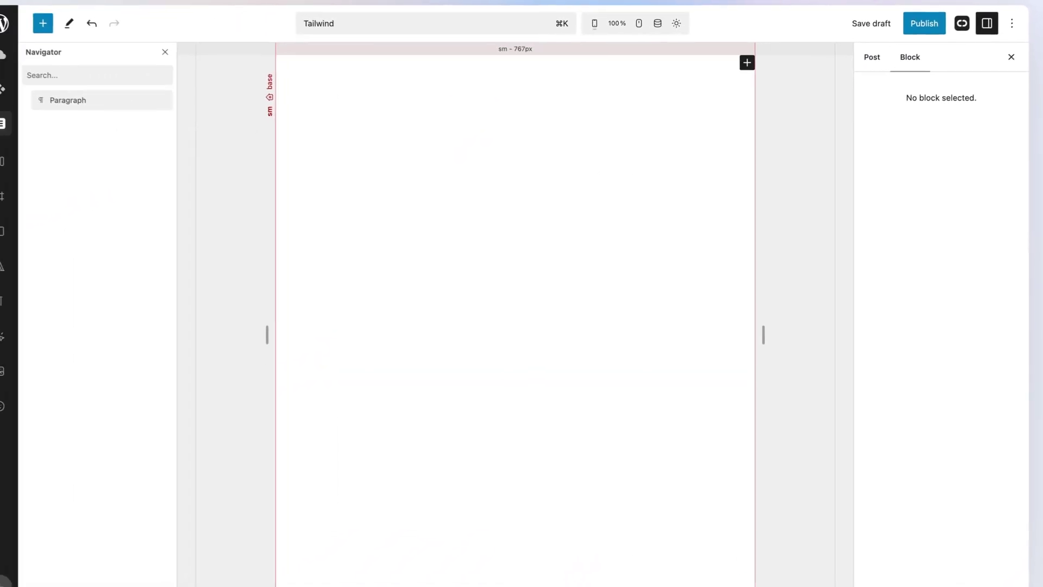
{"action": "key", "text": "super+v"}
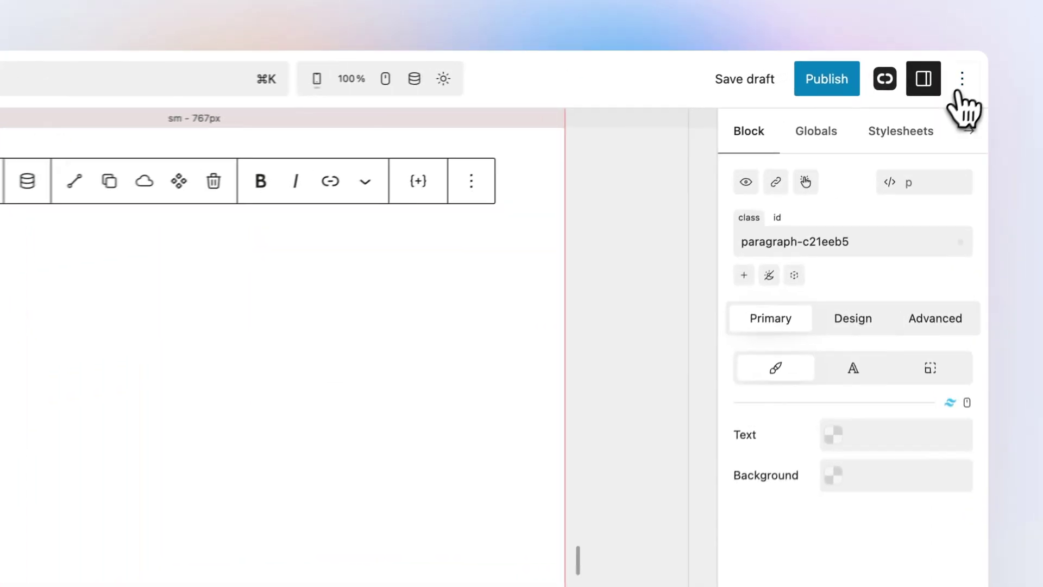
Check the editor's three-dot Options menu, then close it.
{"action": "left_click", "coordinate": [932, 65]}
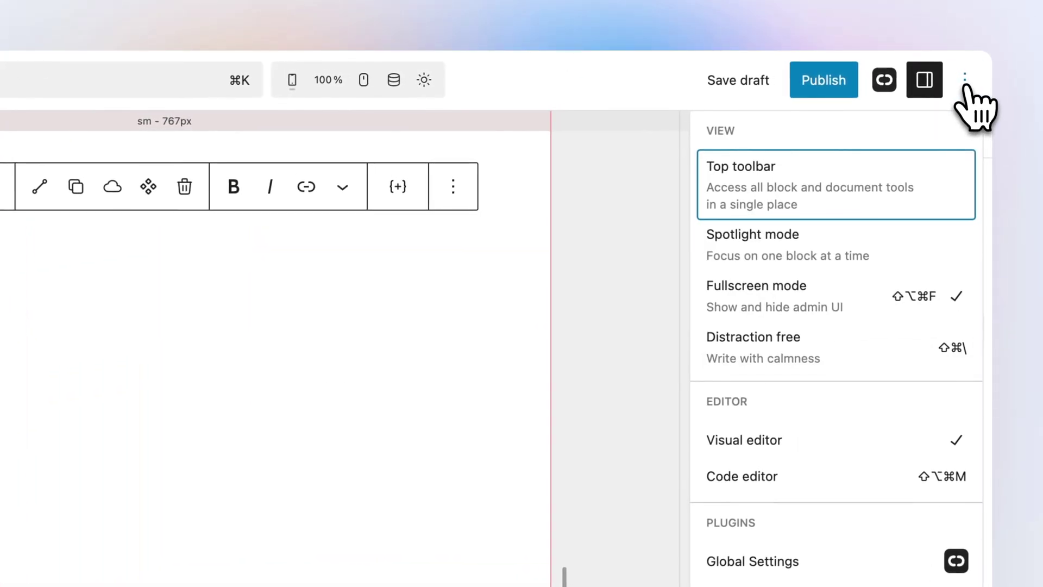
{"action": "left_click", "coordinate": [848, 432]}
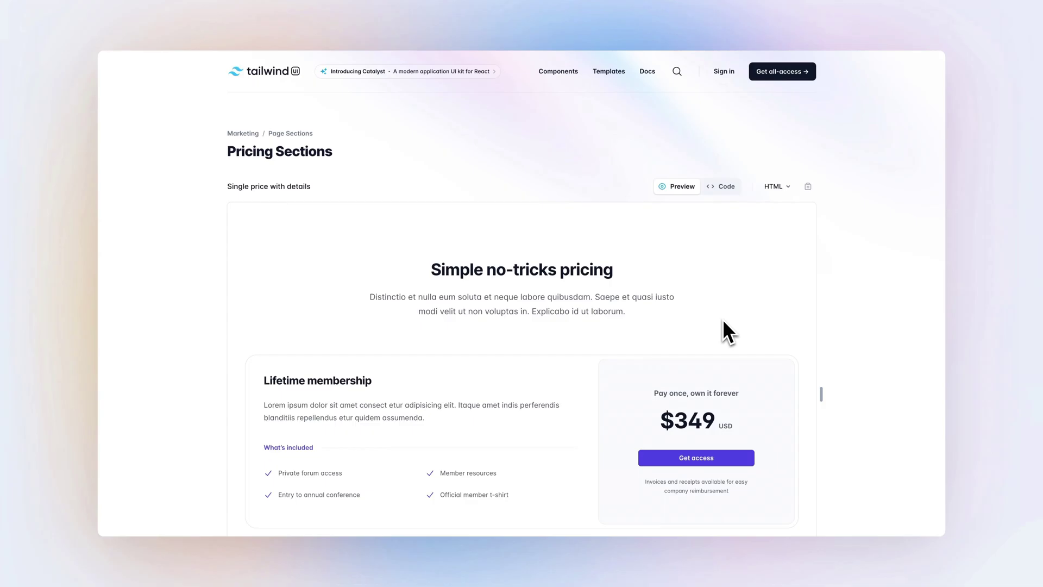
Copy the code of Tailwind UI's Single price with details pricing section.
{"action": "left_click", "coordinate": [808, 187]}
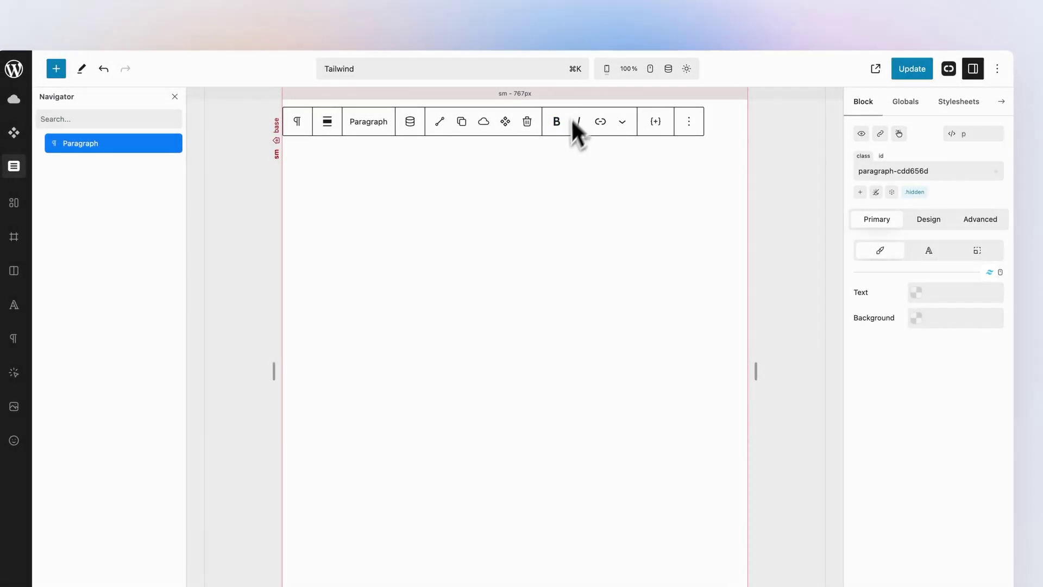
Paste the Tailwind pricing section into the page and preview it at a narrower canvas width.
{"action": "key", "text": "super+v"}
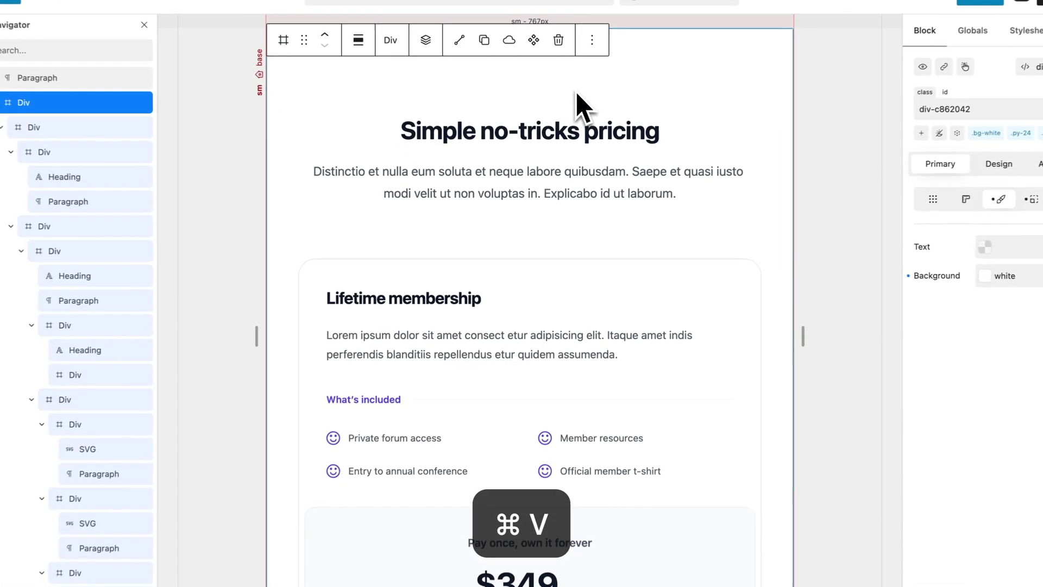
{"action": "scroll", "coordinate": [581, 92], "scroll_direction": "down", "scroll_amount": 5}
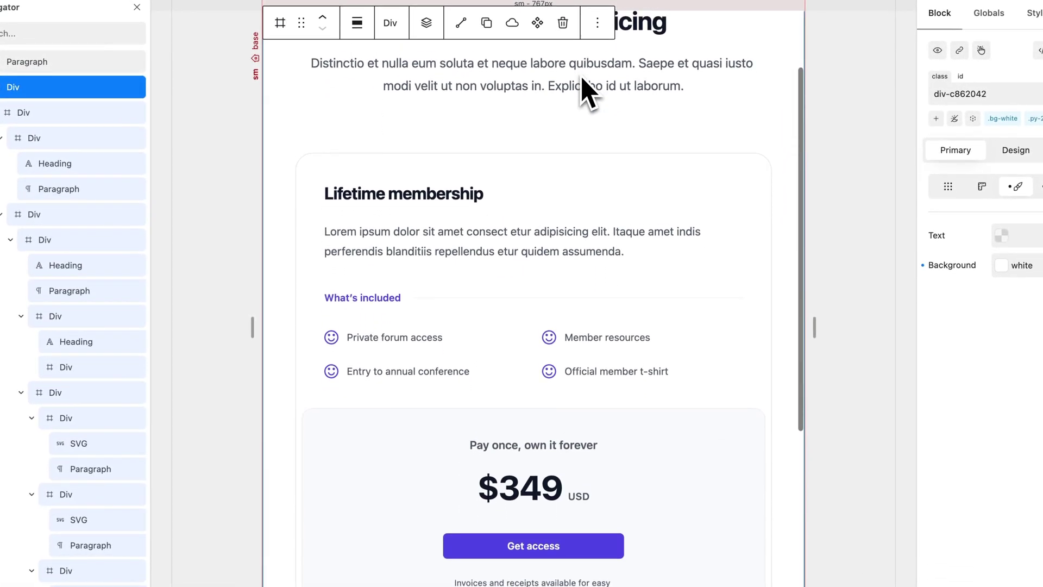
{"action": "scroll", "coordinate": [582, 91], "scroll_direction": "up", "scroll_amount": 5}
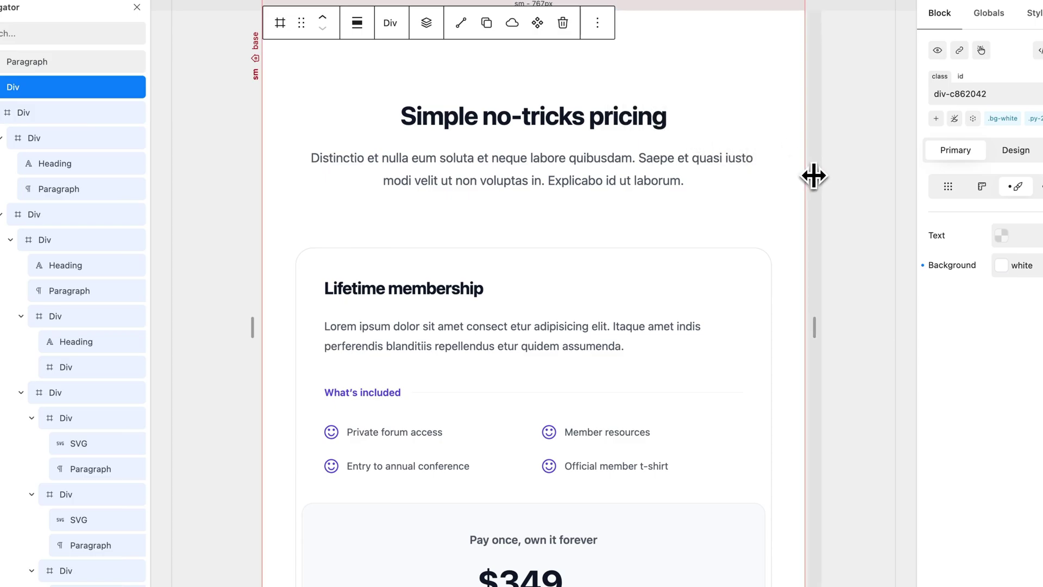
{"action": "left_click_drag", "start_coordinate": [813, 176], "coordinate": [745, 185]}
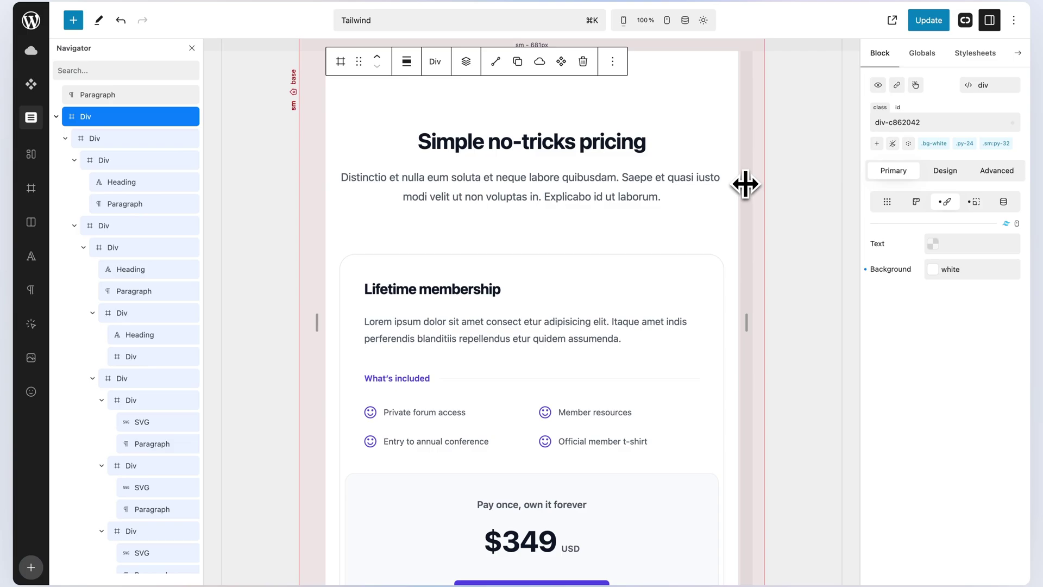
{"action": "scroll", "coordinate": [663, 255], "scroll_direction": "down", "scroll_amount": 5}
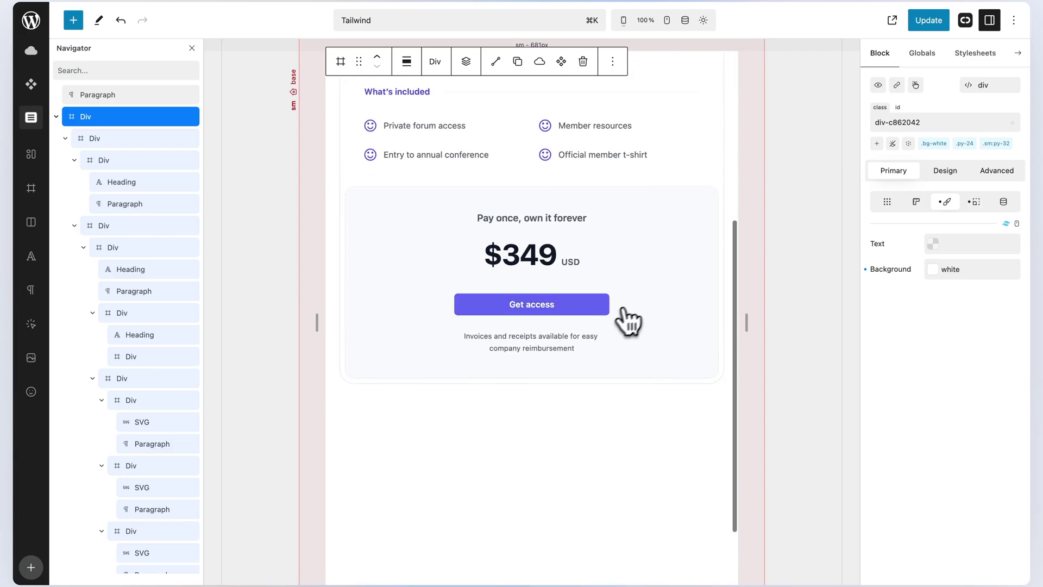
Set the Get access button's background colour to teal-600.
{"action": "left_click", "coordinate": [594, 305]}
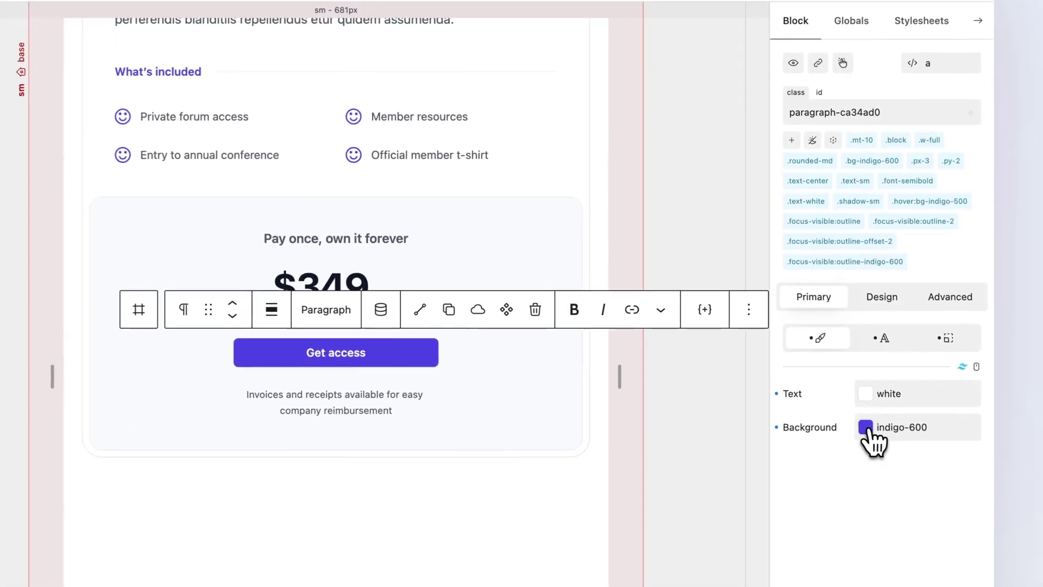
{"action": "left_click", "coordinate": [933, 360]}
{"action": "left_click", "coordinate": [668, 396]}
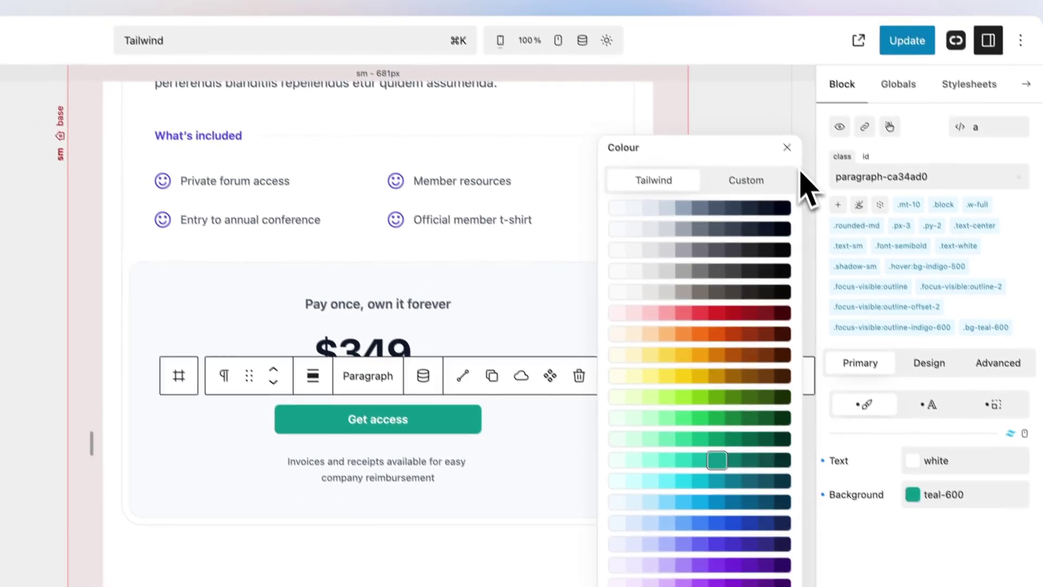
{"action": "left_click", "coordinate": [758, 117]}
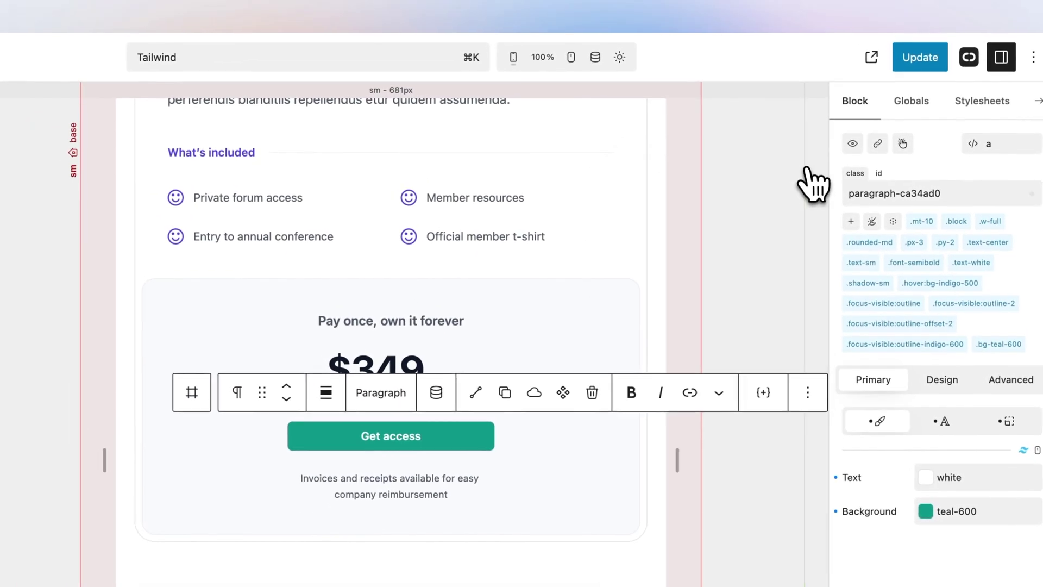
Select the Lifetime membership heading and cycle its alignment back to left.
{"action": "scroll", "coordinate": [509, 354], "scroll_direction": "up", "scroll_amount": 5}
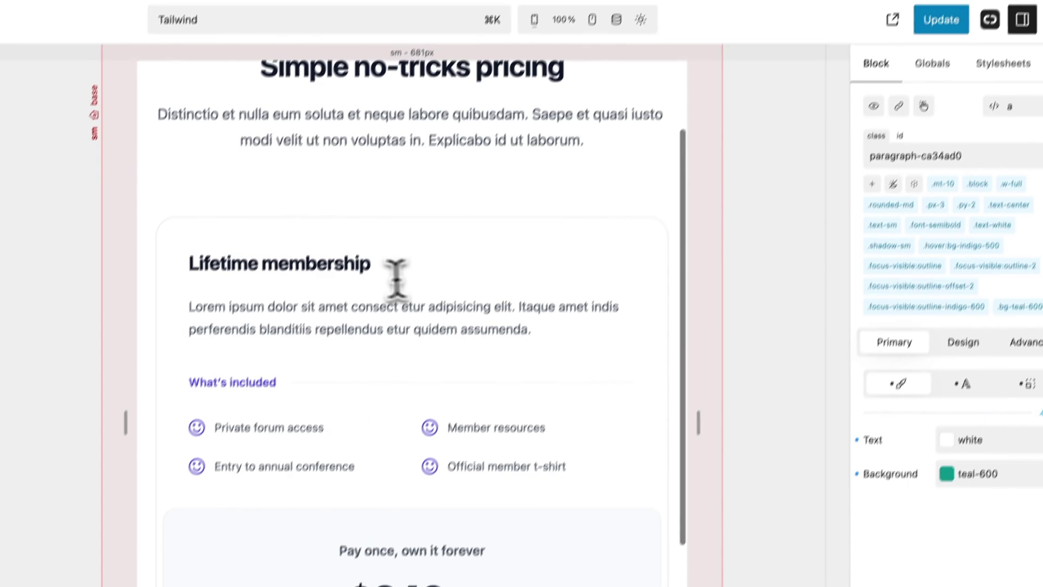
{"action": "left_click", "coordinate": [340, 303]}
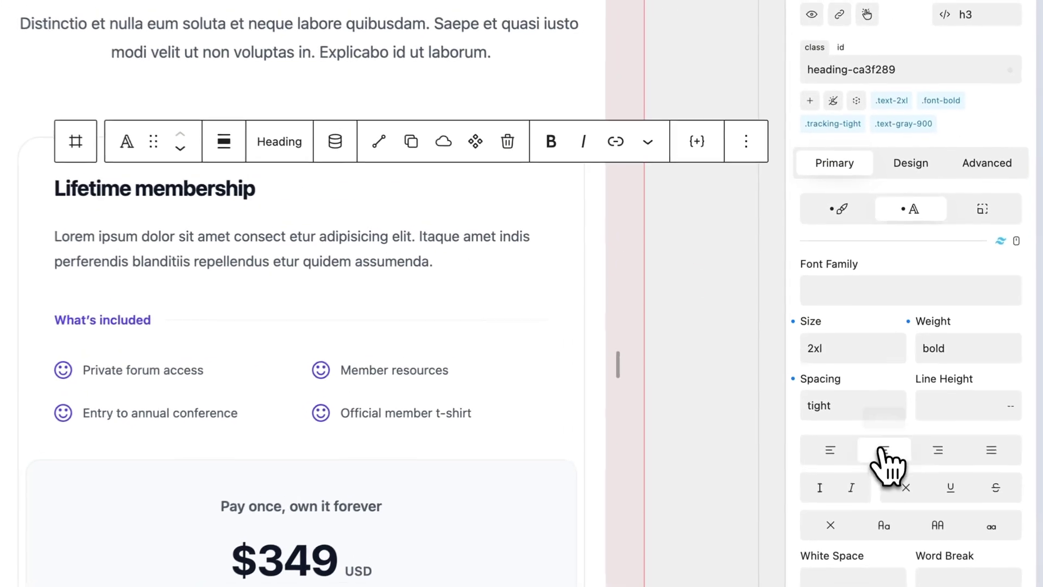
{"action": "left_click", "coordinate": [959, 462]}
{"action": "left_click", "coordinate": [942, 462]}
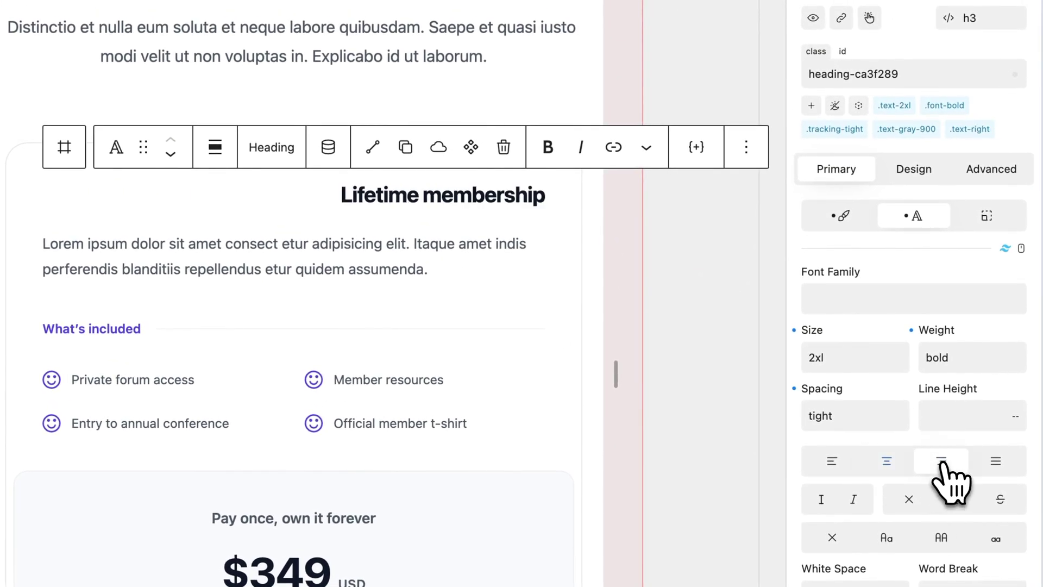
{"action": "left_click", "coordinate": [906, 465]}
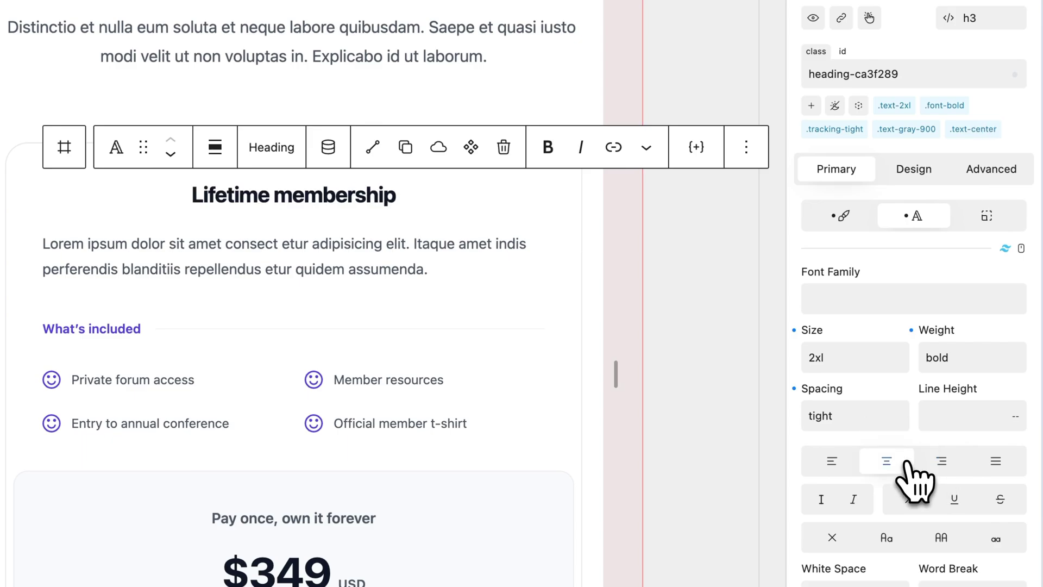
{"action": "left_click", "coordinate": [906, 463]}
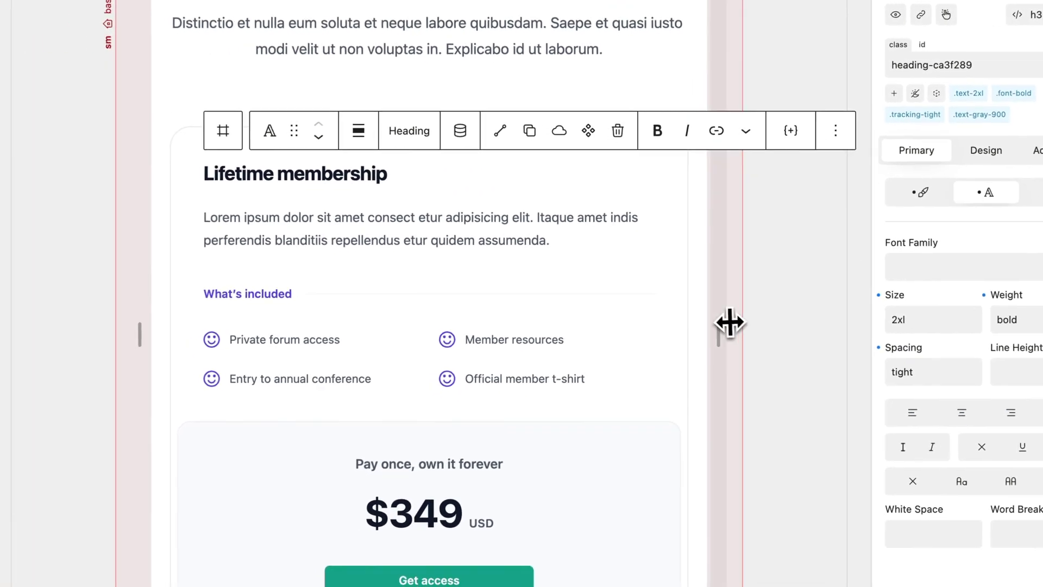
Make the heading text 5xl at the md breakpoint and preview wider canvas widths.
{"action": "left_click", "coordinate": [918, 315]}
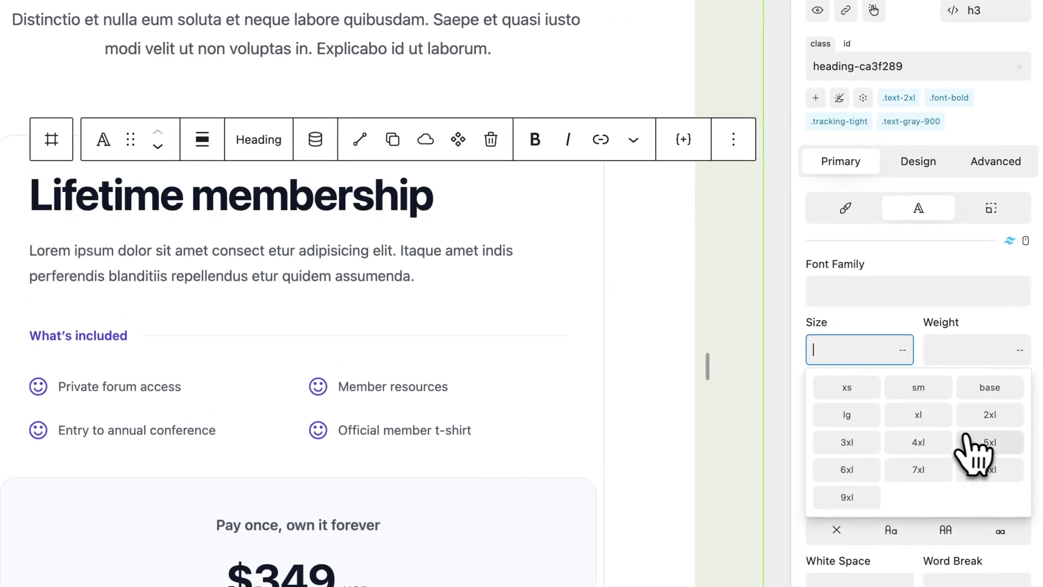
{"action": "left_click", "coordinate": [973, 440]}
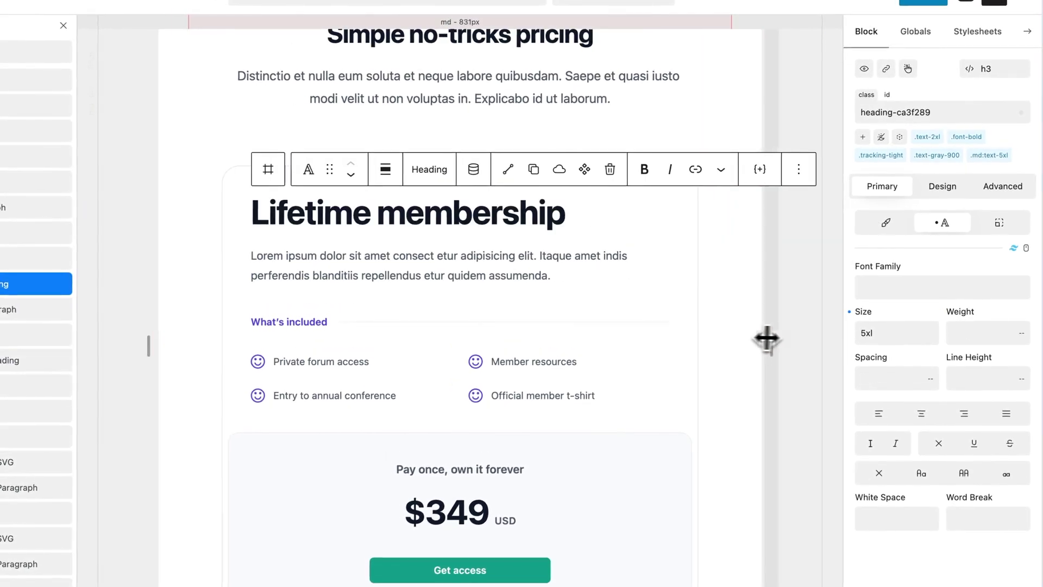
{"action": "left_click_drag", "start_coordinate": [767, 338], "coordinate": [725, 321]}
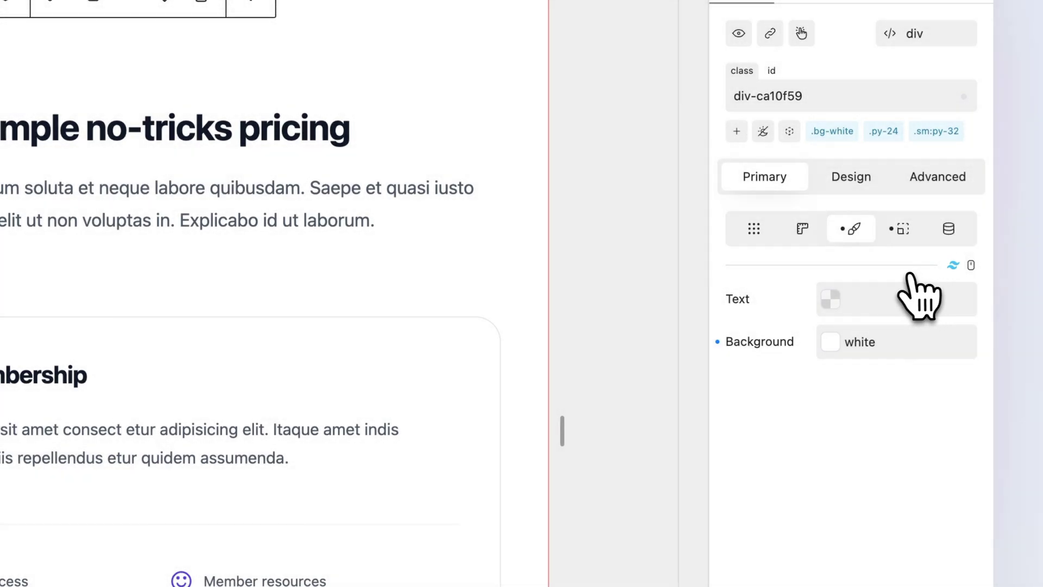
Select the Lifetime membership heading on the canvas to show its h3 settings.
{"action": "left_click", "coordinate": [55, 375]}
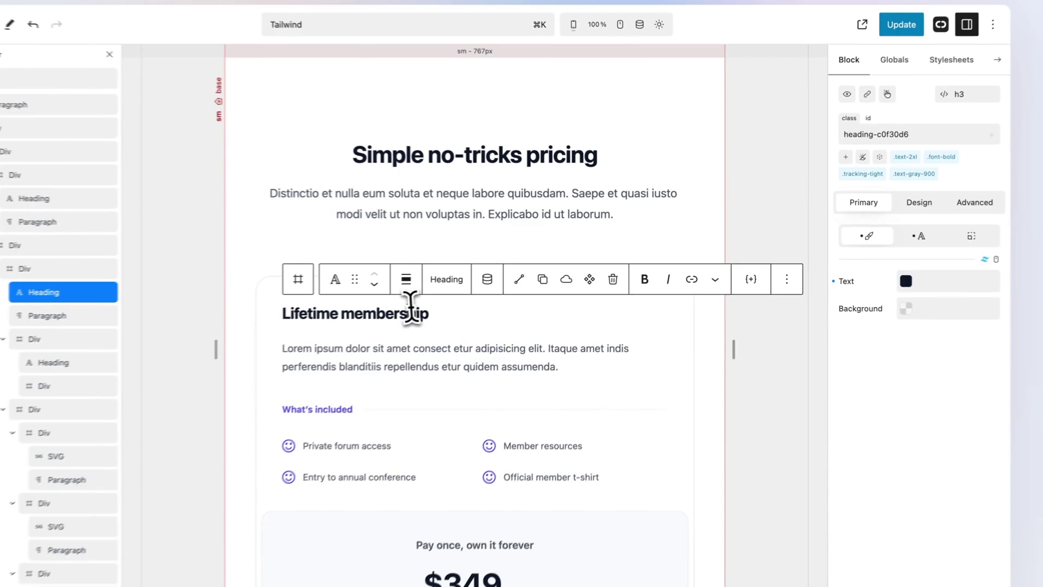
Set the heading's top margin to 2 in Design > Margin & Padding.
{"action": "left_click", "coordinate": [923, 203]}
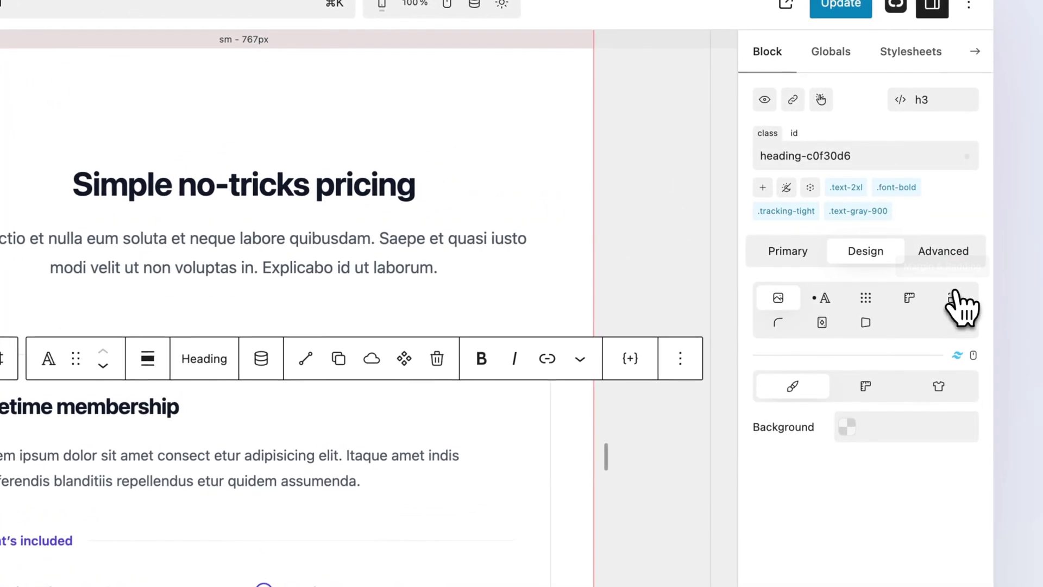
{"action": "left_click", "coordinate": [953, 296]}
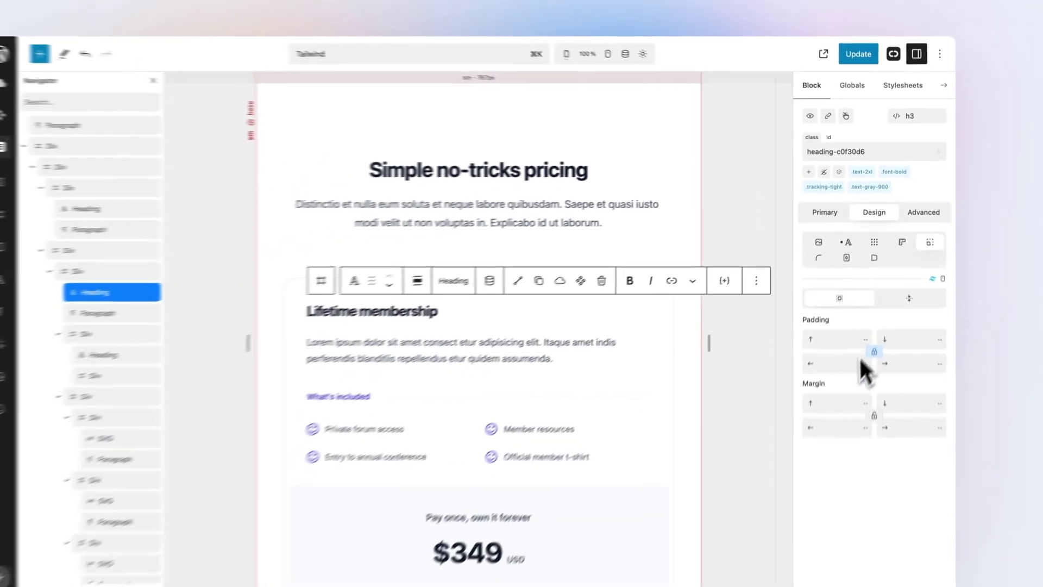
{"action": "left_click", "coordinate": [812, 552]}
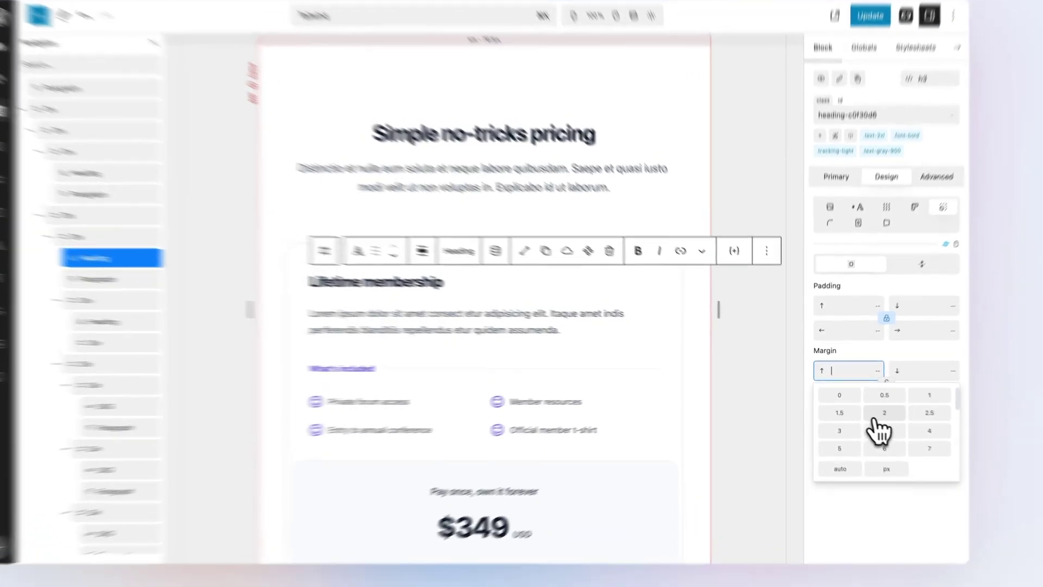
{"action": "left_click", "coordinate": [873, 408]}
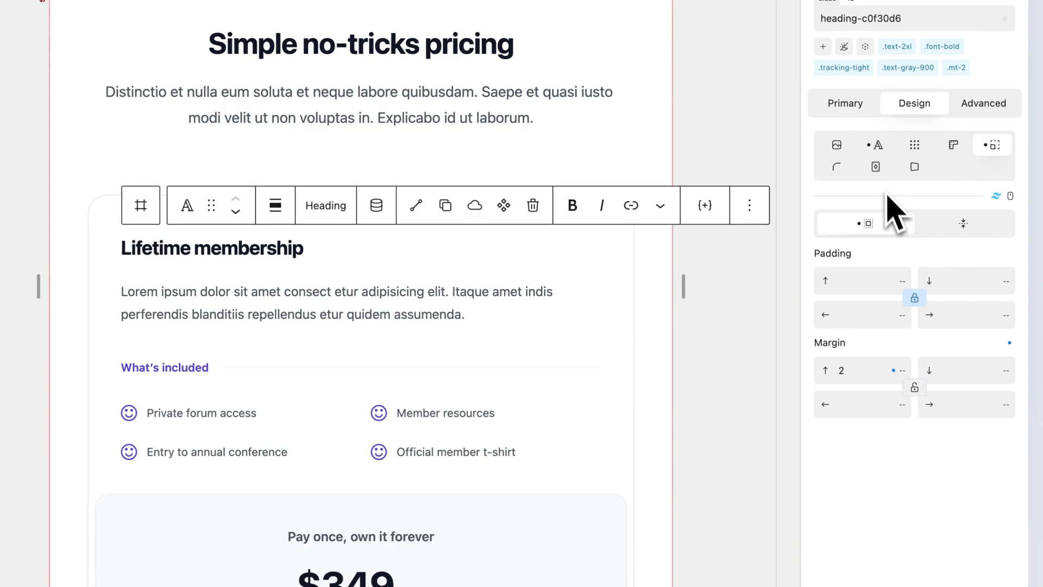
Apply the default blur filter, remove it, and return to the margin settings.
{"action": "left_click", "coordinate": [874, 173]}
{"action": "left_click", "coordinate": [987, 224]}
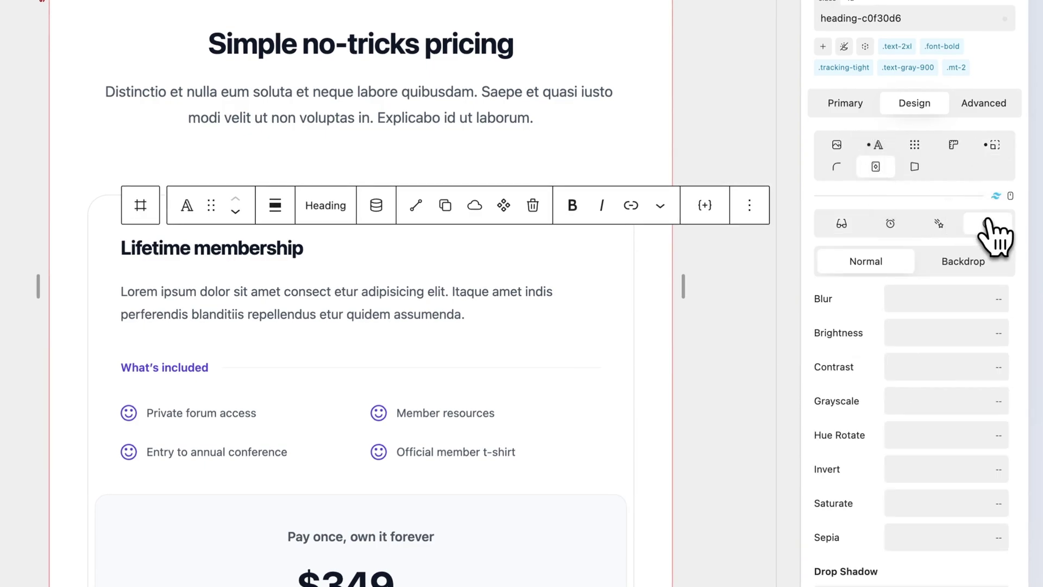
{"action": "left_click", "coordinate": [931, 299]}
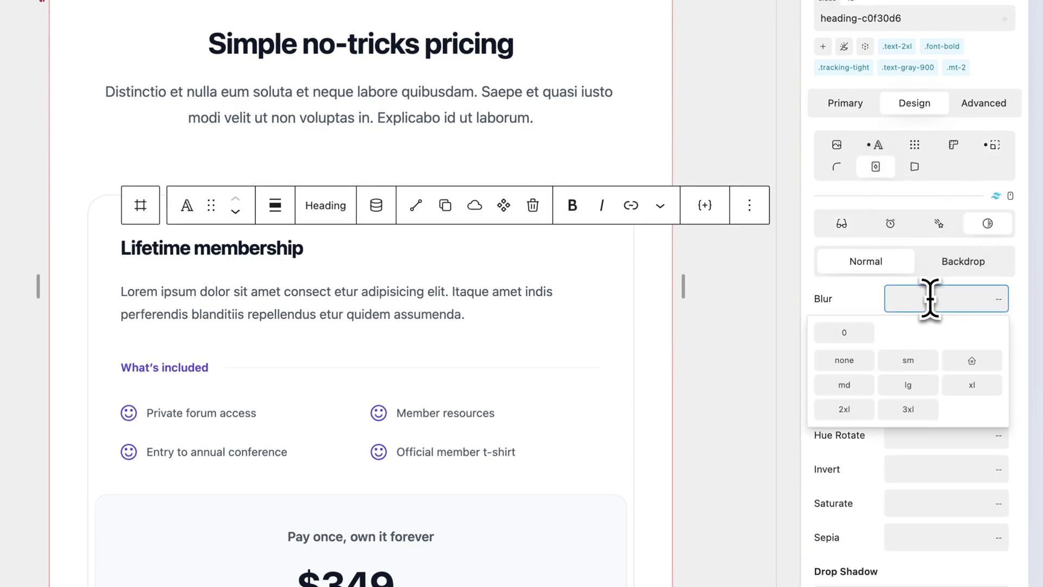
{"action": "left_click", "coordinate": [972, 361]}
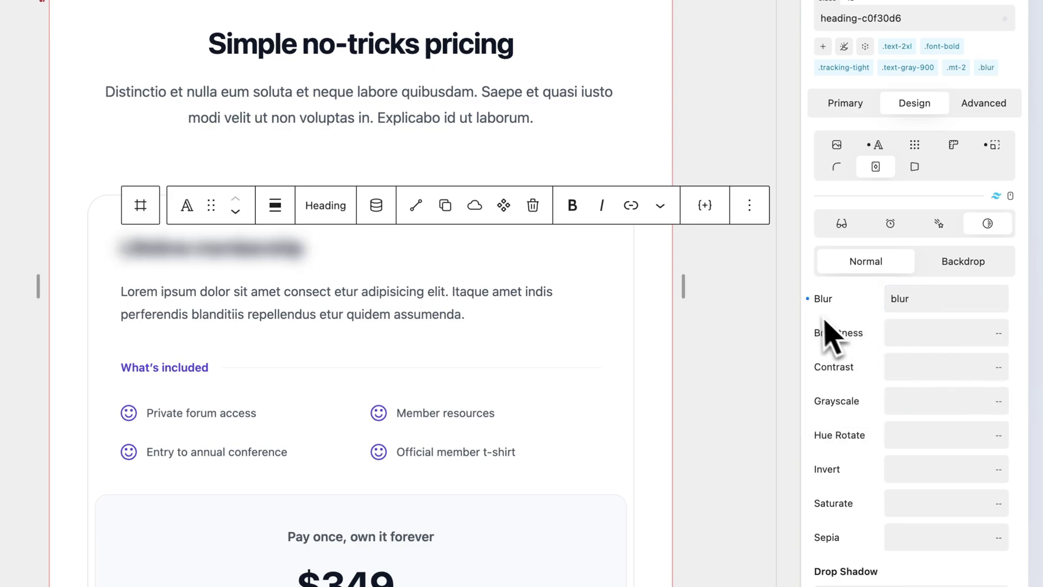
{"action": "left_click", "coordinate": [810, 300]}
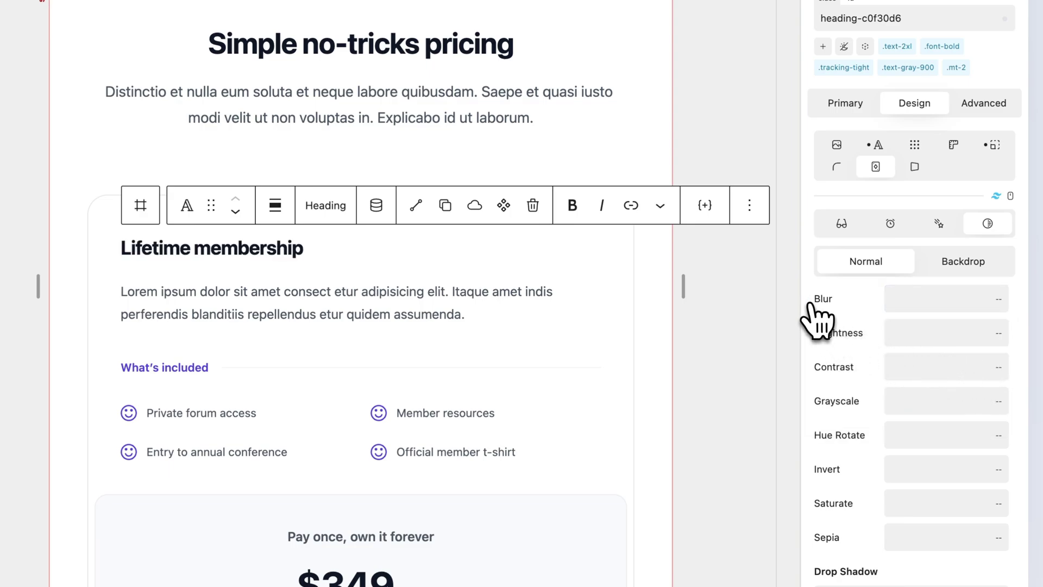
{"action": "left_click", "coordinate": [993, 158]}
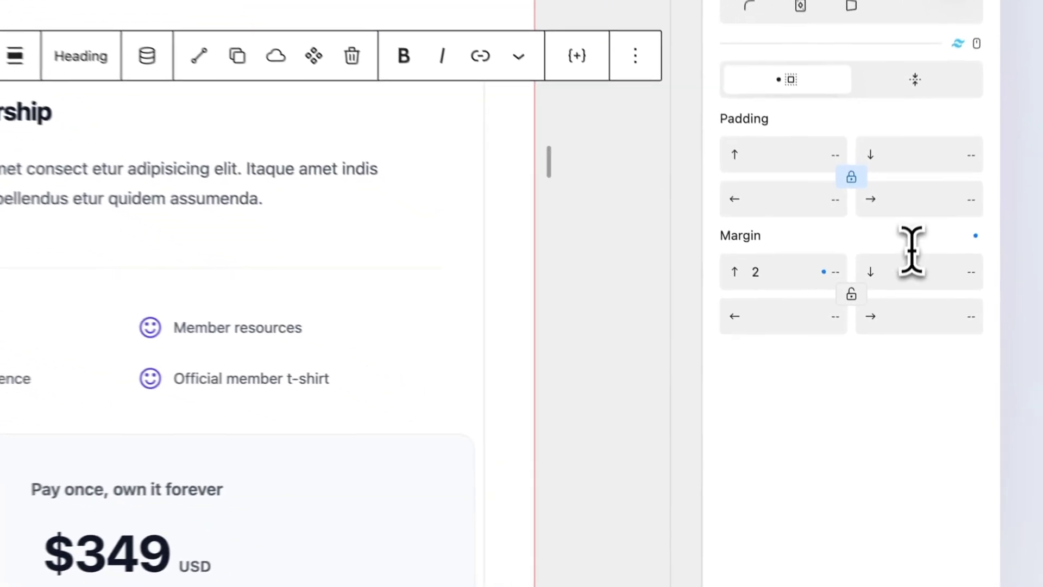
{"action": "left_click", "coordinate": [958, 370]}
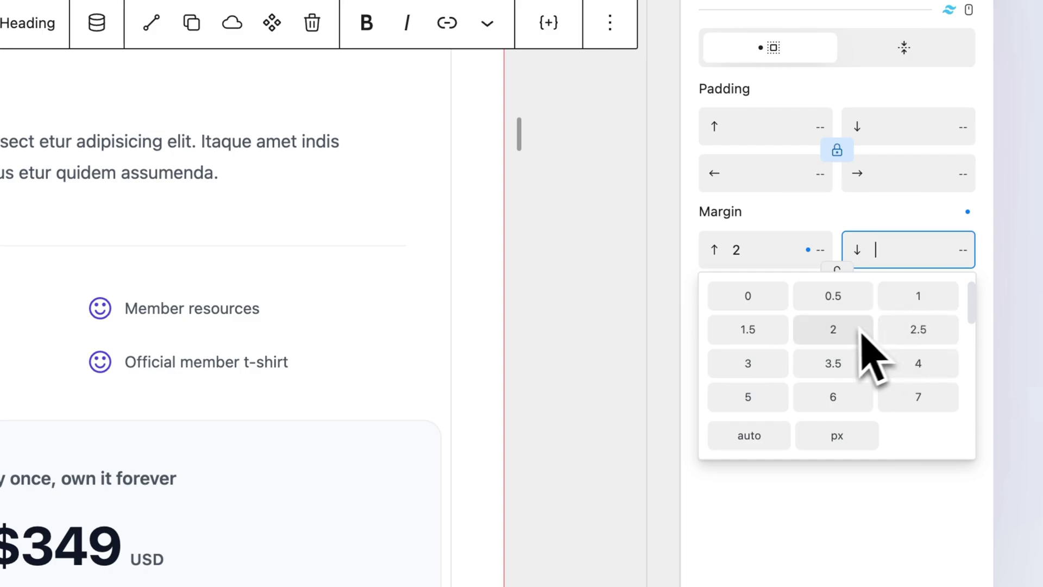
Set the bottom margin to 2, then try typed custom values 6 and 12px.
{"action": "scroll", "coordinate": [842, 365], "scroll_direction": "down", "scroll_amount": 10}
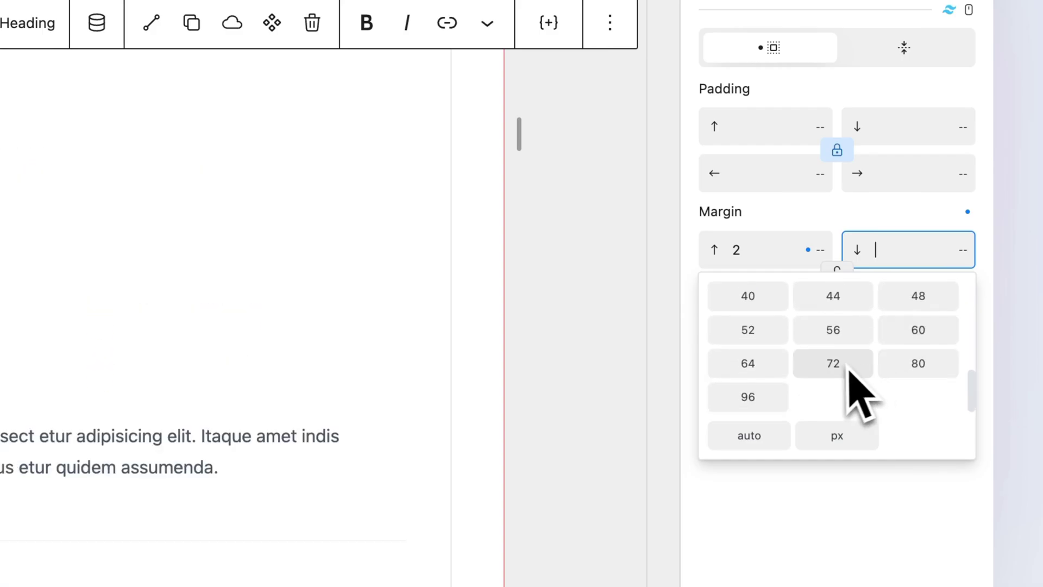
{"action": "scroll", "coordinate": [842, 368], "scroll_direction": "up", "scroll_amount": 10}
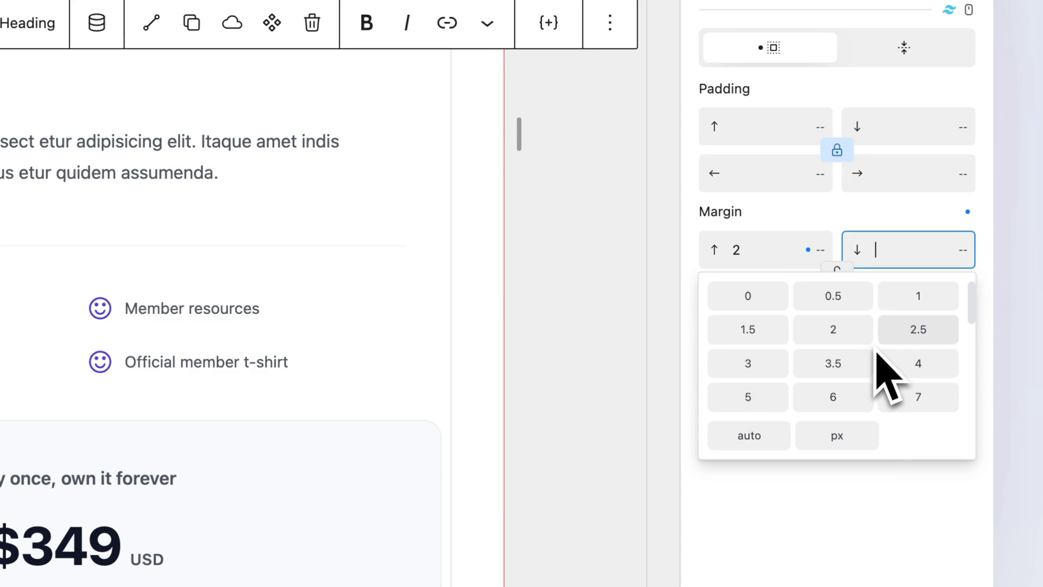
{"action": "left_click", "coordinate": [868, 328]}
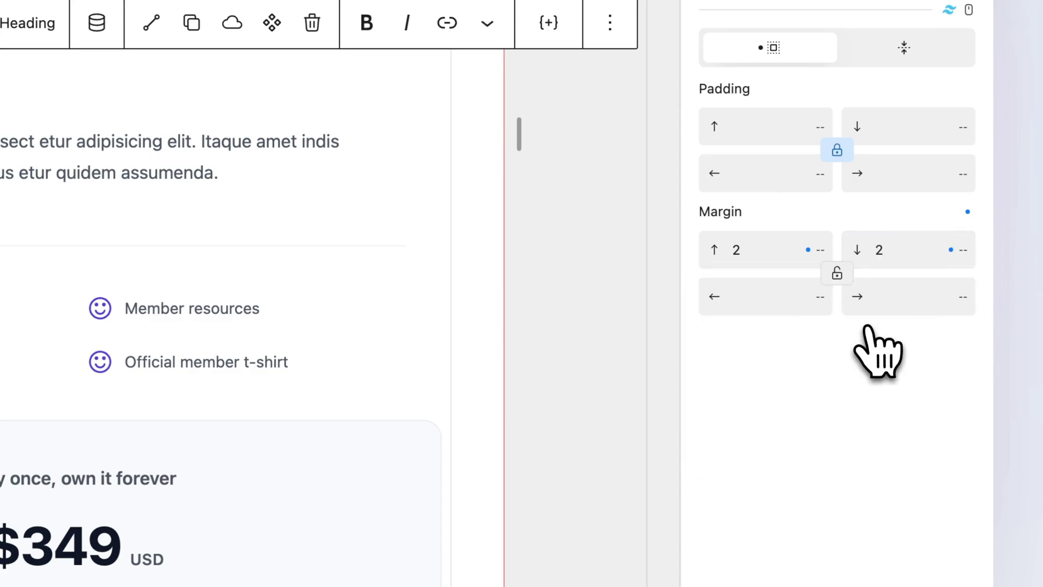
{"action": "left_click", "coordinate": [902, 252]}
{"action": "key", "text": "super+a"}
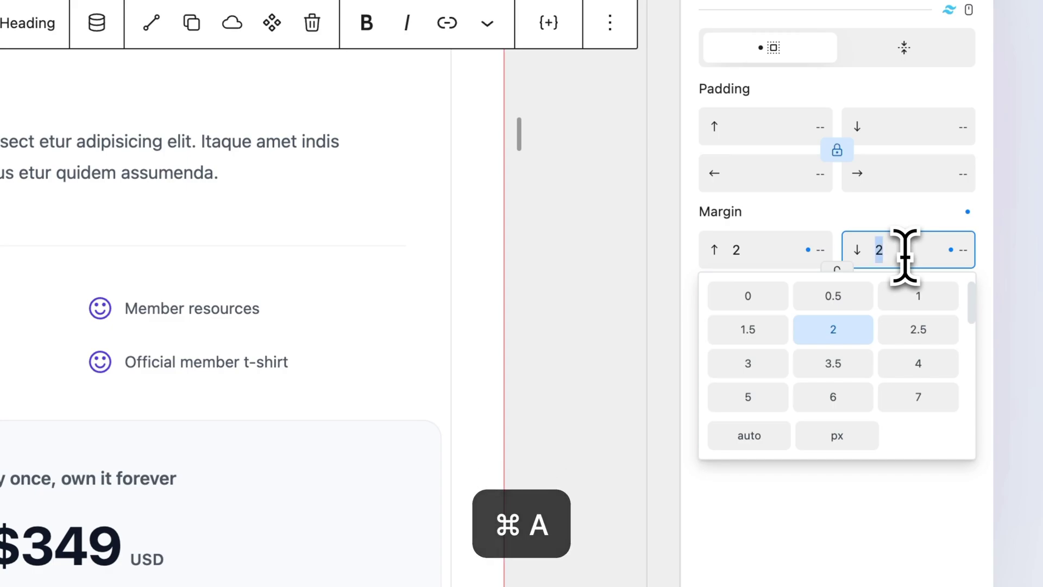
{"action": "type", "text": "6"}
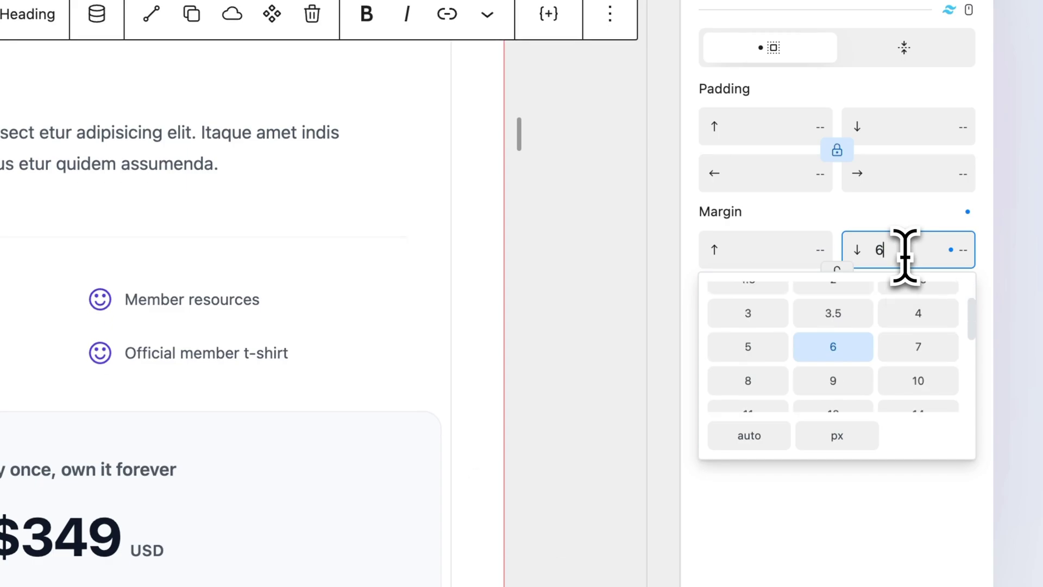
{"action": "key", "text": "super+a"}
{"action": "type", "text": "12"}
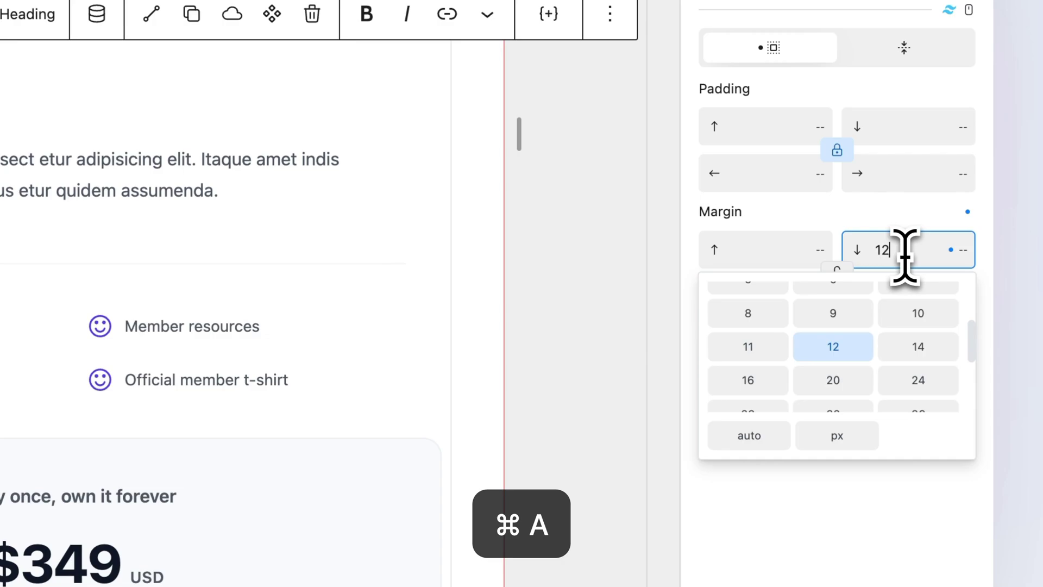
{"action": "type", "text": "px"}
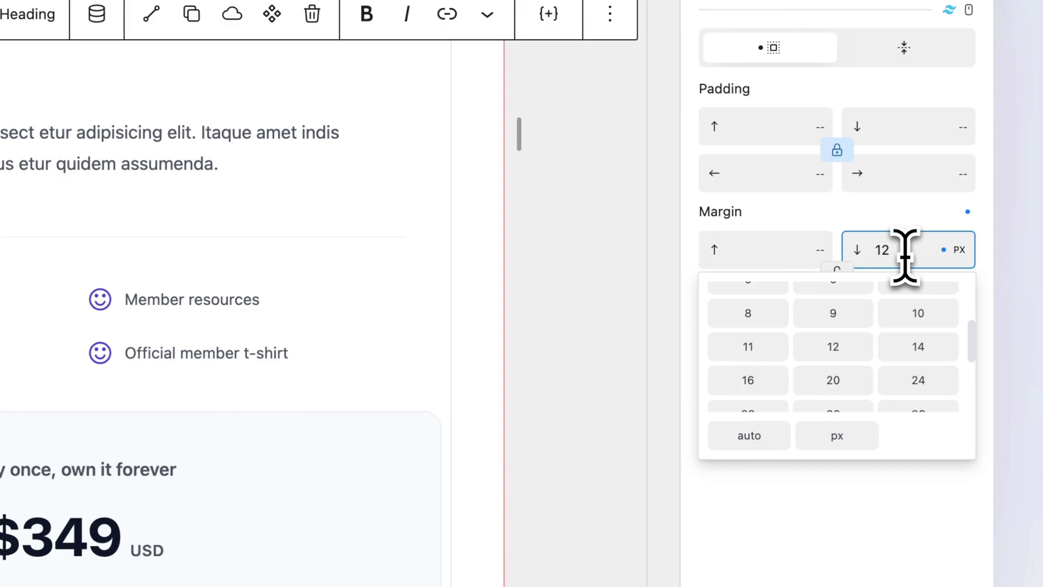
Try bottom margin presets 12, 10 and 1.5, then clear the bottom margin.
{"action": "left_click", "coordinate": [859, 344]}
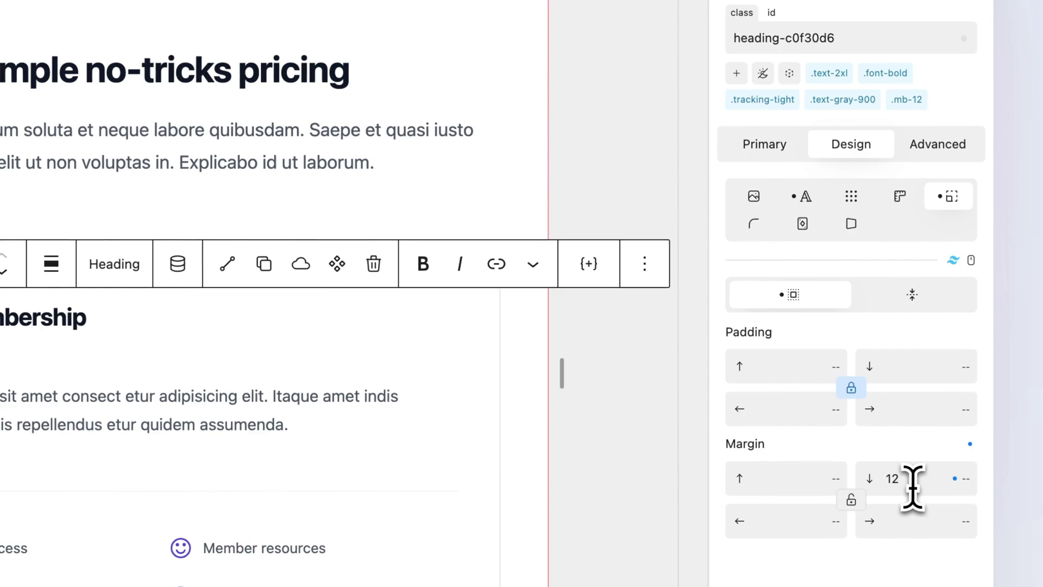
{"action": "left_click", "coordinate": [902, 253]}
{"action": "left_click", "coordinate": [924, 538]}
{"action": "left_click", "coordinate": [913, 482]}
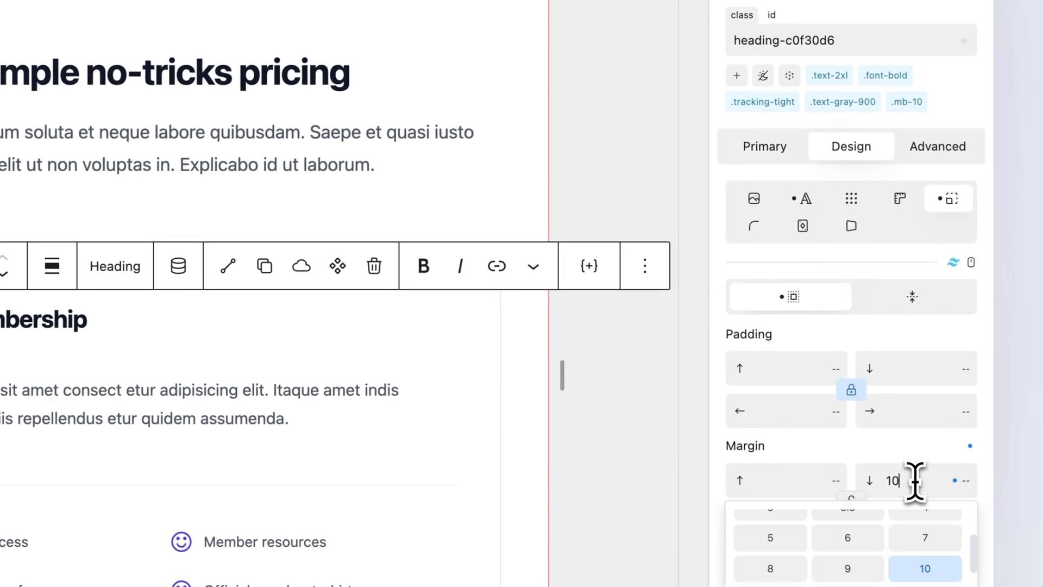
{"action": "scroll", "coordinate": [848, 549], "scroll_direction": "up", "scroll_amount": 3}
{"action": "left_click", "coordinate": [804, 549]}
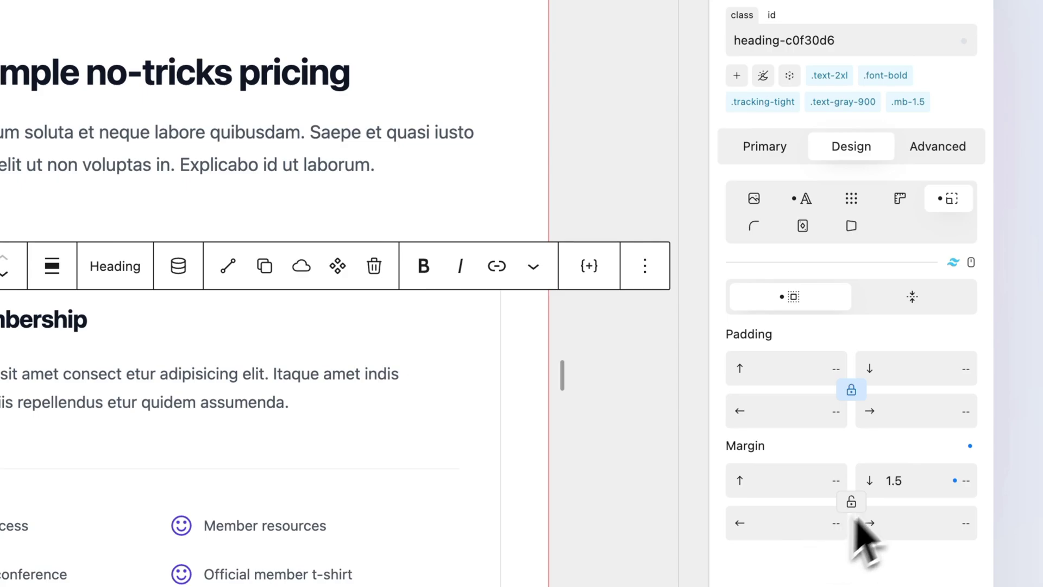
{"action": "left_click", "coordinate": [970, 446]}
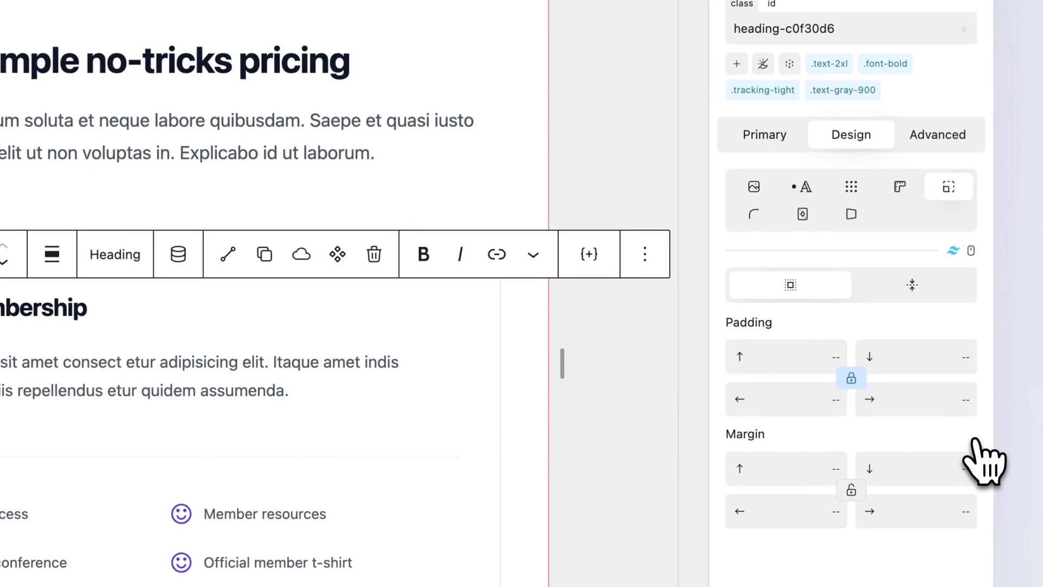
Search the classes for 'bg-' and add bg-gray-400 to the Lifetime membership heading.
{"action": "left_click", "coordinate": [737, 63]}
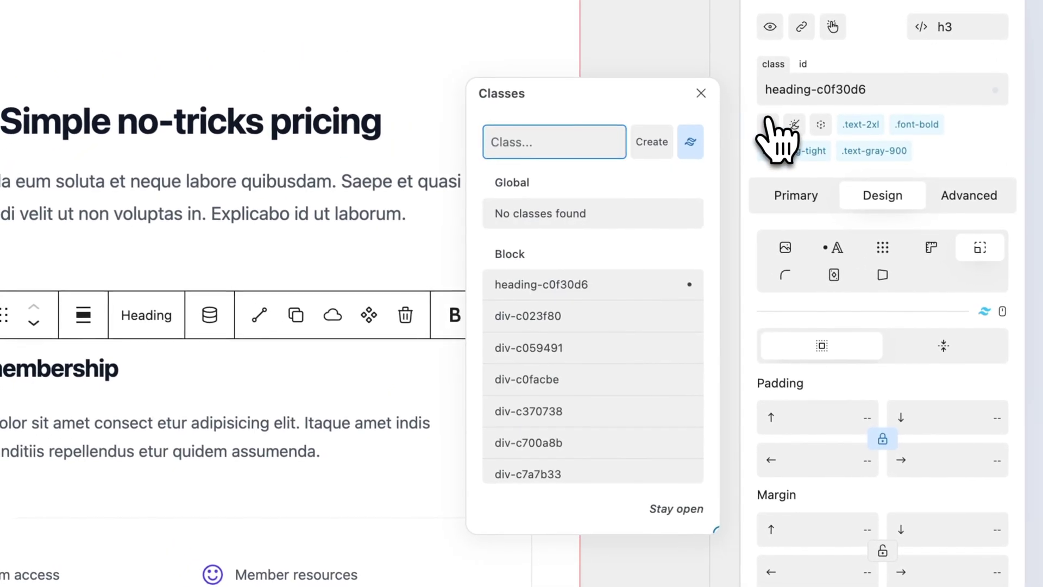
{"action": "type", "text": "bg-gra"}
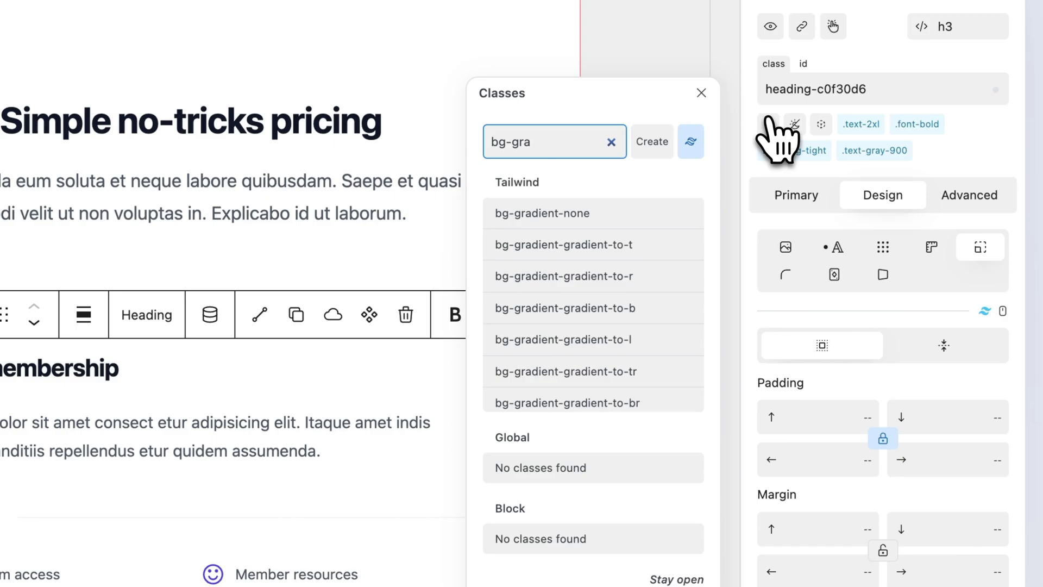
{"action": "type", "text": "y-400"}
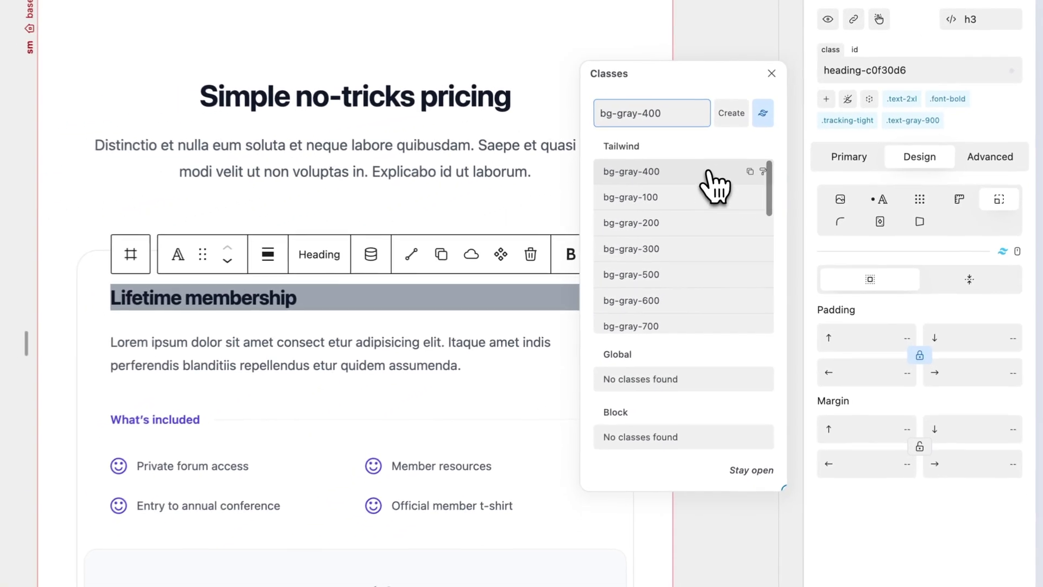
{"action": "left_click", "coordinate": [641, 214]}
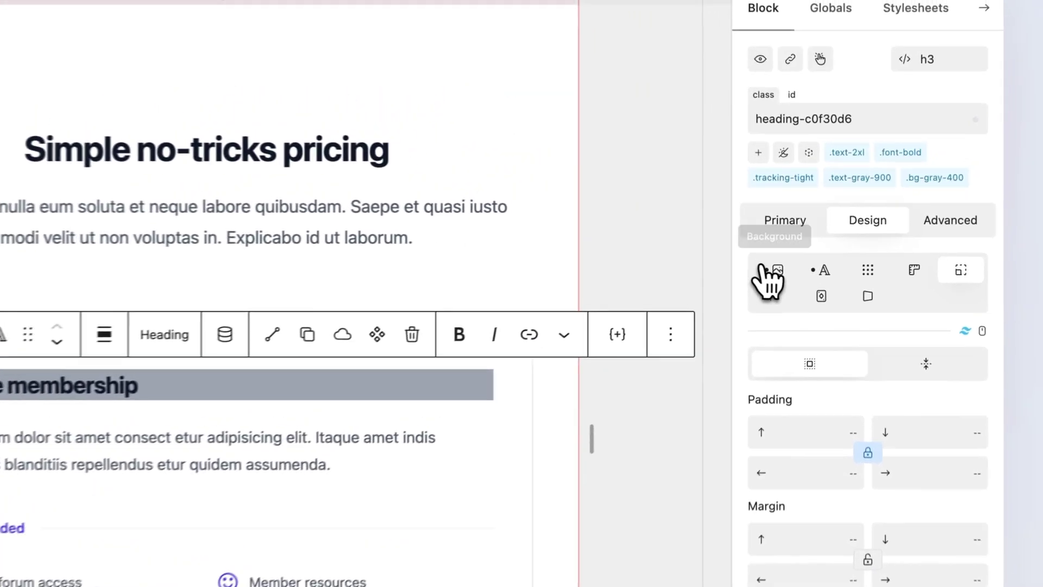
Clear the heading's gray-400 background, remove its text-2xl class, and inspect the font-bold chip.
{"action": "left_click", "coordinate": [842, 195]}
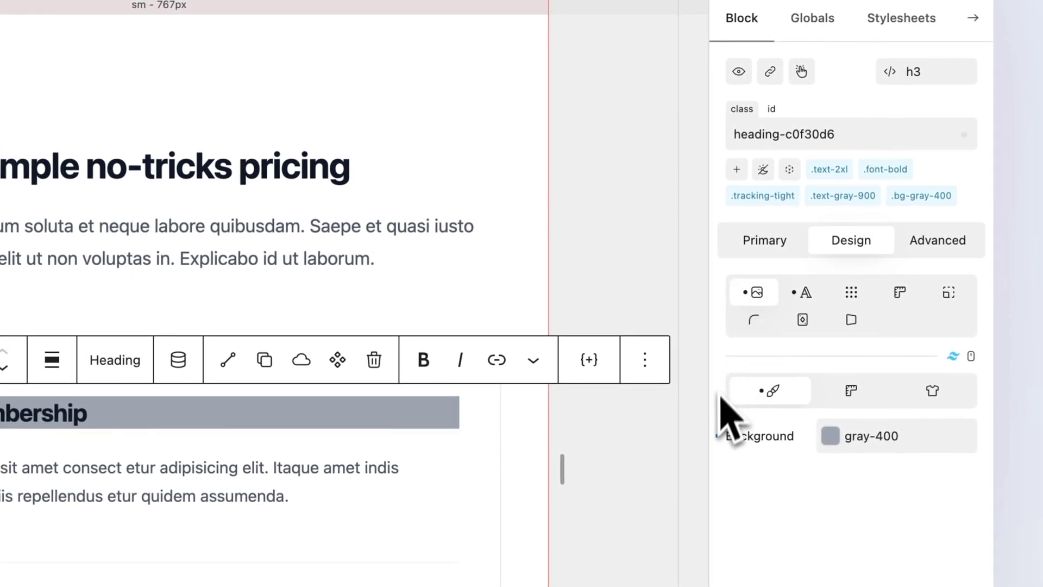
{"action": "left_click", "coordinate": [717, 435]}
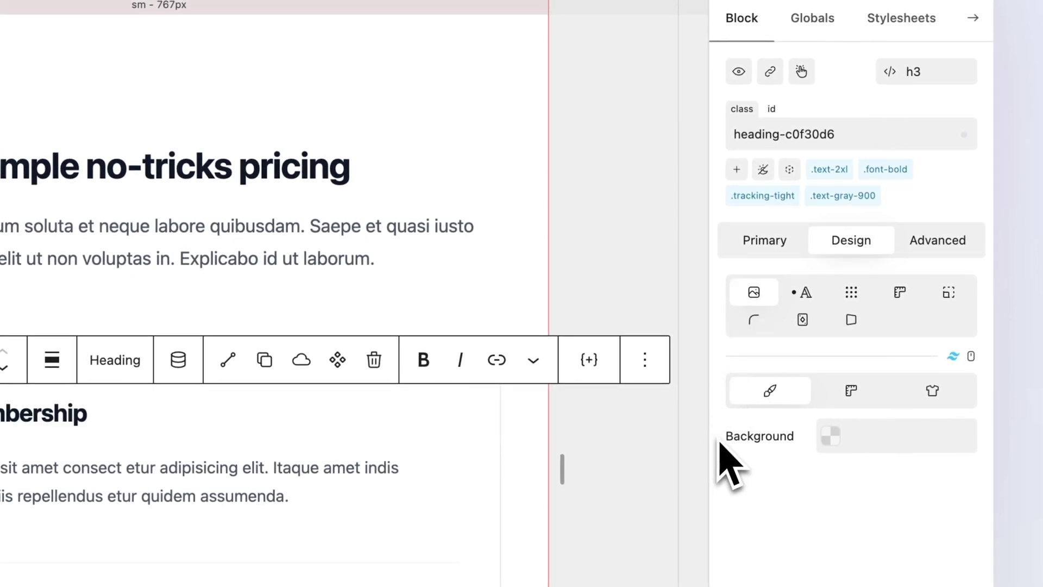
{"action": "left_click", "coordinate": [851, 161]}
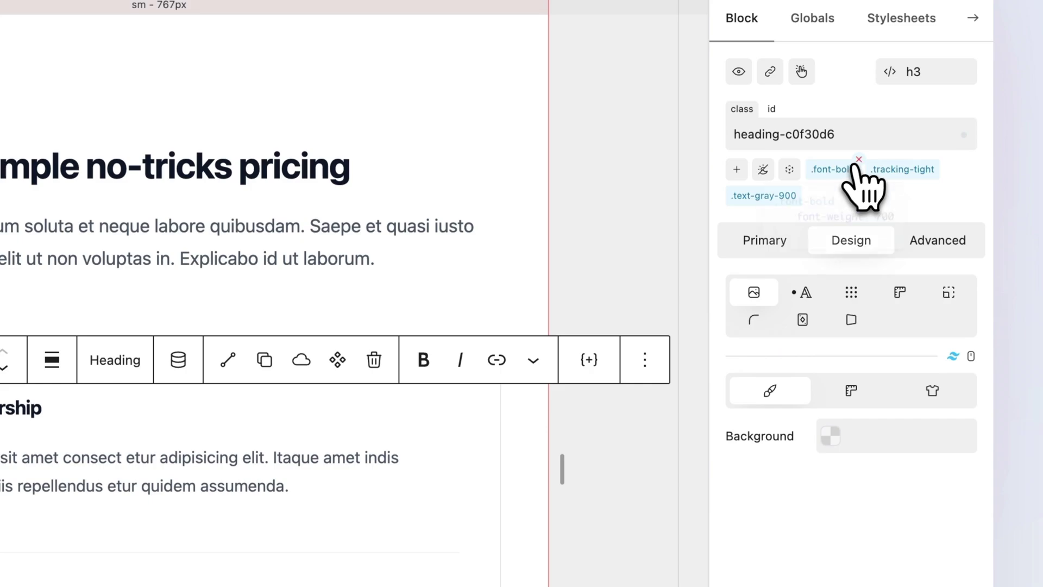
{"action": "left_click", "coordinate": [831, 171]}
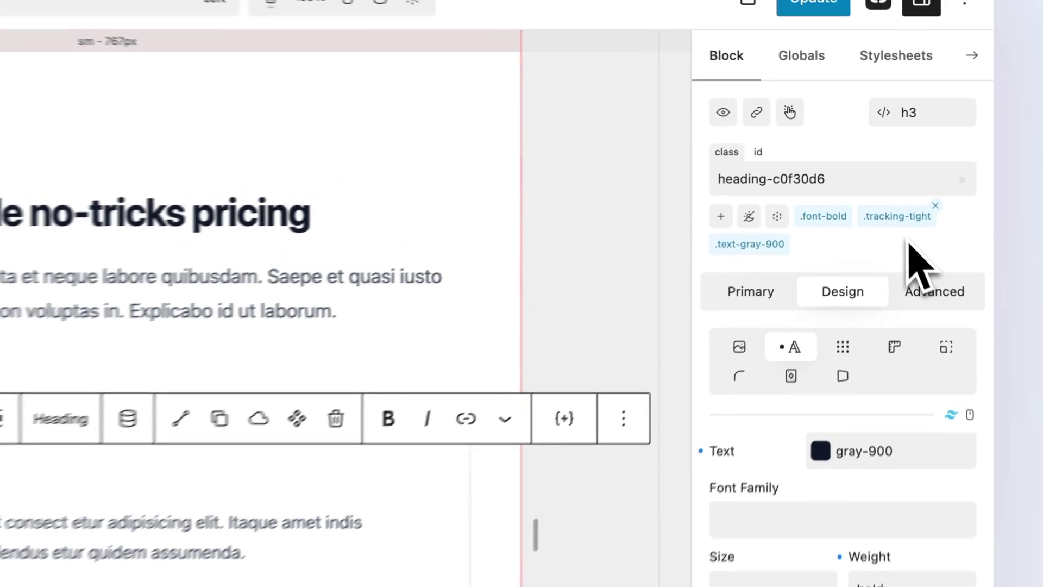
{"action": "mouse_move", "coordinate": [903, 175]}
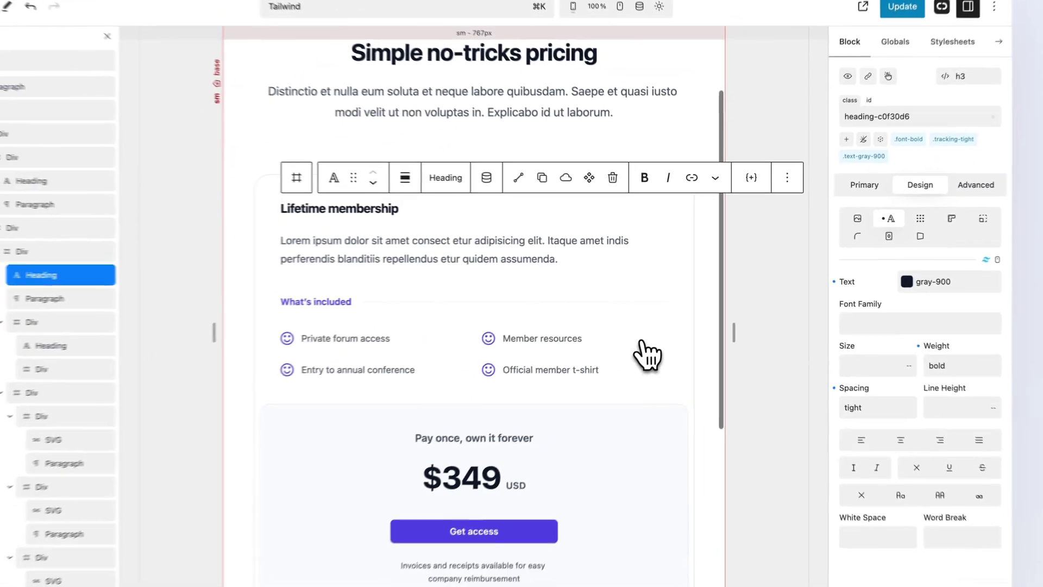
Select the Get access button, keep its text size at sm, and show its white-on-indigo-600 colours.
{"action": "scroll", "coordinate": [645, 349], "scroll_direction": "down", "scroll_amount": 4}
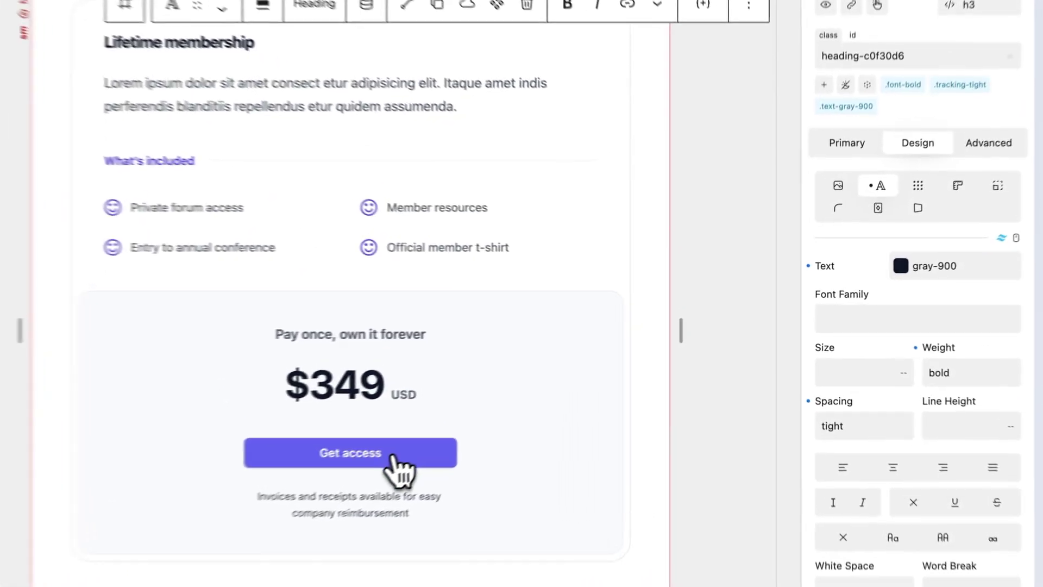
{"action": "left_click", "coordinate": [525, 395]}
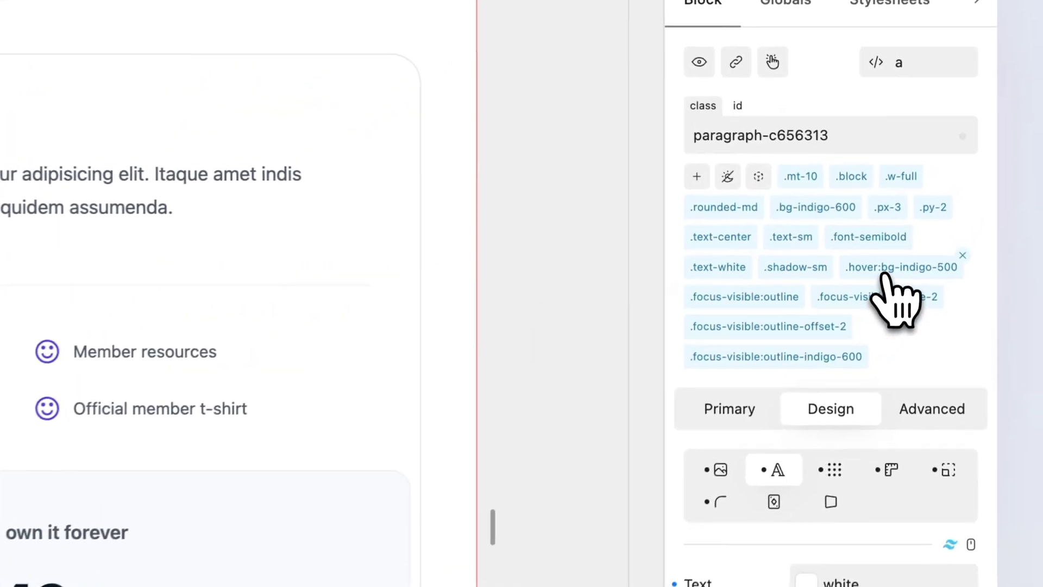
{"action": "mouse_move", "coordinate": [954, 147]}
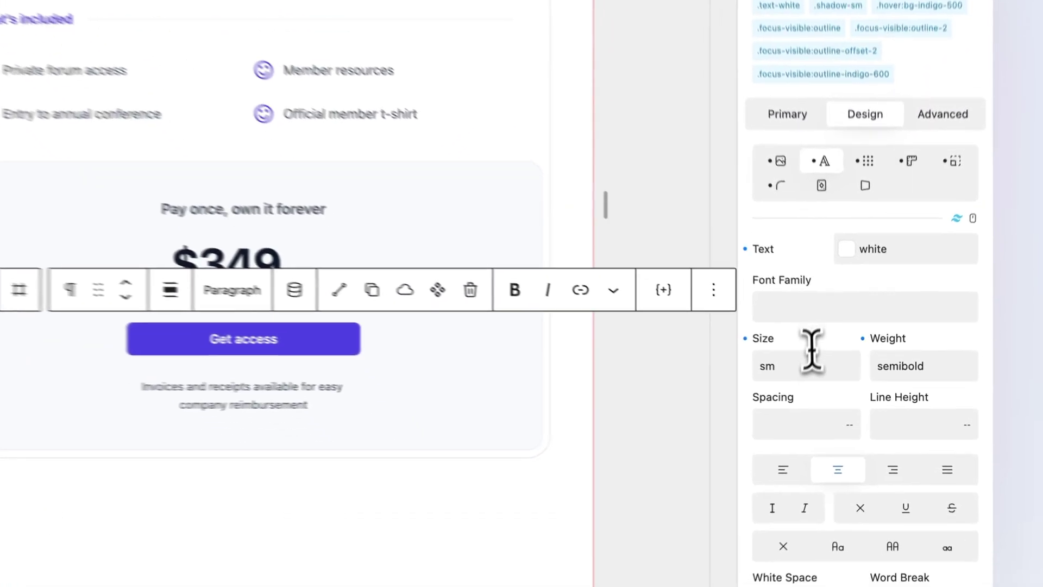
{"action": "left_click", "coordinate": [812, 356]}
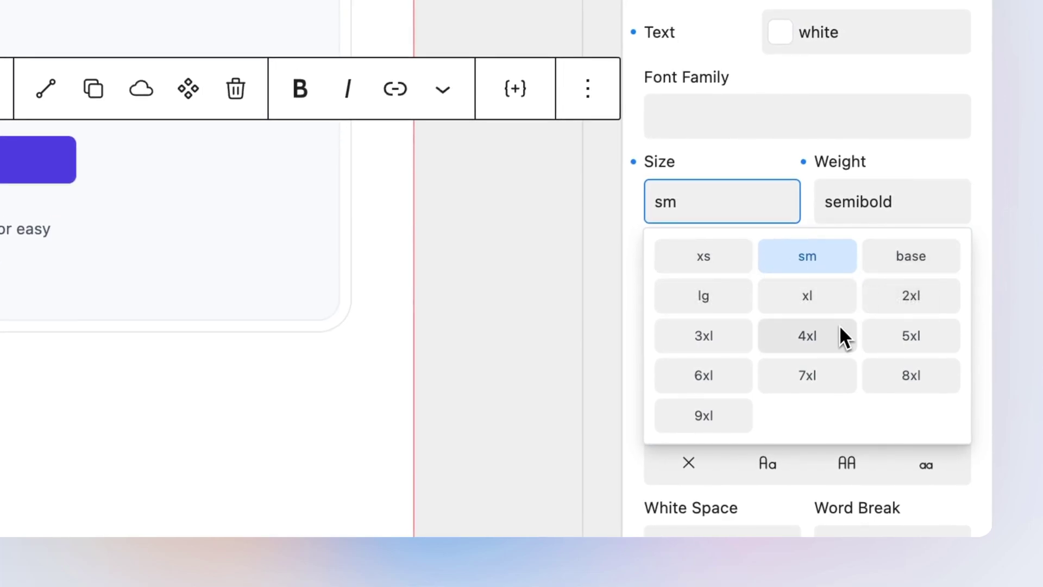
{"action": "left_click", "coordinate": [760, 166]}
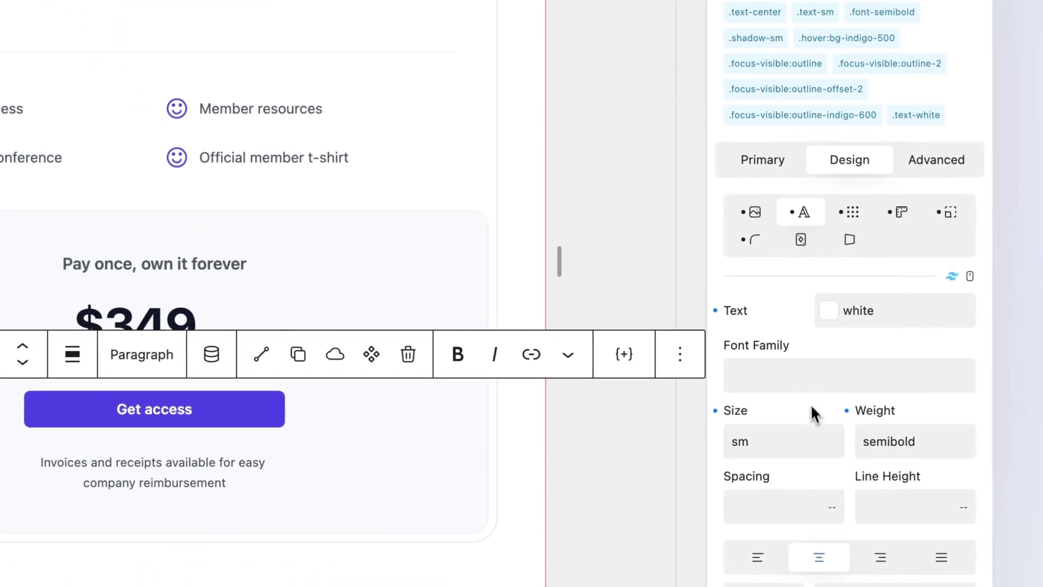
{"action": "left_click", "coordinate": [766, 163]}
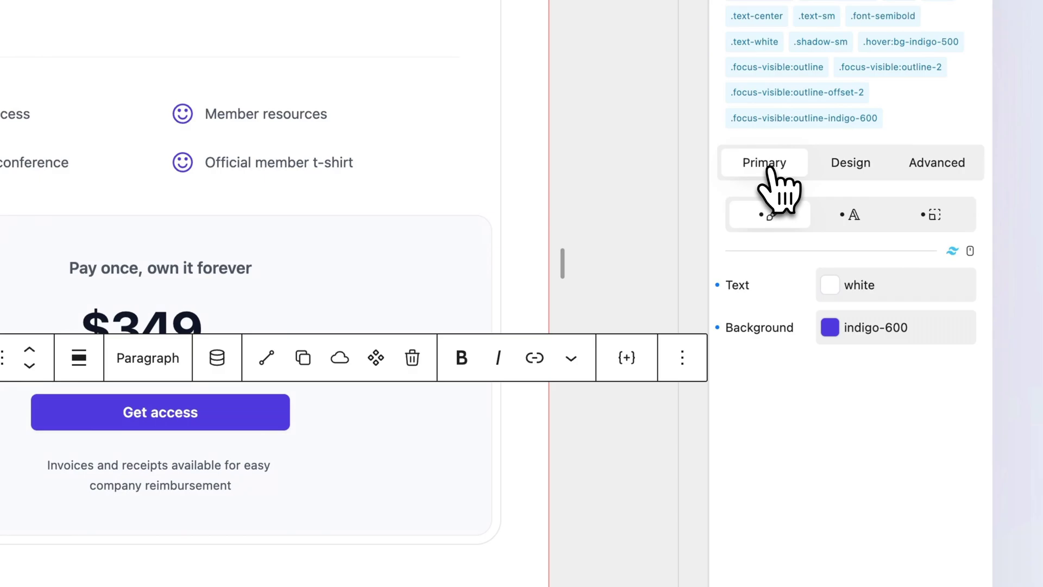
Set the Get access button's hover-state text colour to yellow-400.
{"action": "left_click", "coordinate": [970, 251]}
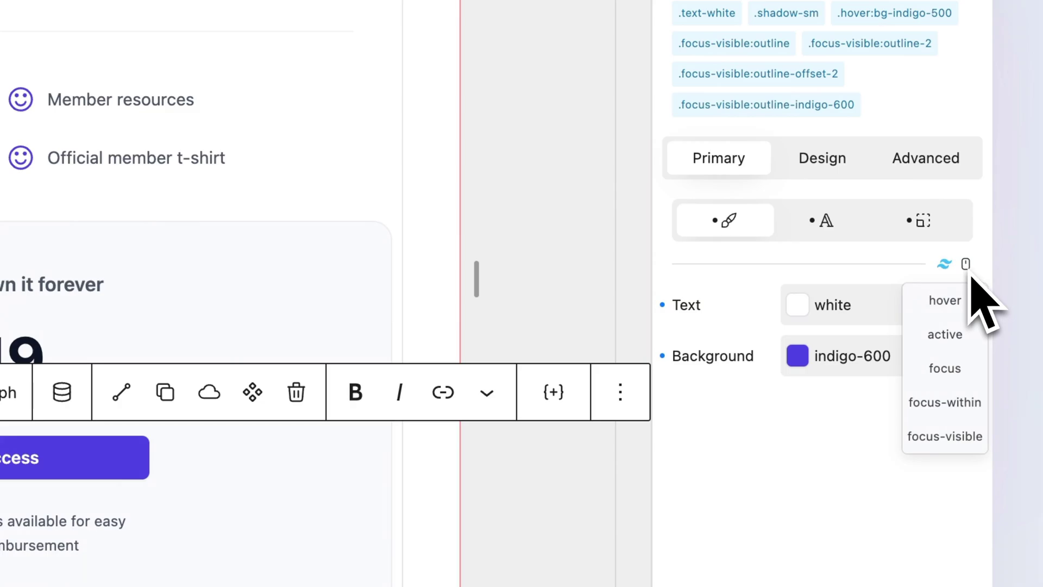
{"action": "left_click", "coordinate": [948, 301]}
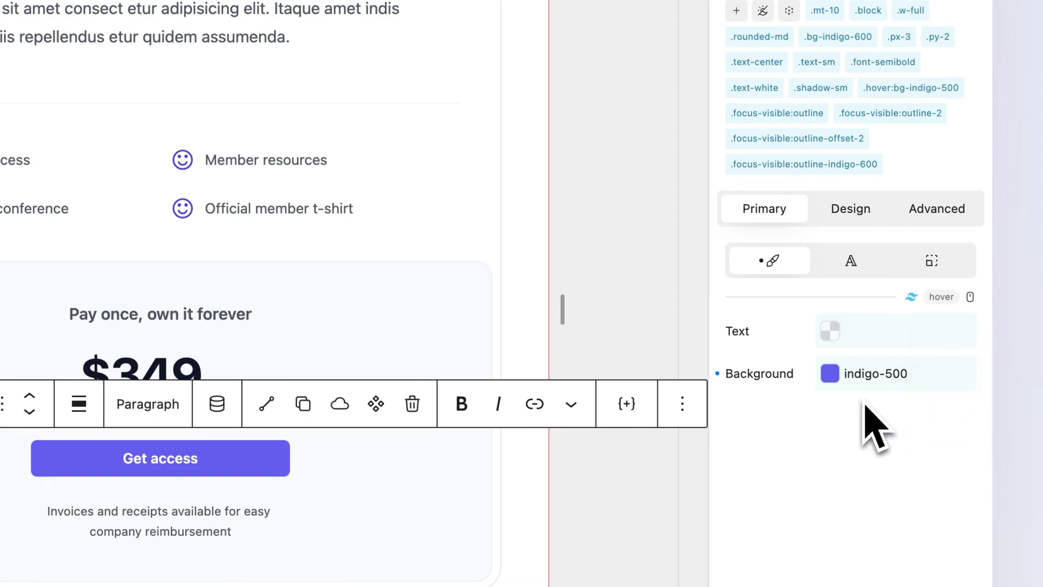
{"action": "left_click", "coordinate": [830, 331]}
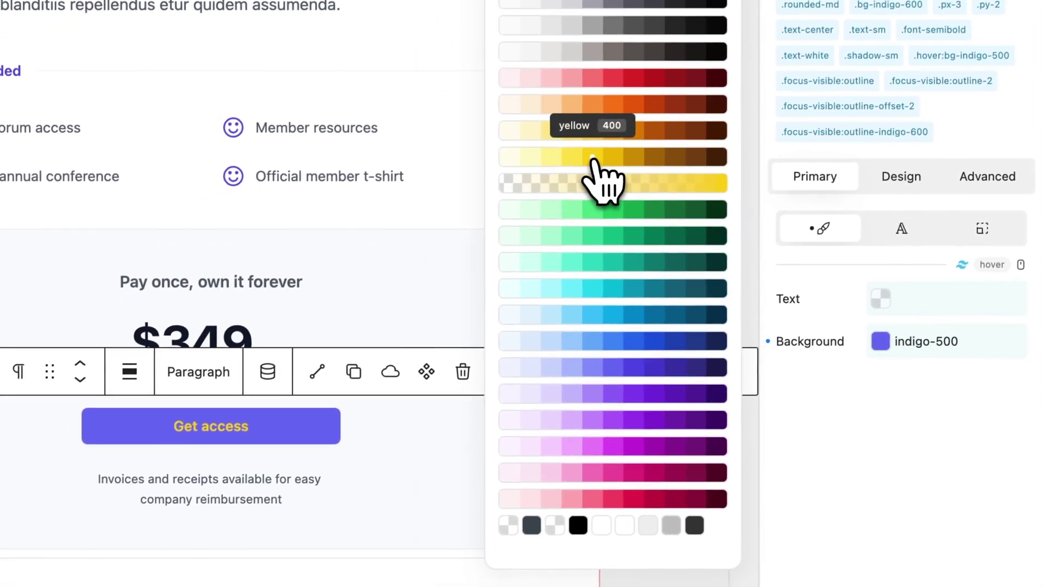
{"action": "left_click", "coordinate": [542, 188]}
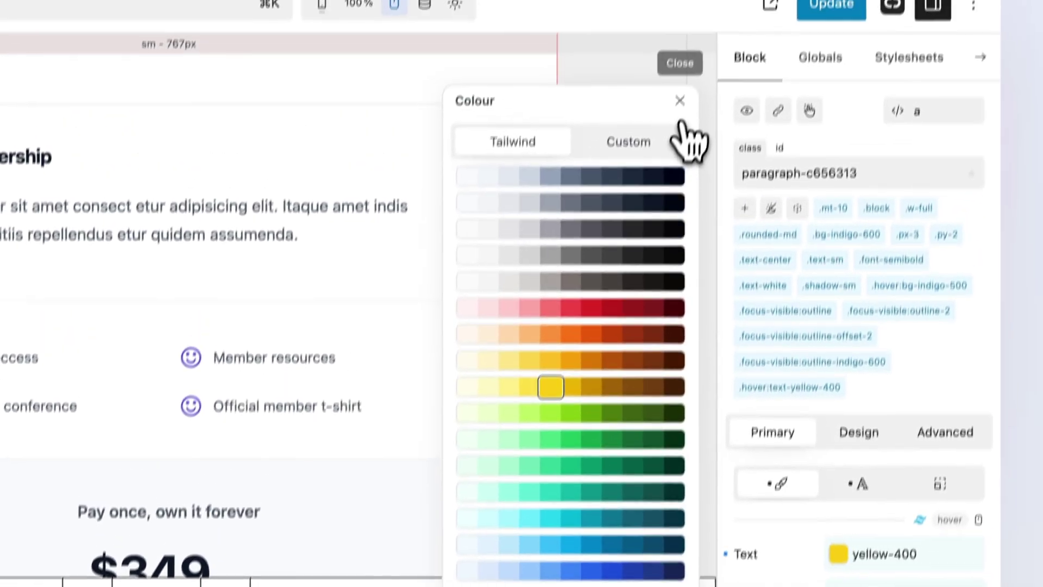
{"action": "left_click", "coordinate": [679, 105]}
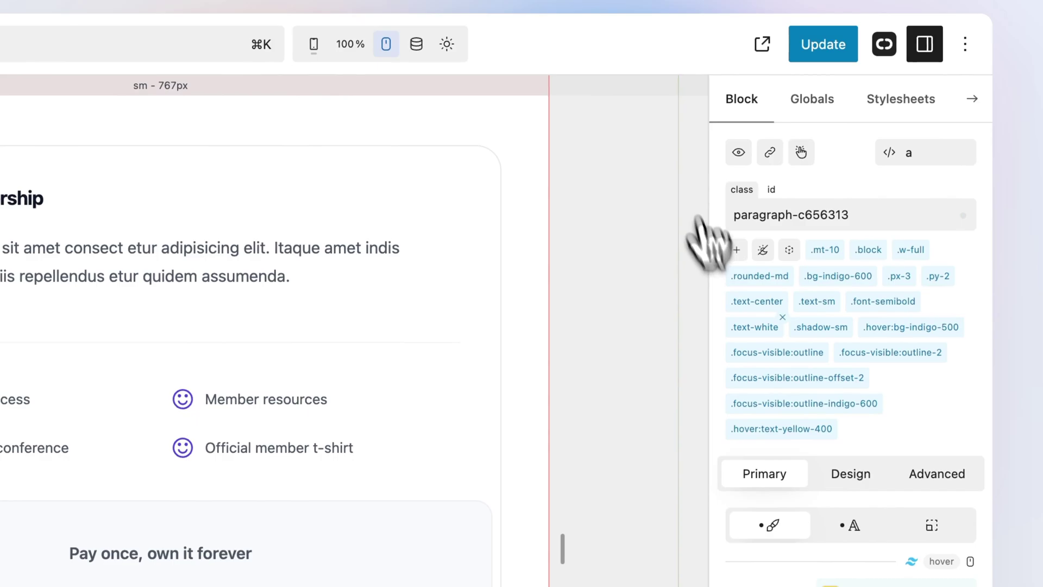
Toggle the last, empty and enabled states on and off, ending on the button's base styles.
{"action": "left_click", "coordinate": [950, 561]}
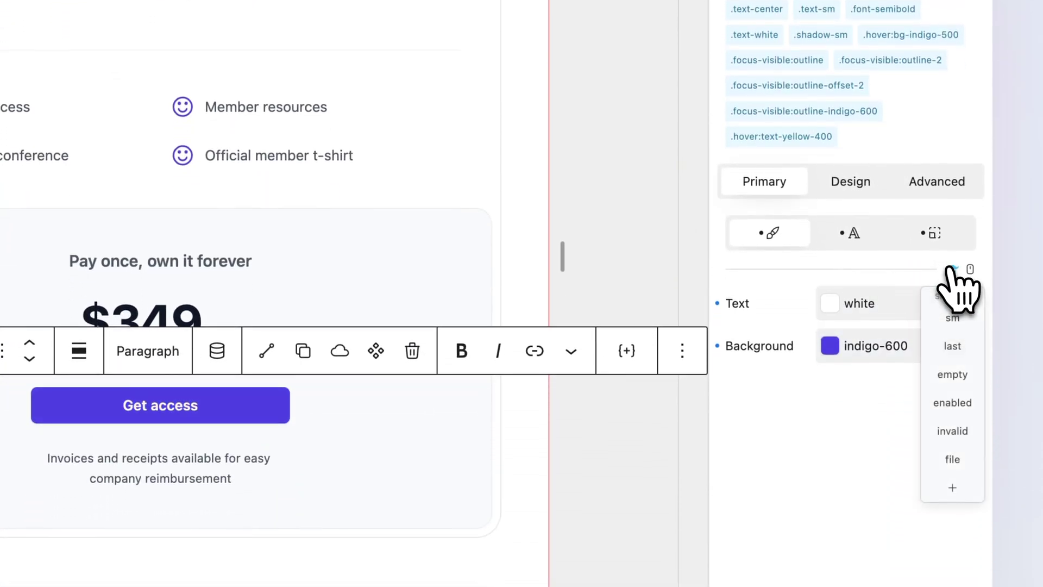
{"action": "left_click", "coordinate": [951, 268]}
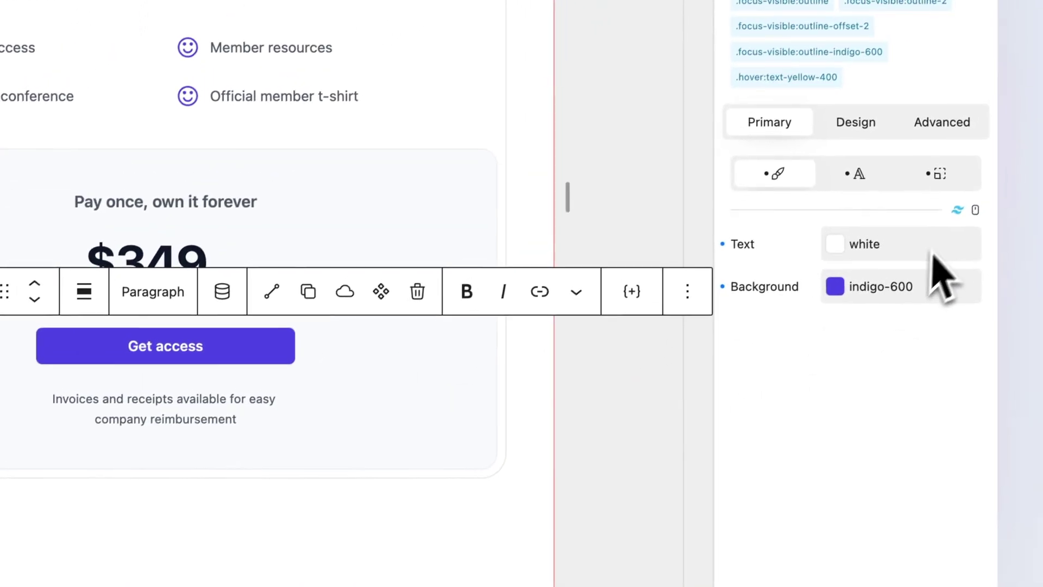
{"action": "left_click", "coordinate": [1037, 128]}
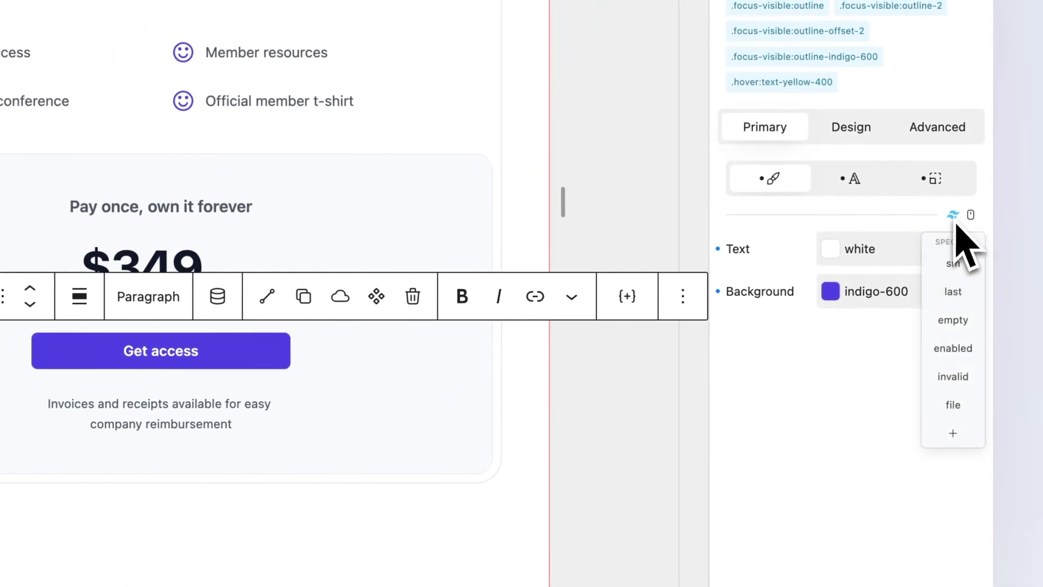
{"action": "left_click", "coordinate": [957, 294]}
{"action": "left_click", "coordinate": [960, 321]}
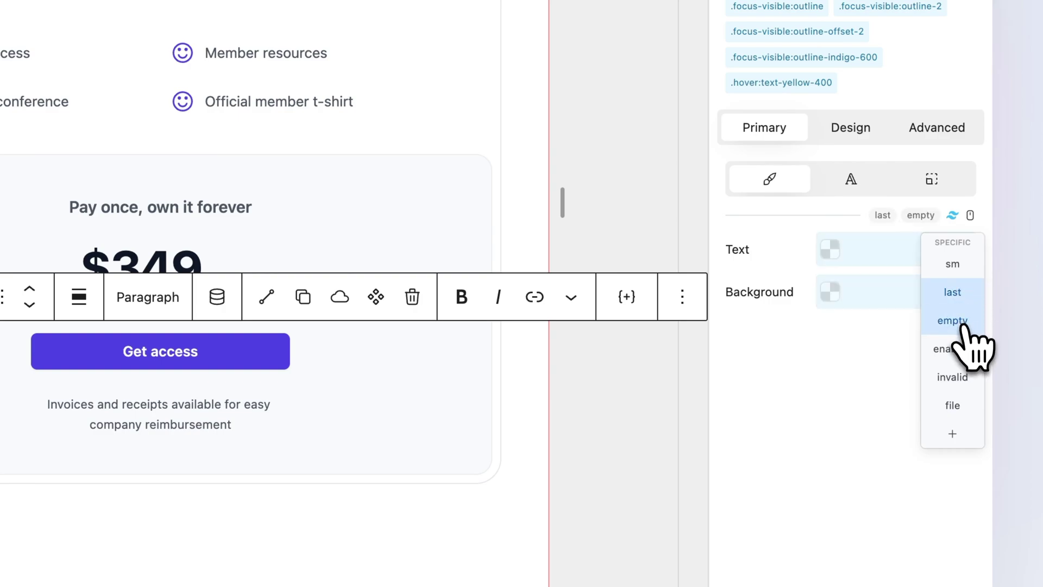
{"action": "left_click", "coordinate": [962, 349]}
{"action": "left_click", "coordinate": [962, 350]}
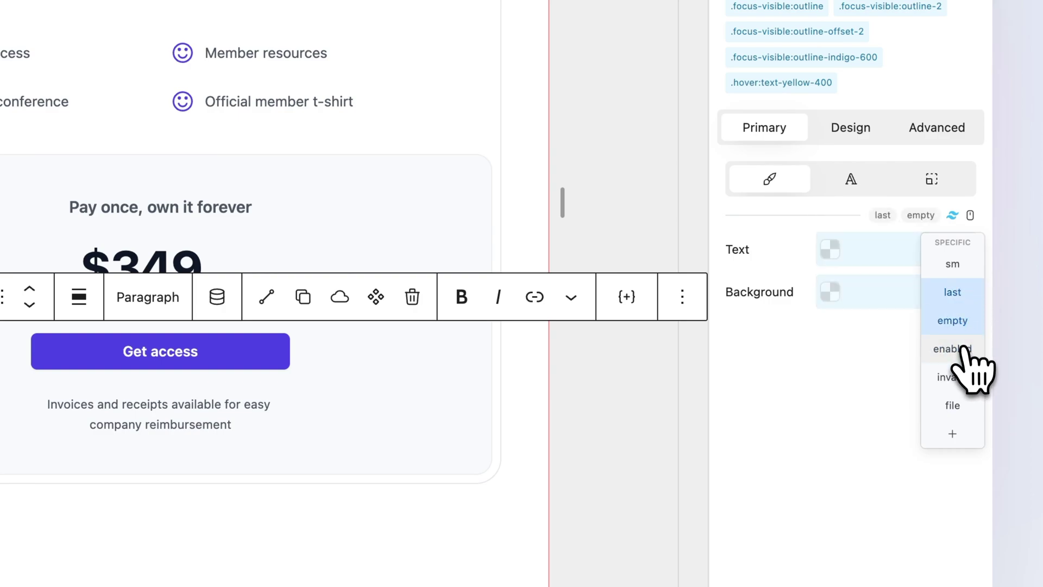
{"action": "left_click", "coordinate": [962, 321]}
{"action": "left_click", "coordinate": [965, 295]}
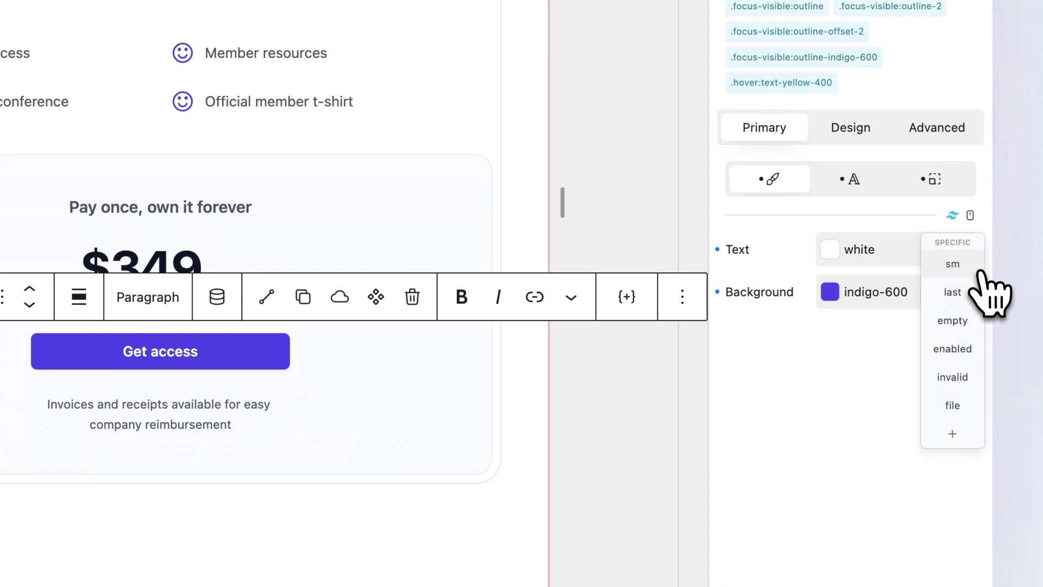
Remove file from the Tailwind Pseudos quick list and add first-letter to it.
{"action": "left_click", "coordinate": [961, 436]}
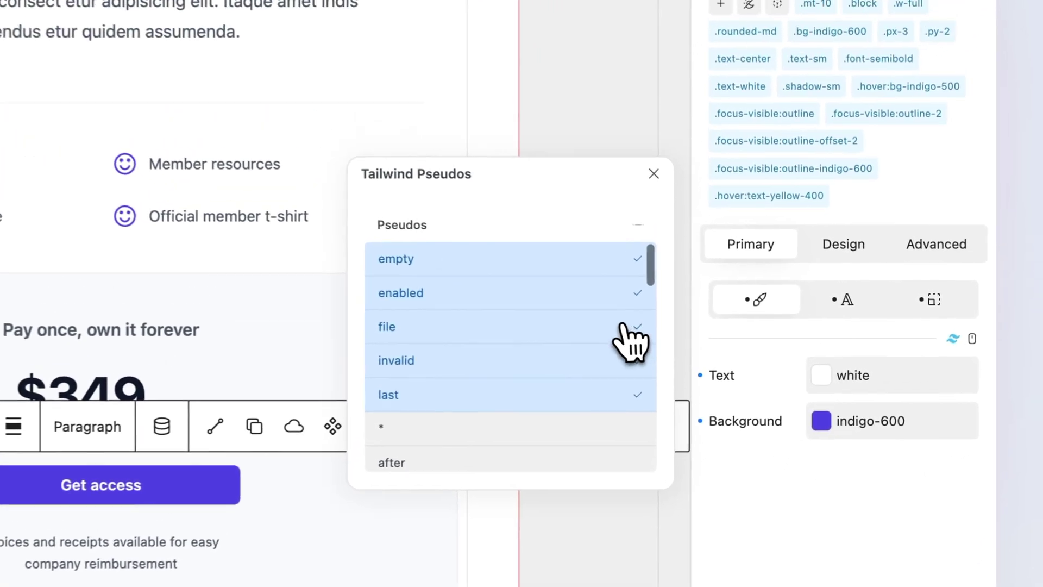
{"action": "left_click", "coordinate": [652, 216]}
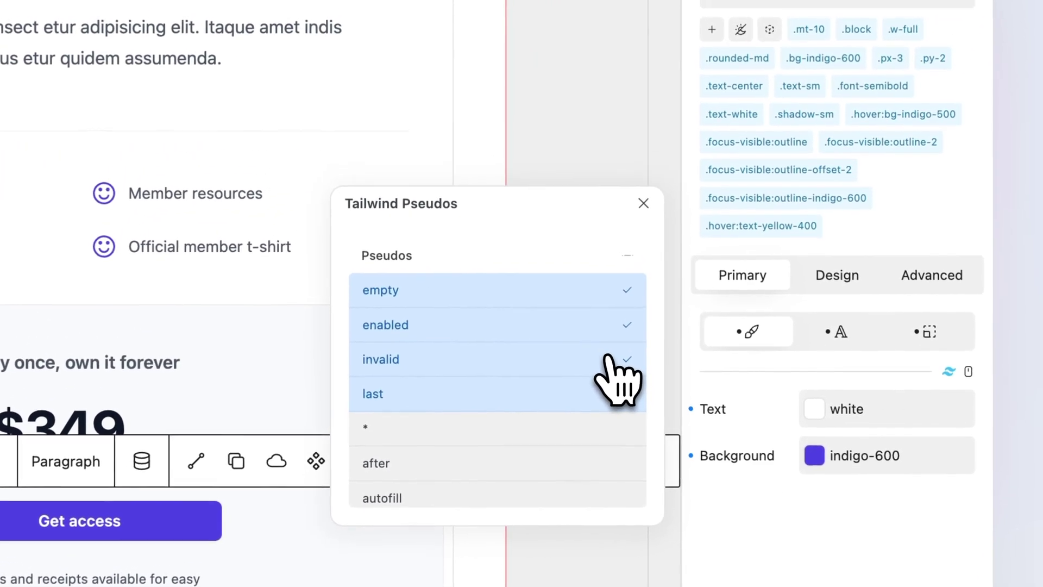
{"action": "scroll", "coordinate": [574, 407], "scroll_direction": "down", "scroll_amount": 5}
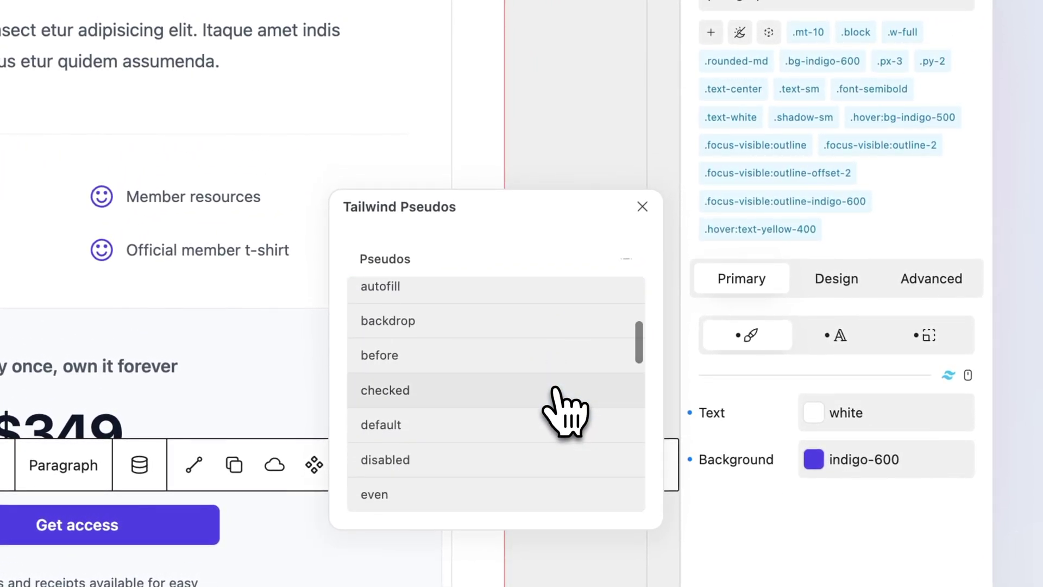
{"action": "scroll", "coordinate": [559, 402], "scroll_direction": "up", "scroll_amount": 5}
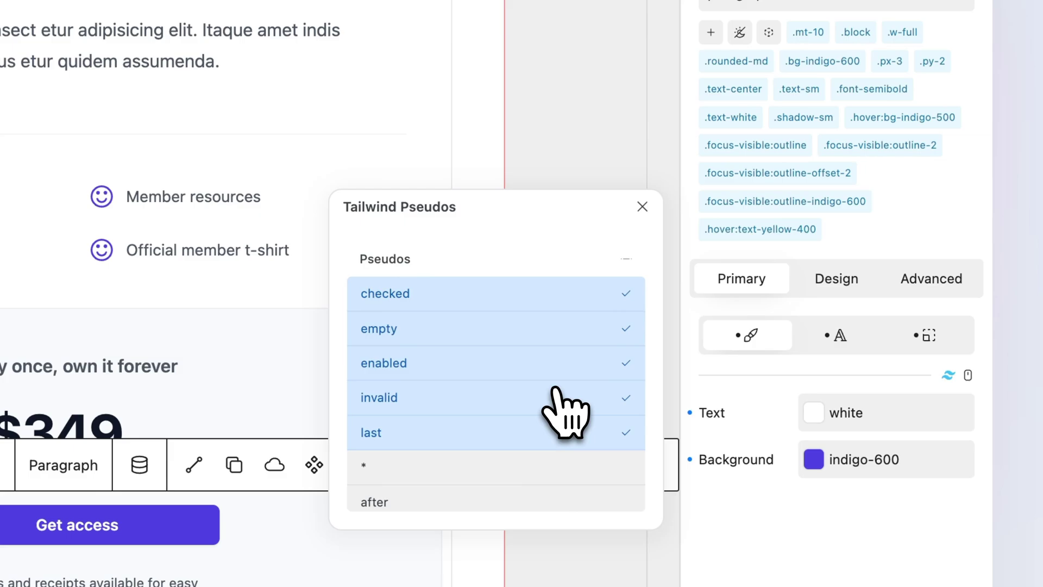
{"action": "left_click", "coordinate": [643, 207]}
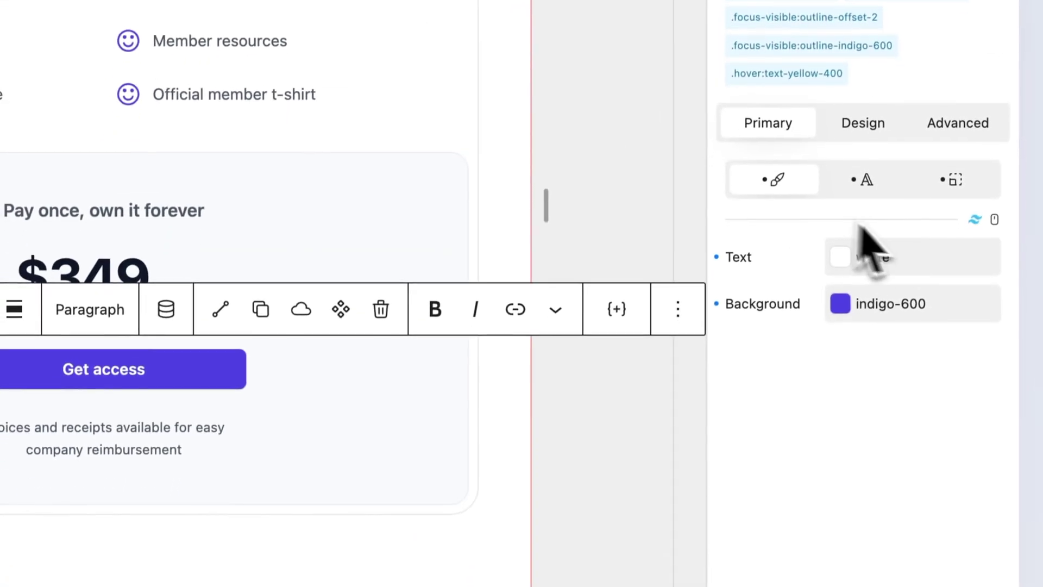
{"action": "left_click", "coordinate": [975, 219]}
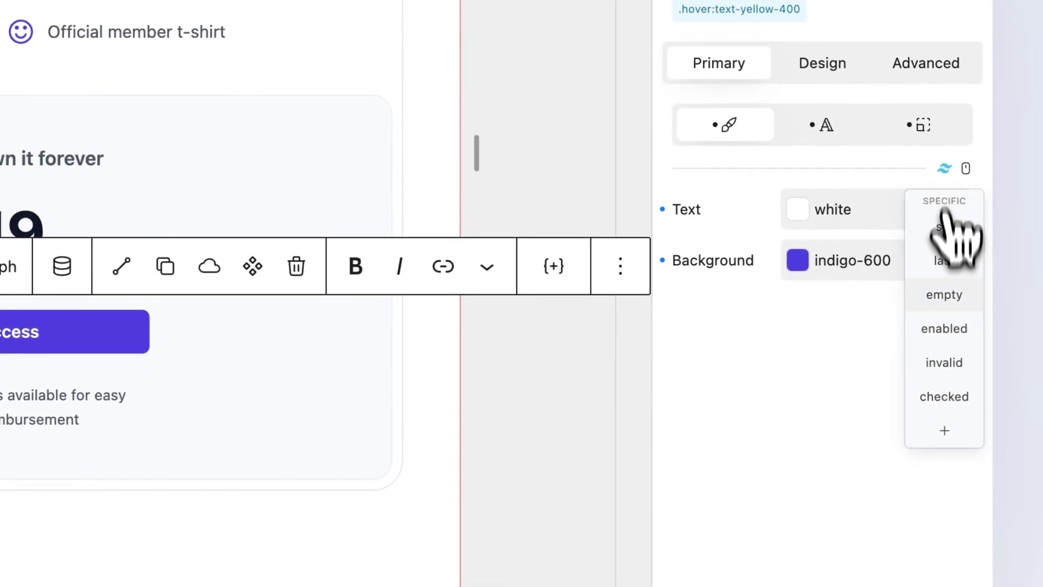
{"action": "left_click", "coordinate": [945, 431]}
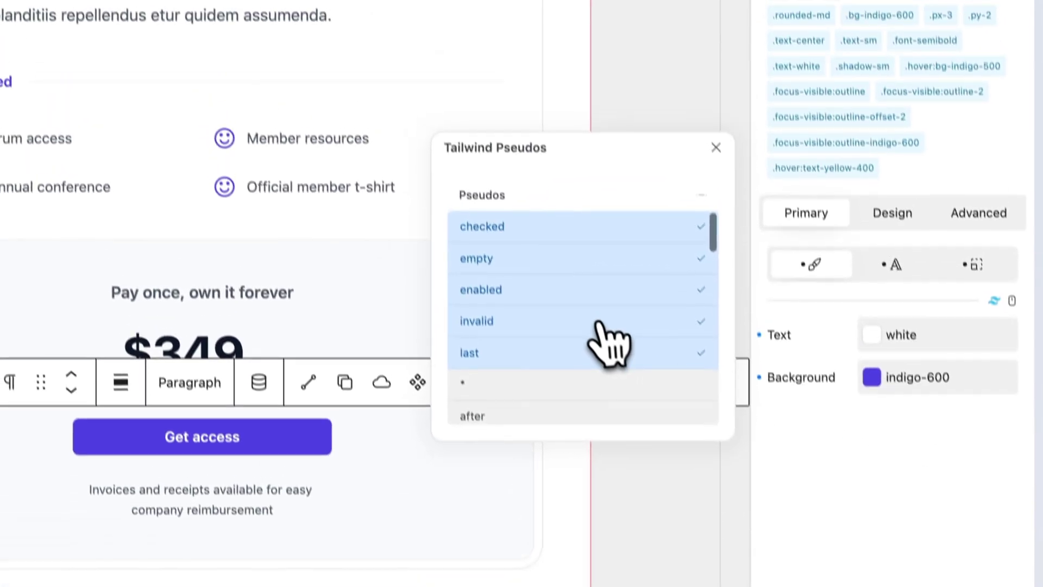
{"action": "scroll", "coordinate": [599, 325], "scroll_direction": "down", "scroll_amount": 10}
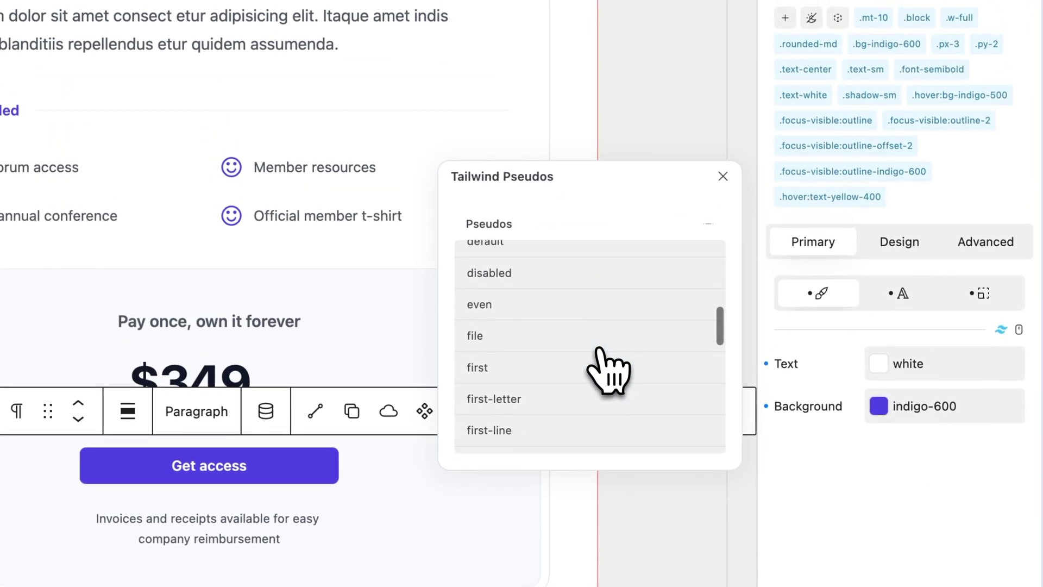
{"action": "left_click", "coordinate": [596, 398]}
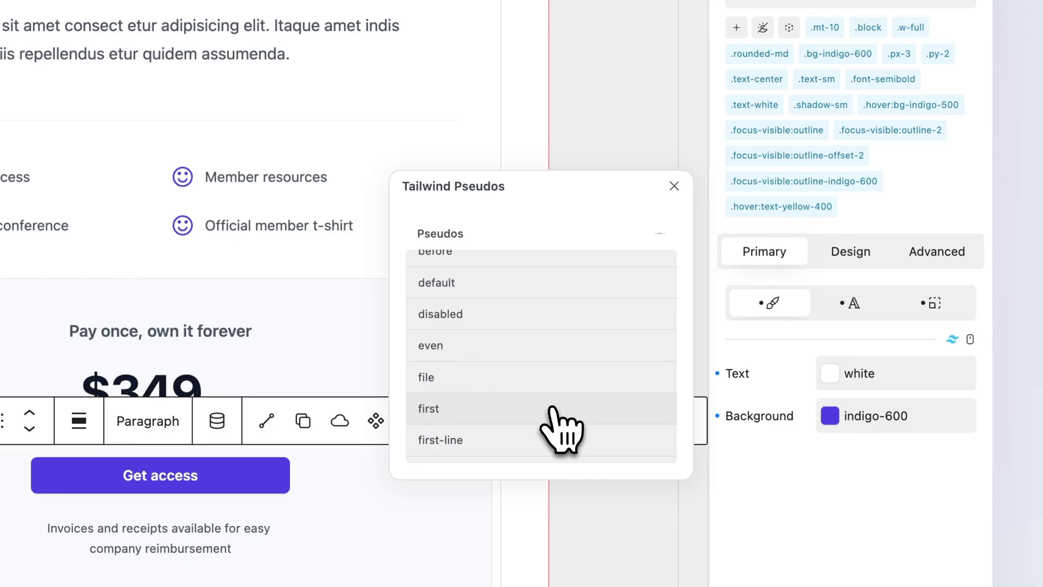
In the first-letter state, set the Get access button's text colour to red-500.
{"action": "left_click", "coordinate": [674, 186]}
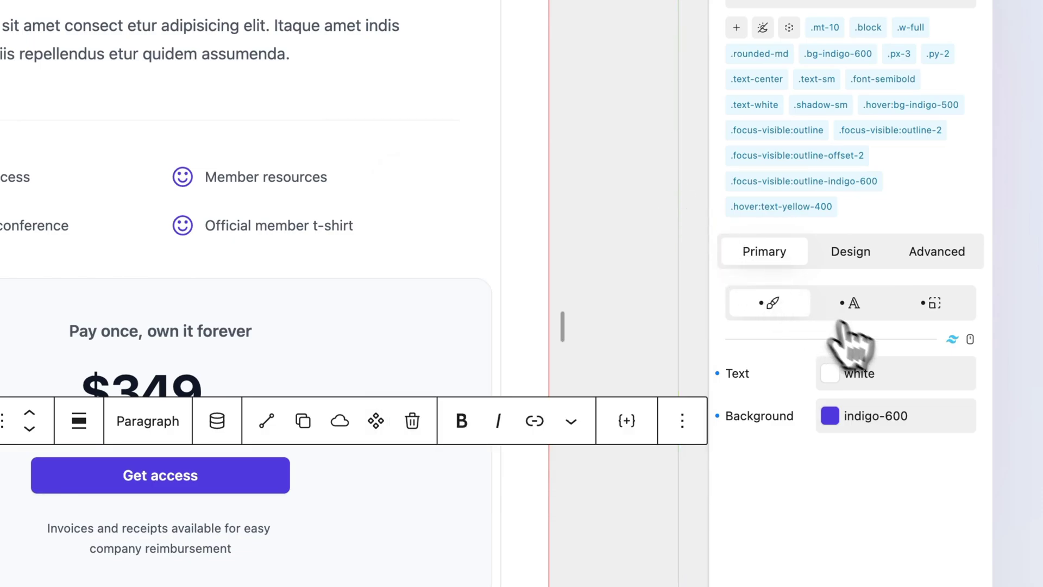
{"action": "left_click", "coordinate": [970, 340]}
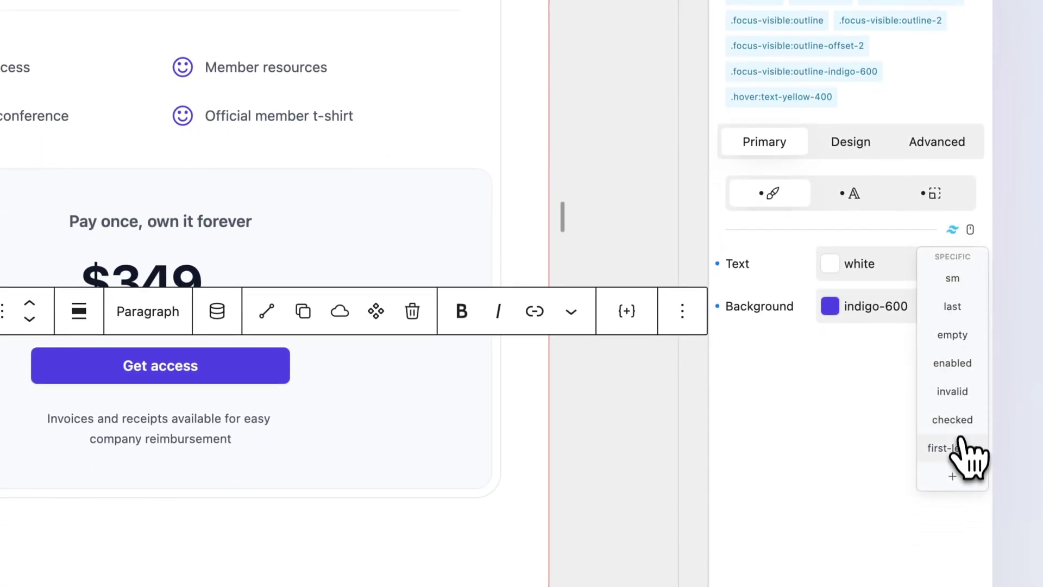
{"action": "left_click", "coordinate": [959, 447]}
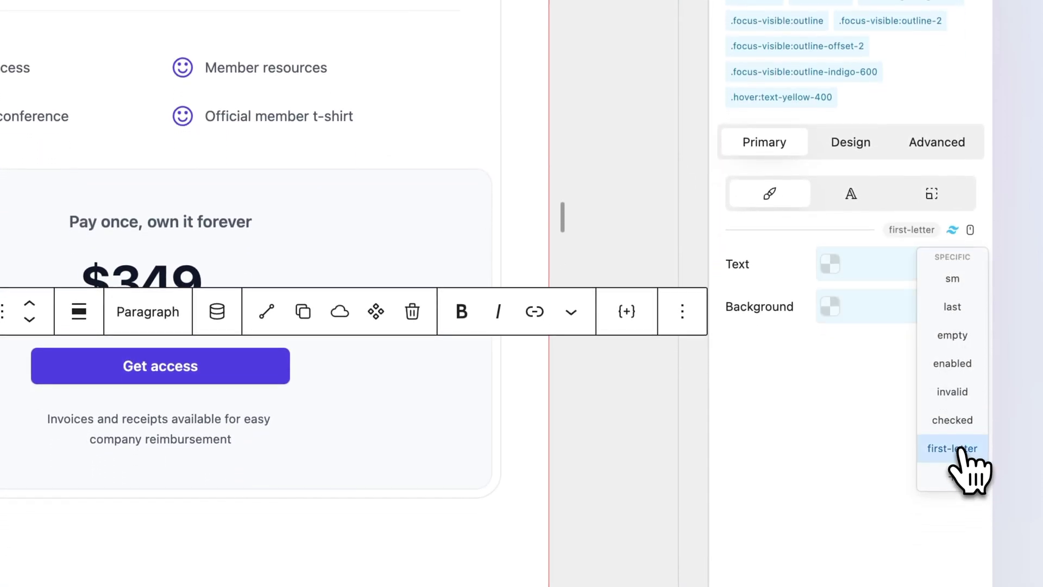
{"action": "left_click", "coordinate": [837, 274]}
{"action": "left_click", "coordinate": [560, 19]}
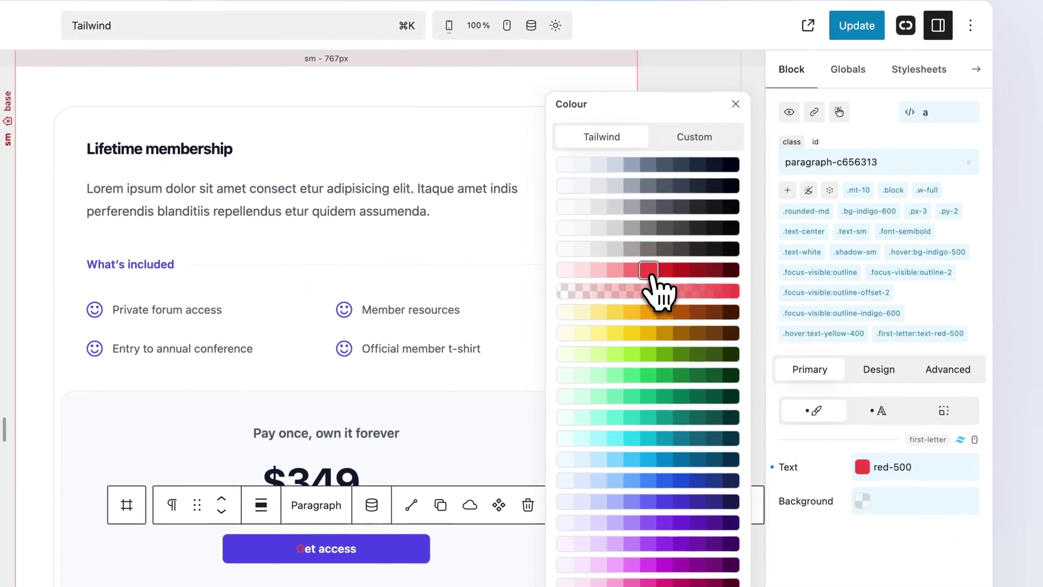
{"action": "left_click", "coordinate": [735, 104]}
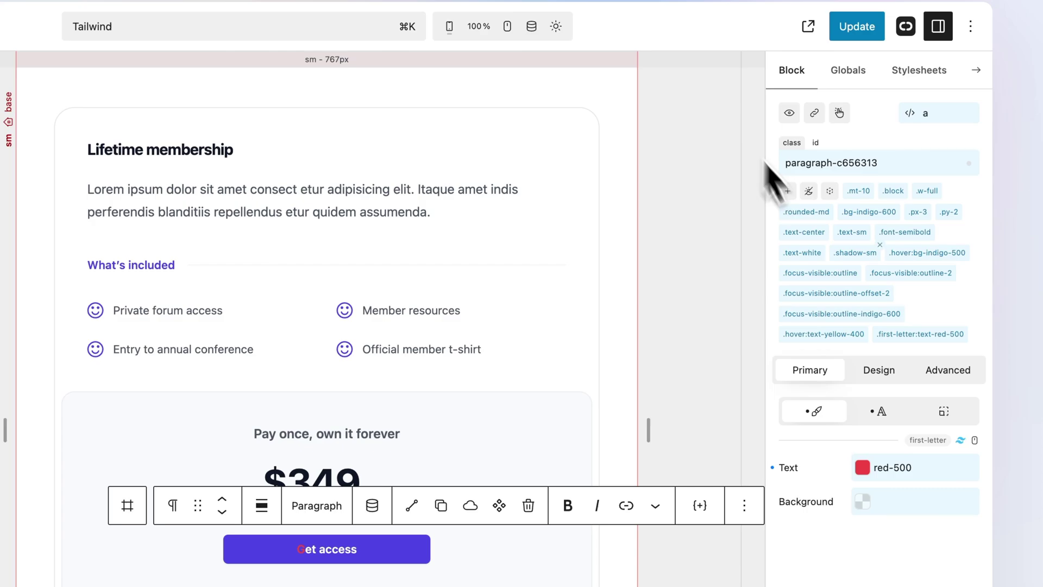
{"action": "left_click", "coordinate": [975, 440]}
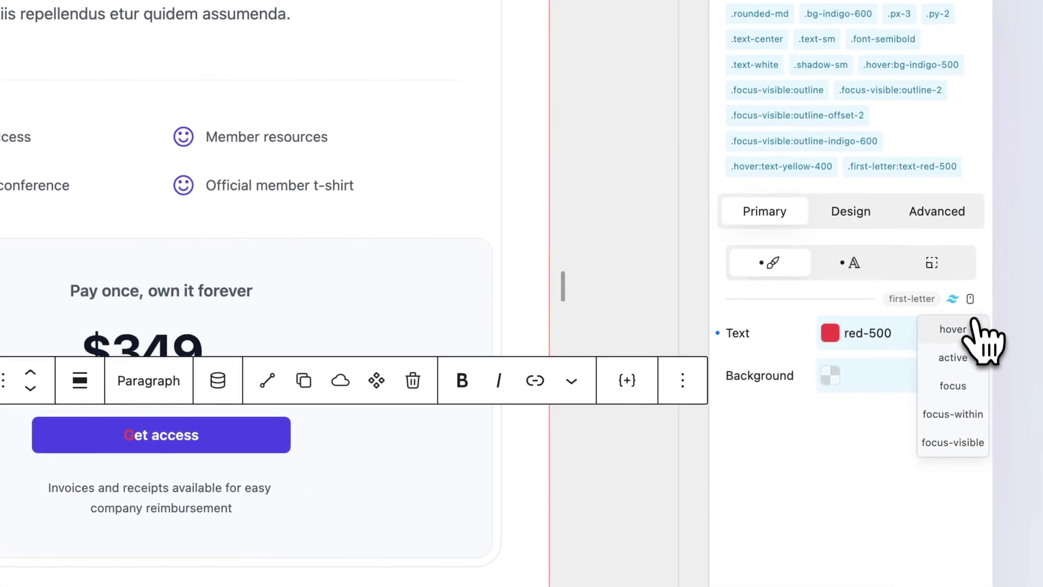
Set the first letter's hover text size to xl, then leave the first-letter and hover states.
{"action": "left_click", "coordinate": [974, 327]}
{"action": "left_click", "coordinate": [852, 263]}
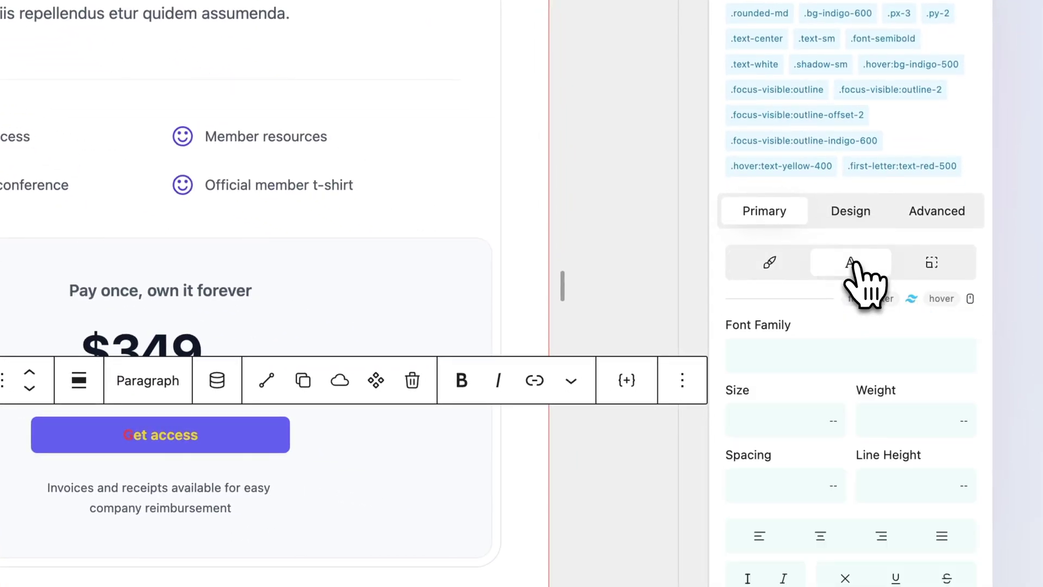
{"action": "left_click", "coordinate": [788, 420]}
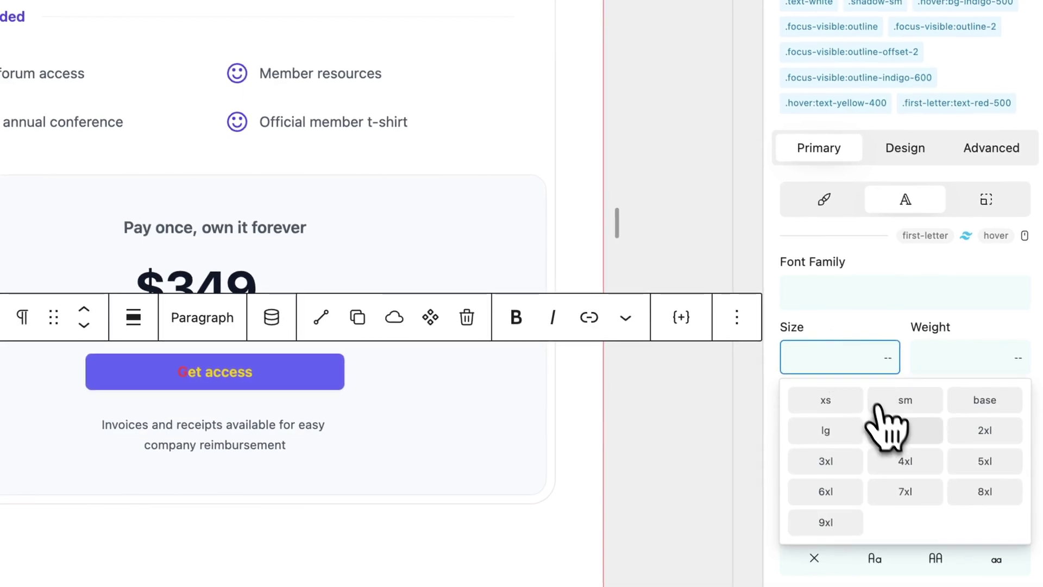
{"action": "left_click", "coordinate": [891, 432]}
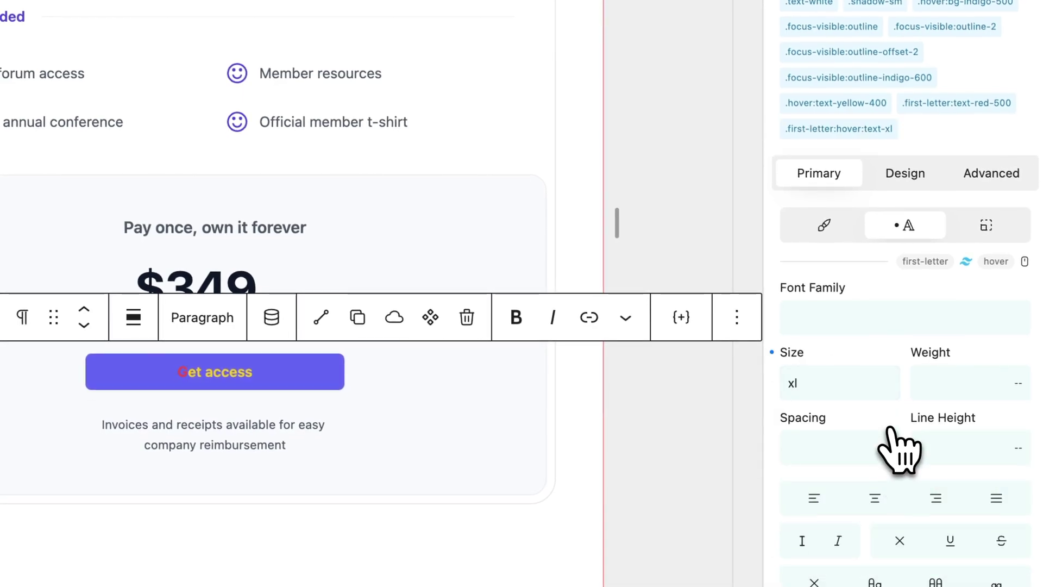
{"action": "left_click", "coordinate": [927, 262]}
{"action": "left_click", "coordinate": [994, 262]}
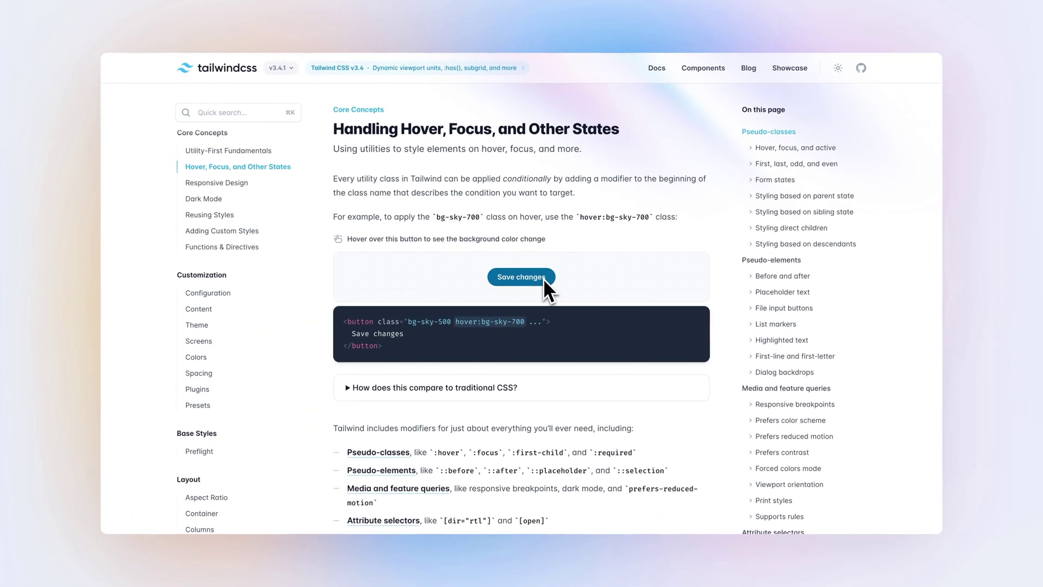
Scroll the Tailwind states docs down to the hover/focus and first/last/odd/even examples.
{"action": "scroll", "coordinate": [543, 278], "scroll_direction": "down", "scroll_amount": 2}
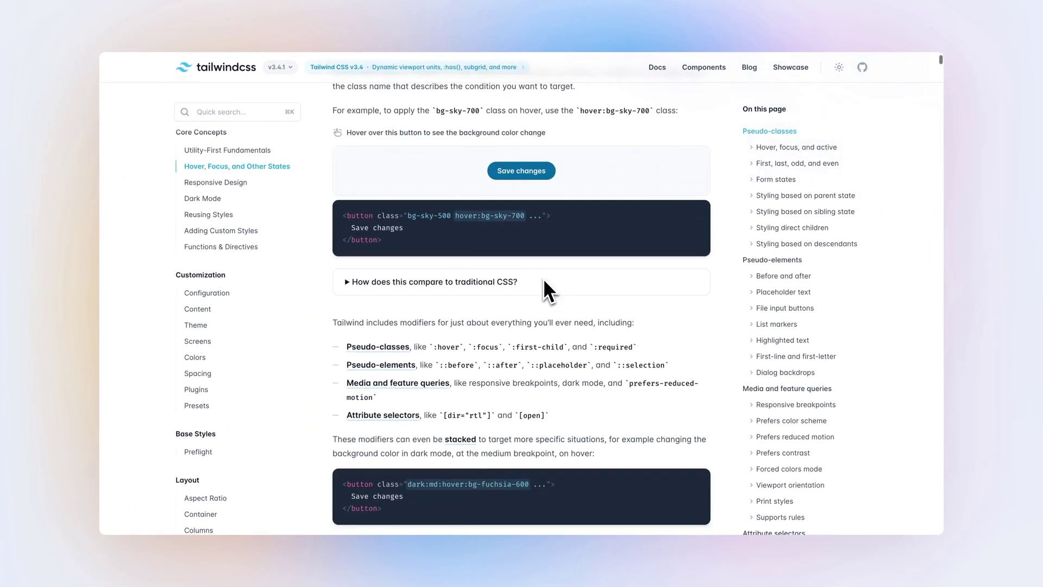
{"action": "scroll", "coordinate": [543, 279], "scroll_direction": "down", "scroll_amount": 8}
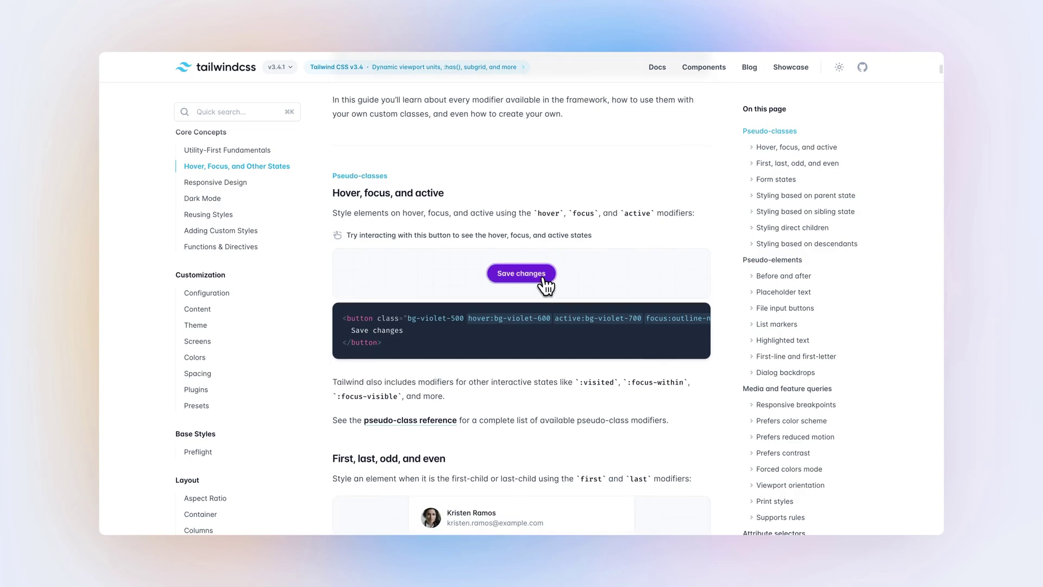
{"action": "scroll", "coordinate": [544, 304], "scroll_direction": "down", "scroll_amount": 7}
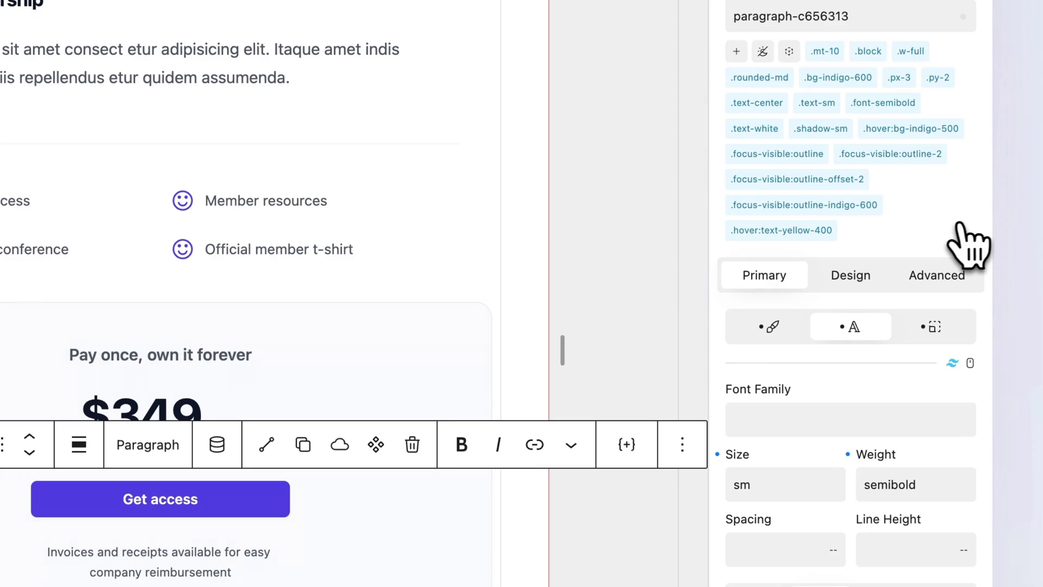
Select the pricing card Div and give it the 'group' class.
{"action": "left_click", "coordinate": [483, 350]}
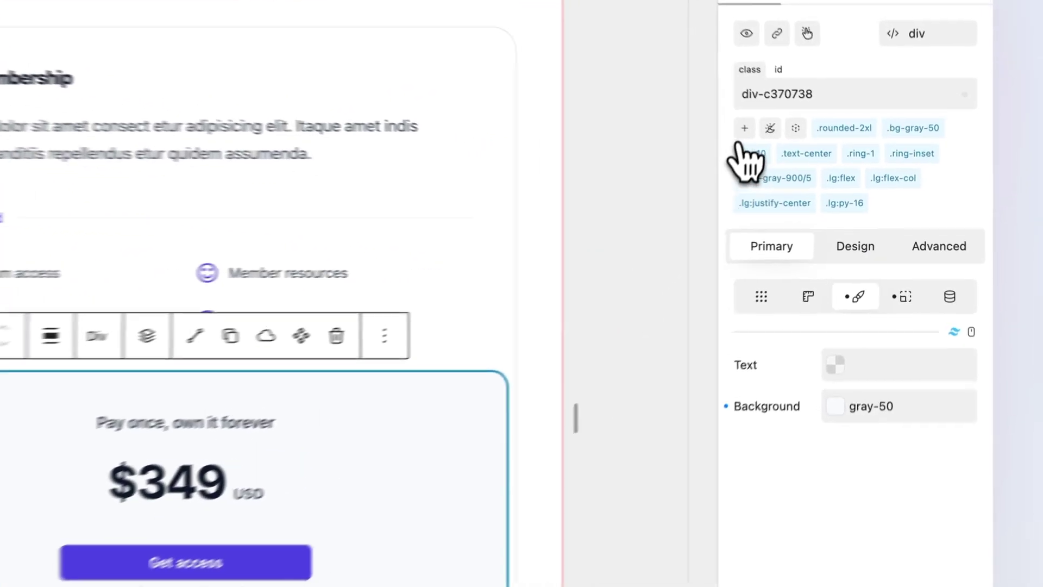
{"action": "left_click", "coordinate": [788, 153]}
{"action": "type", "text": "gr"}
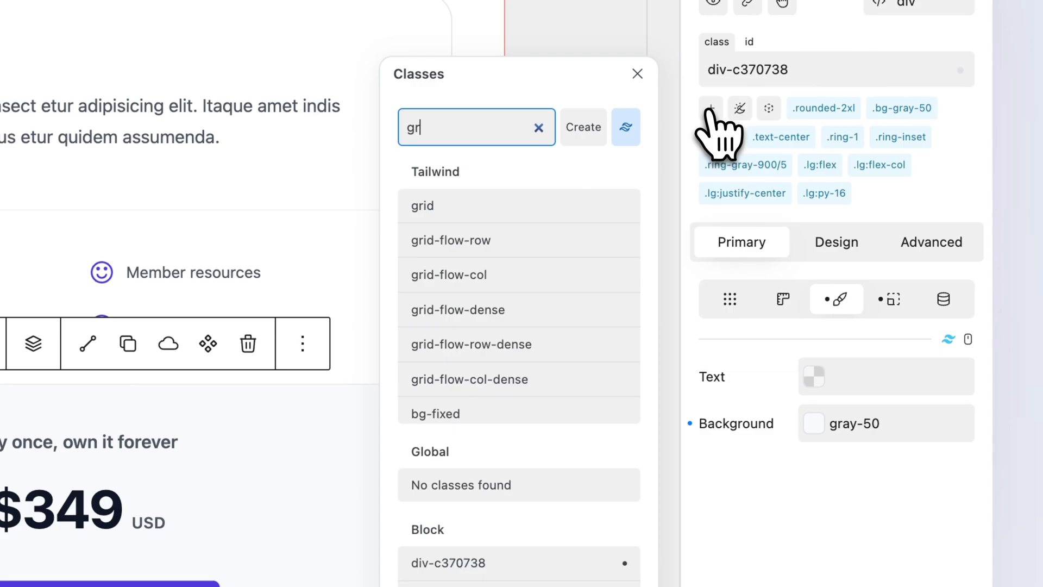
{"action": "type", "text": "oup"}
{"action": "key", "text": "Return"}
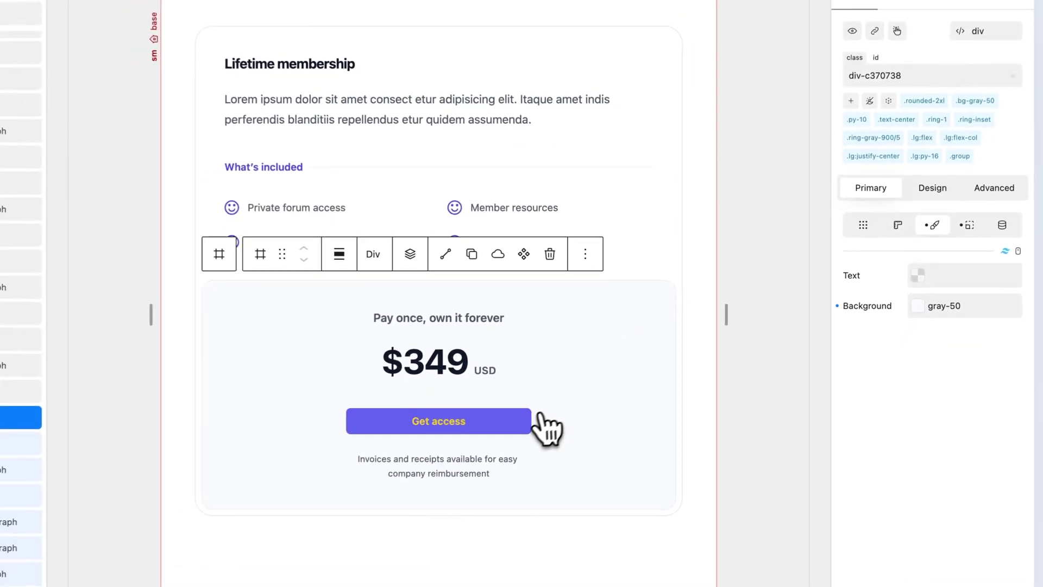
{"action": "left_click", "coordinate": [209, 585]}
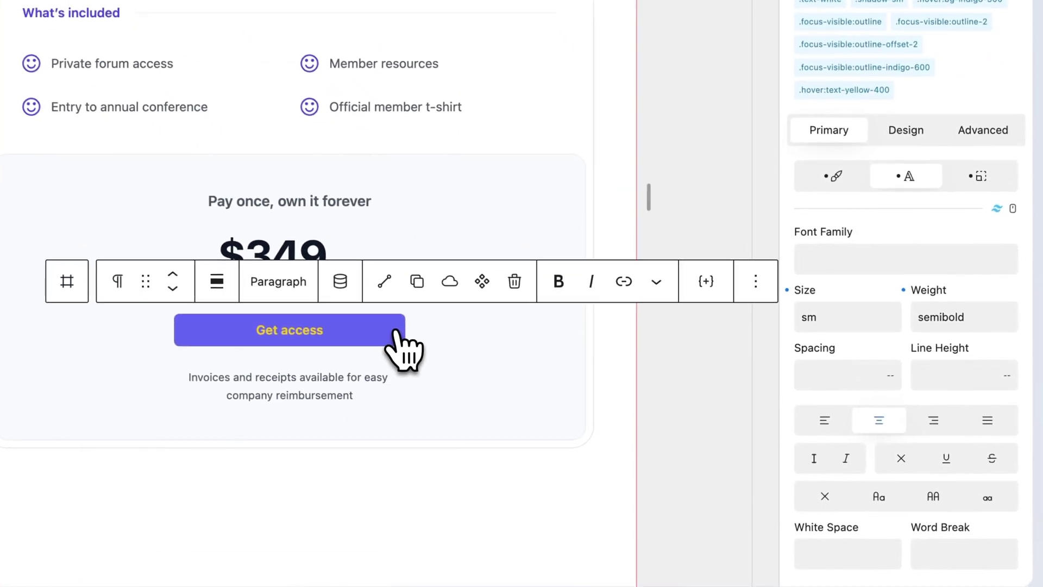
Give the Get access button a teal-600 background in the group-hover state.
{"action": "left_click", "coordinate": [997, 210]}
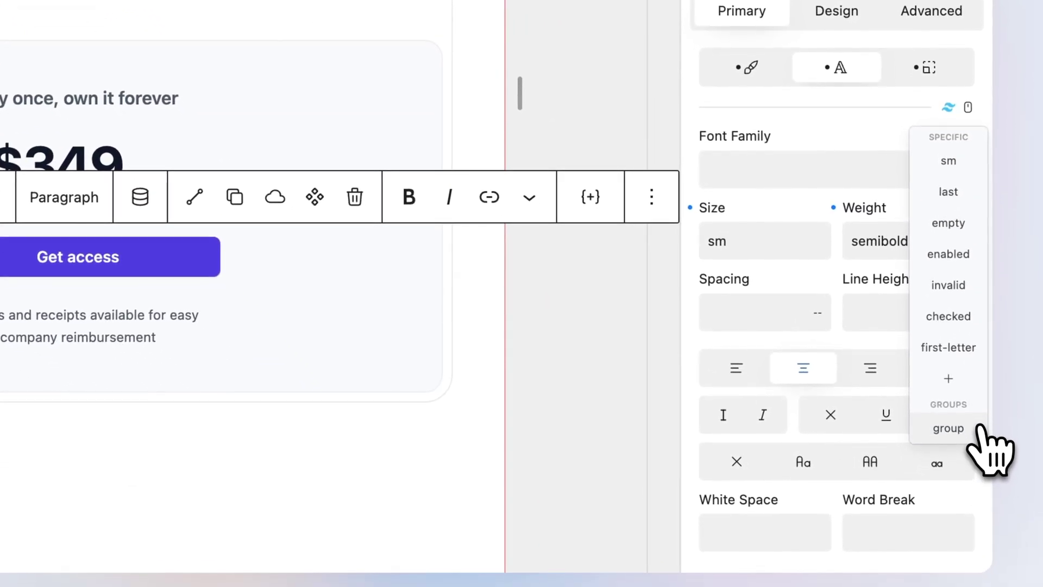
{"action": "left_click", "coordinate": [977, 429]}
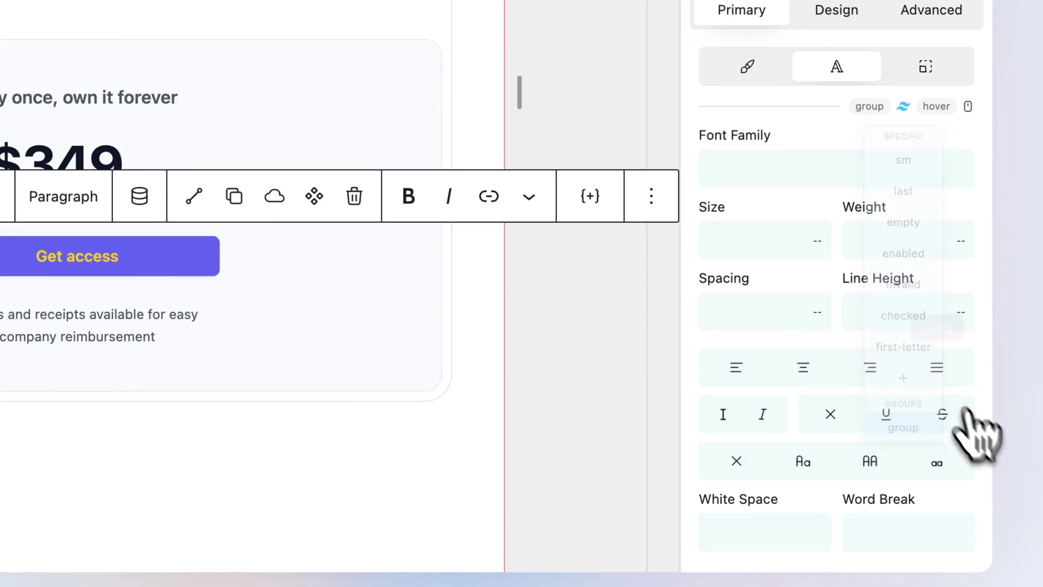
{"action": "left_click", "coordinate": [748, 66]}
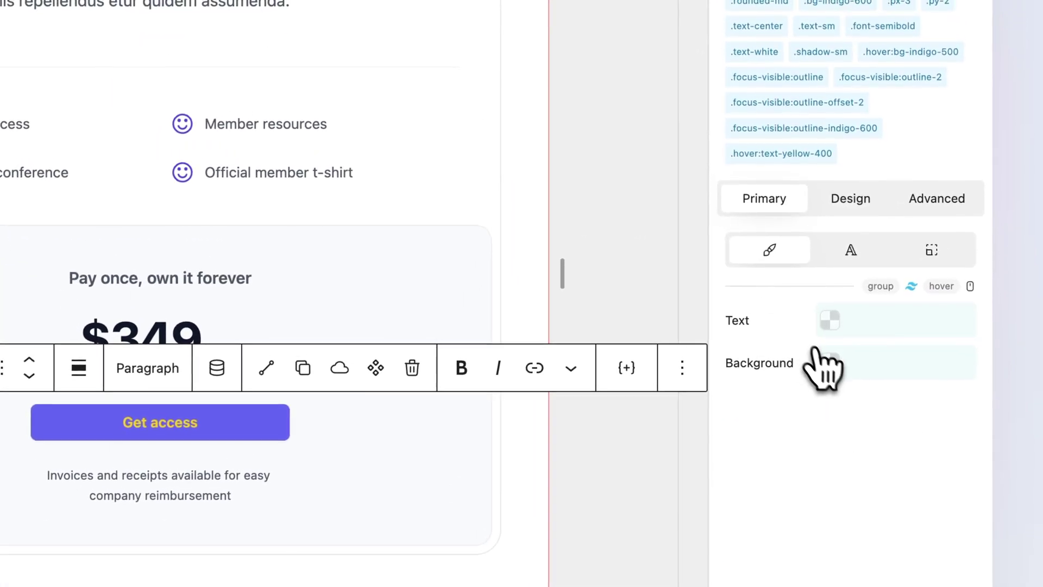
{"action": "left_click", "coordinate": [830, 361]}
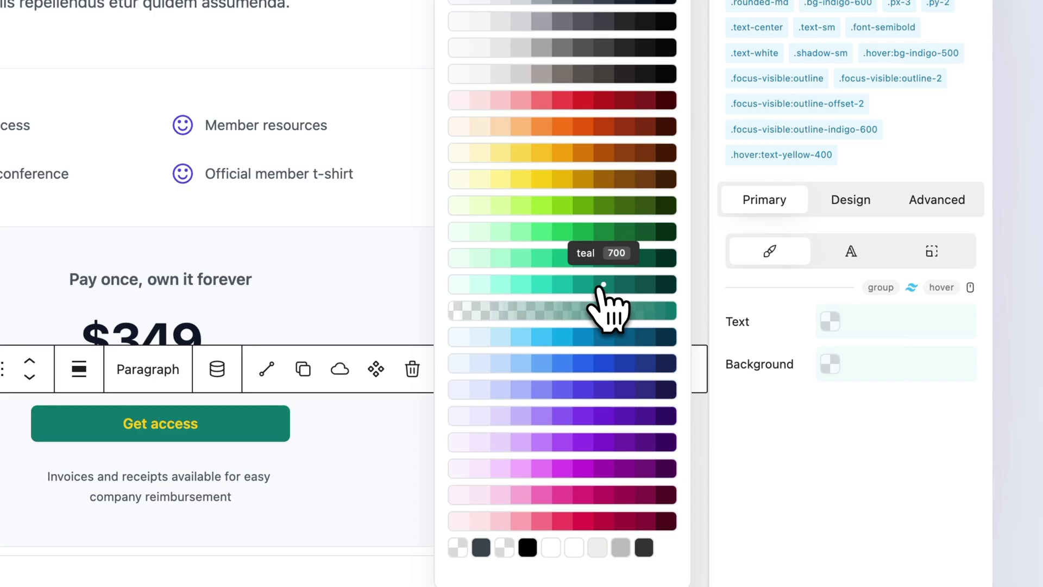
{"action": "left_click", "coordinate": [600, 287]}
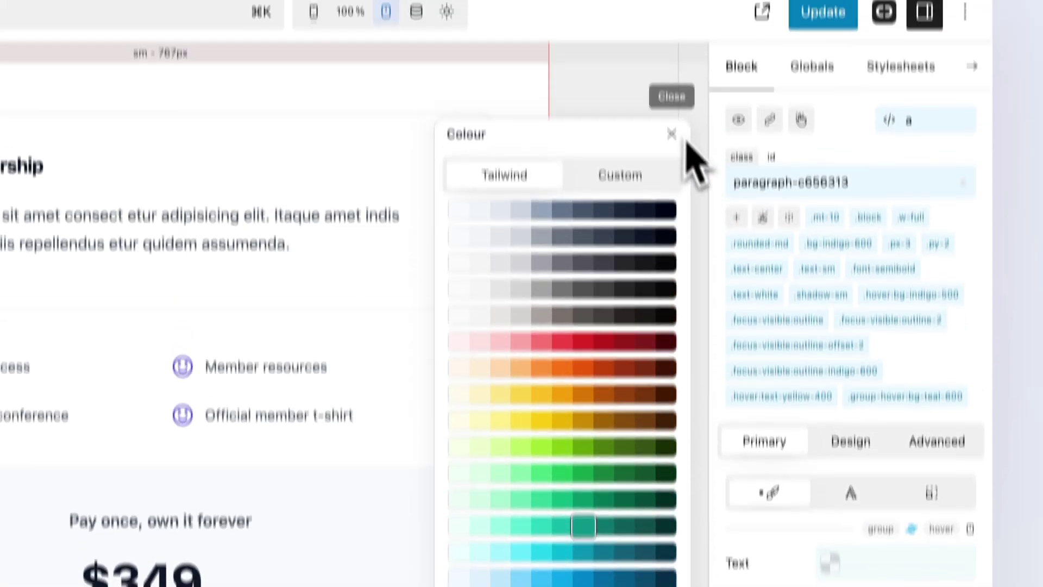
{"action": "left_click", "coordinate": [673, 135]}
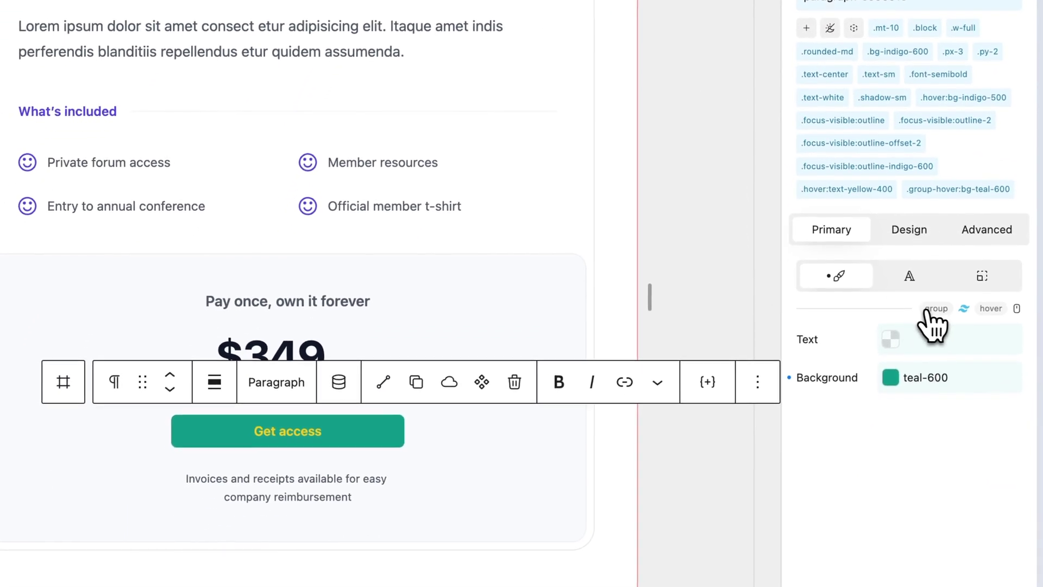
{"action": "left_click", "coordinate": [927, 309]}
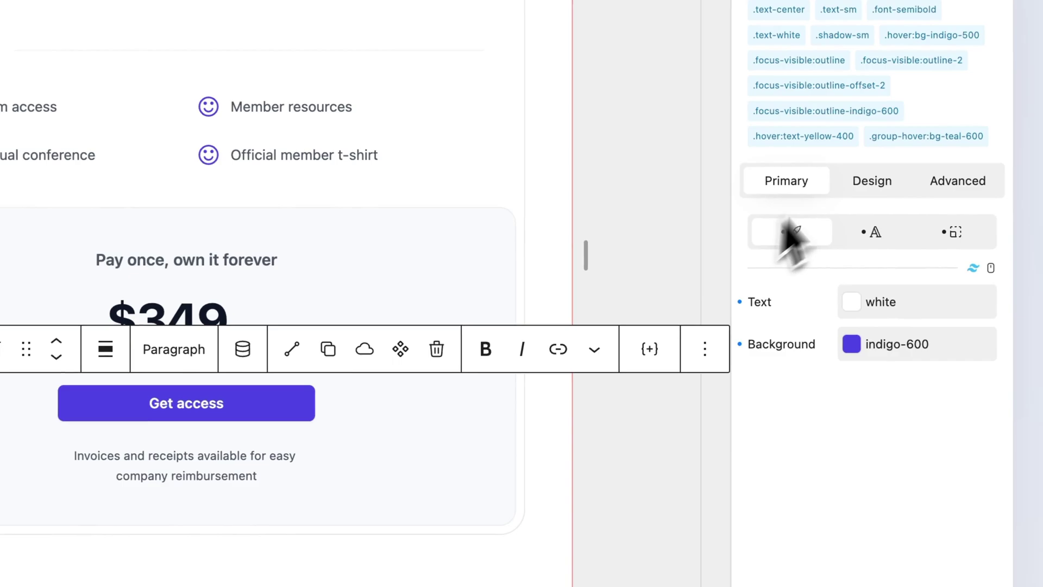
Set the button's group-hover text size to xl, then return to normal-state styles.
{"action": "left_click", "coordinate": [879, 142]}
{"action": "left_click", "coordinate": [805, 235]}
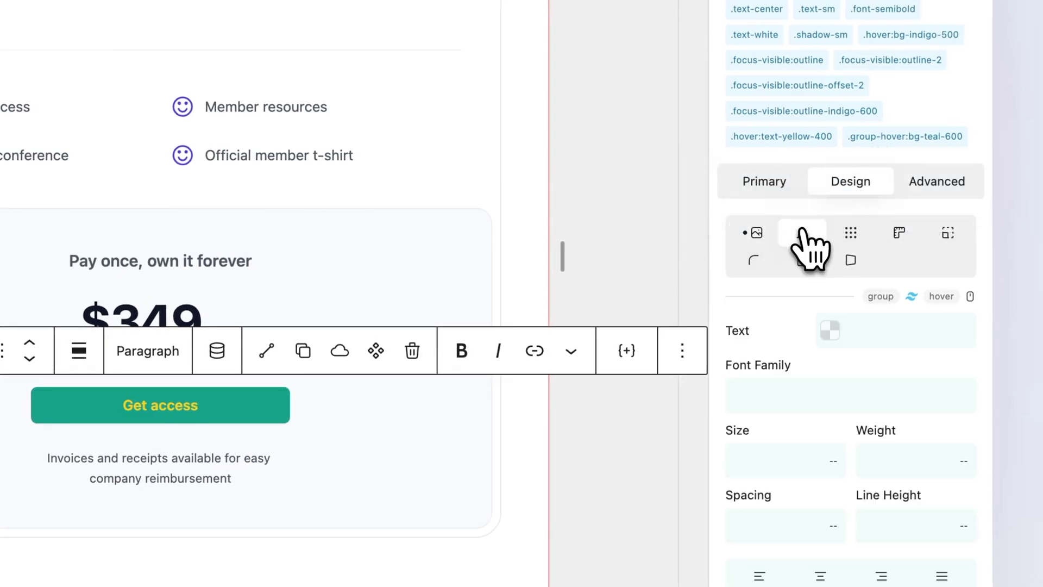
{"action": "left_click", "coordinate": [787, 405]}
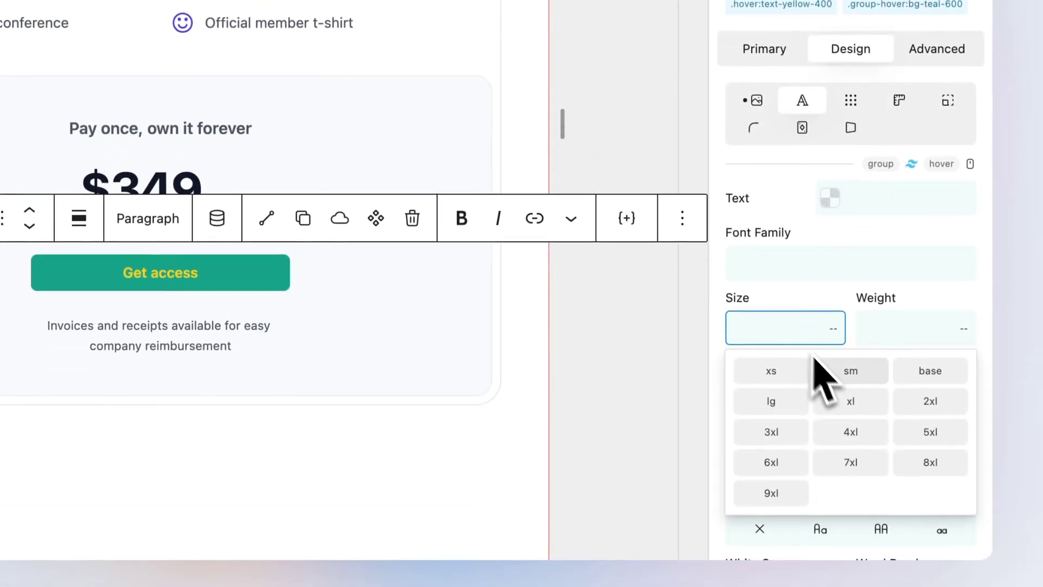
{"action": "left_click", "coordinate": [848, 476]}
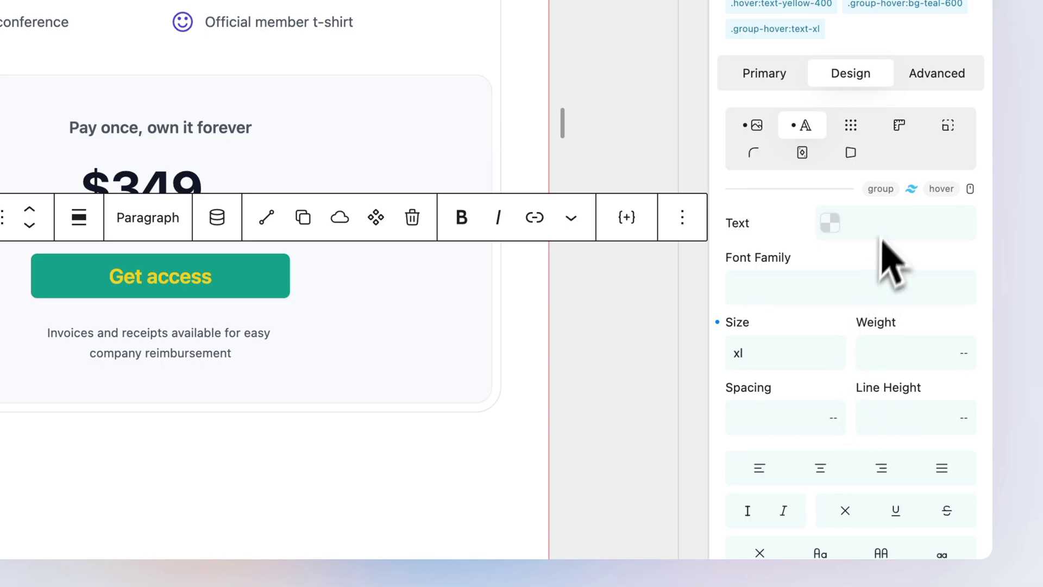
{"action": "left_click", "coordinate": [884, 191]}
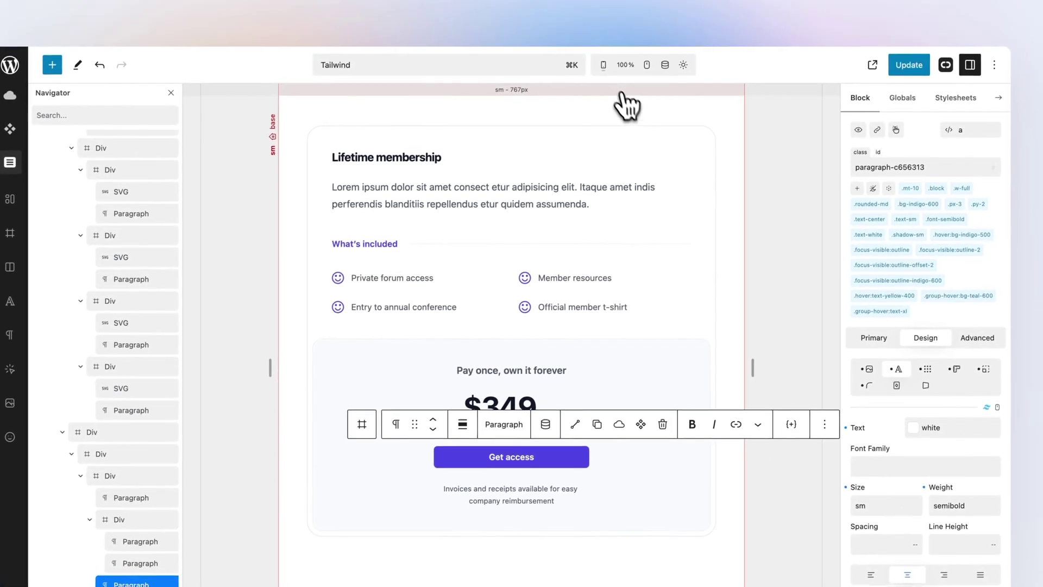
{"action": "left_click", "coordinate": [604, 64]}
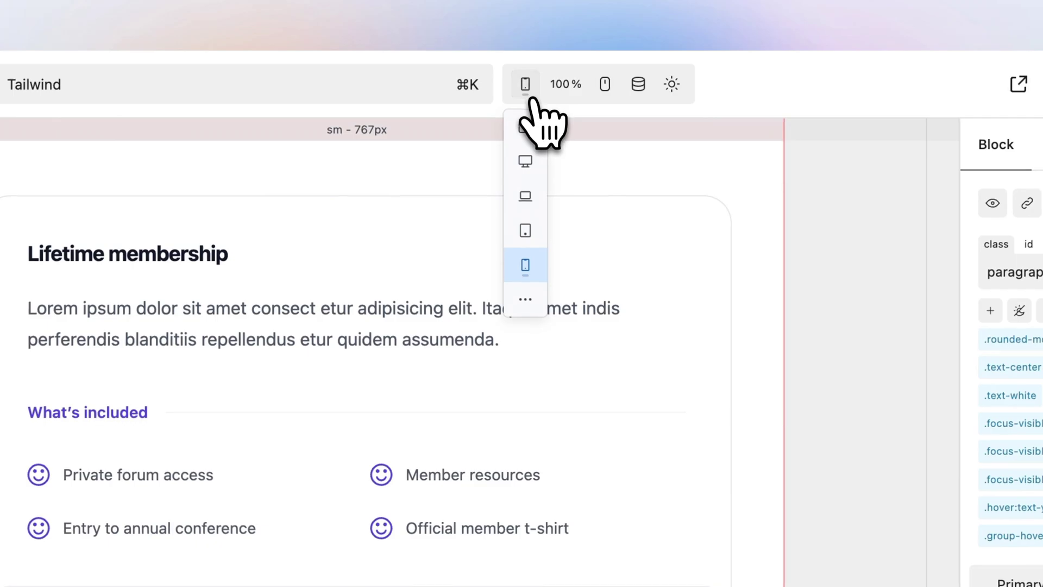
{"action": "left_click", "coordinate": [520, 301]}
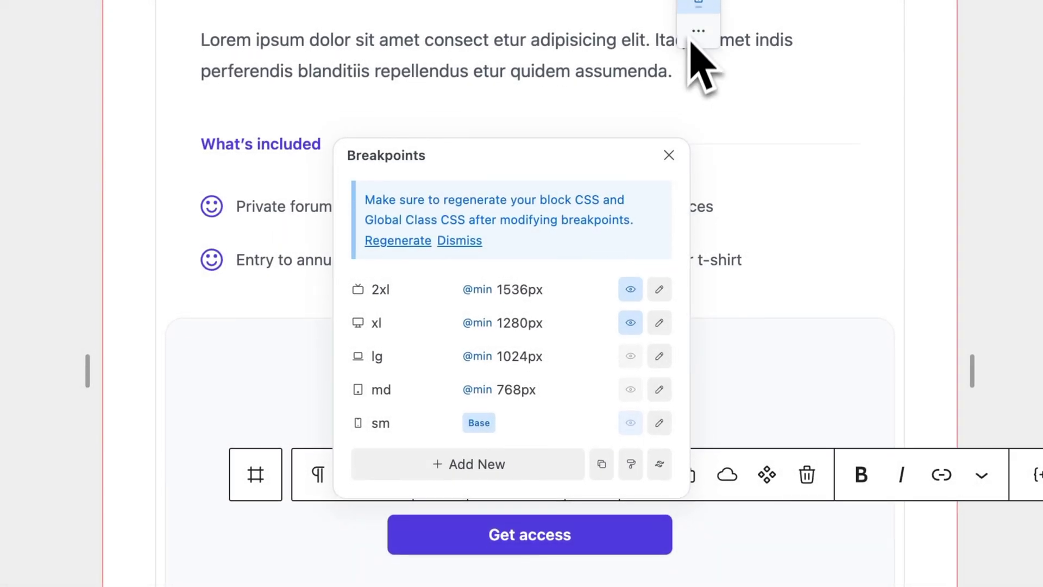
{"action": "left_click", "coordinate": [668, 157]}
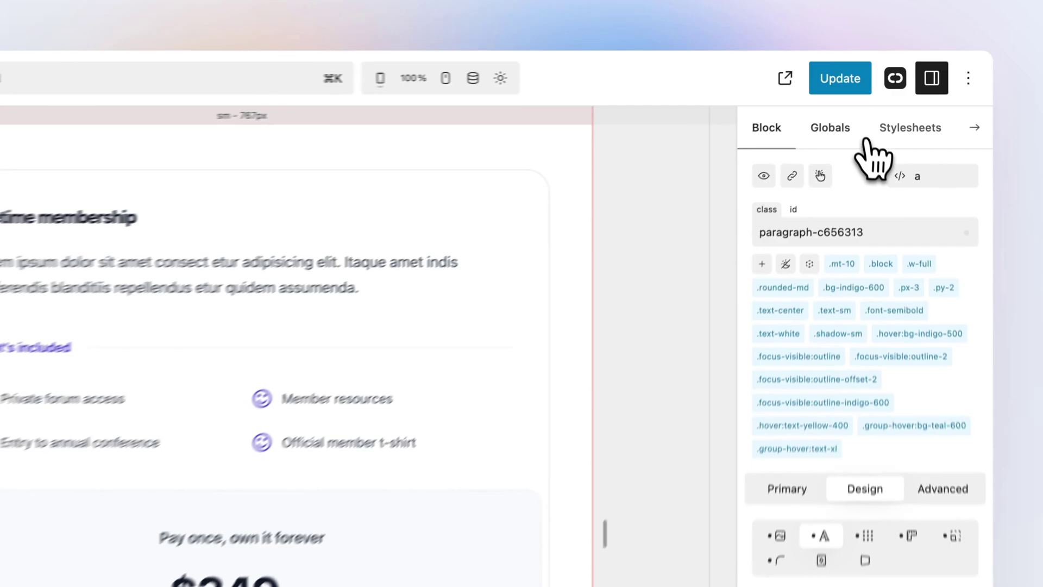
Add a new blue global colour and turn on its palette to generate blue shades.
{"action": "left_click", "coordinate": [889, 106]}
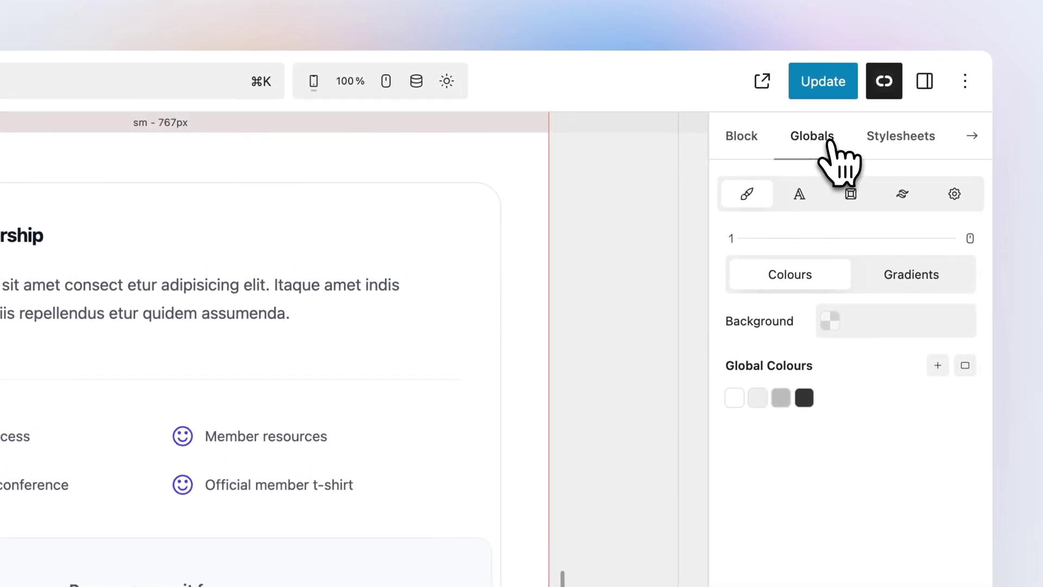
{"action": "left_click", "coordinate": [938, 365]}
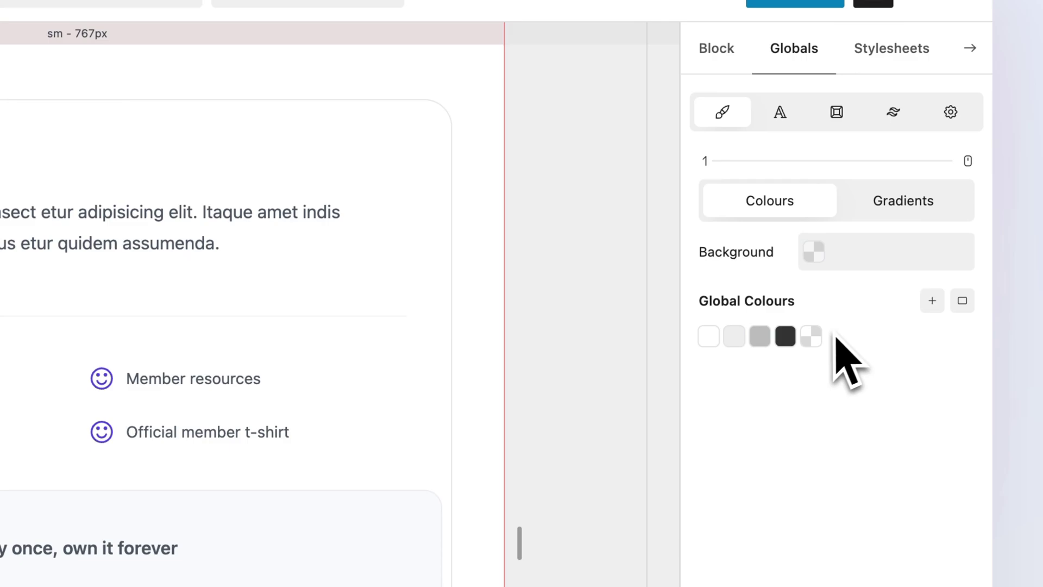
{"action": "left_click", "coordinate": [812, 336]}
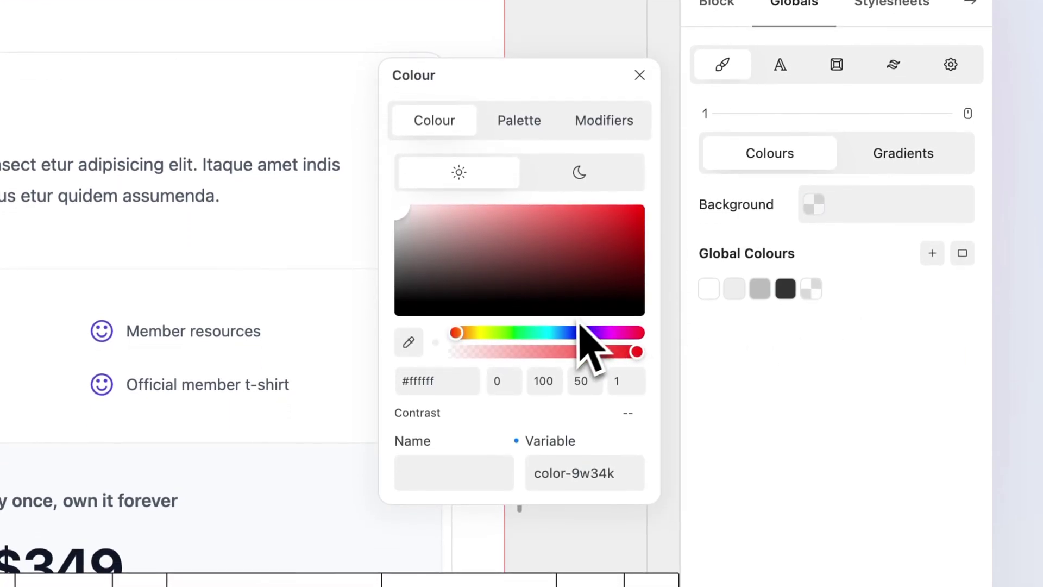
{"action": "left_click", "coordinate": [563, 367]}
{"action": "left_click", "coordinate": [531, 131]}
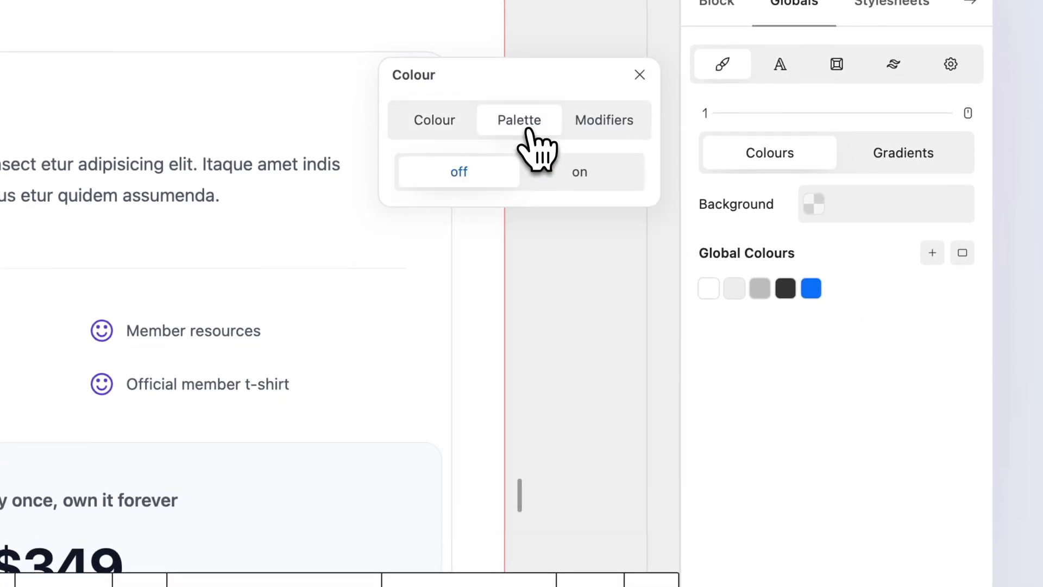
{"action": "left_click", "coordinate": [566, 173]}
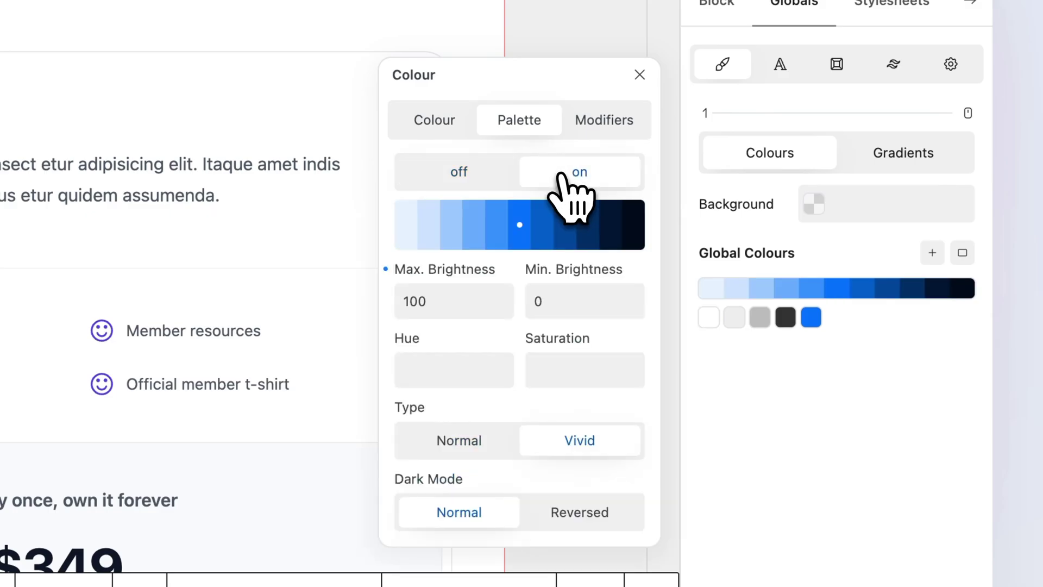
Set the Get access button's text colour to green-400.
{"action": "left_click", "coordinate": [639, 75]}
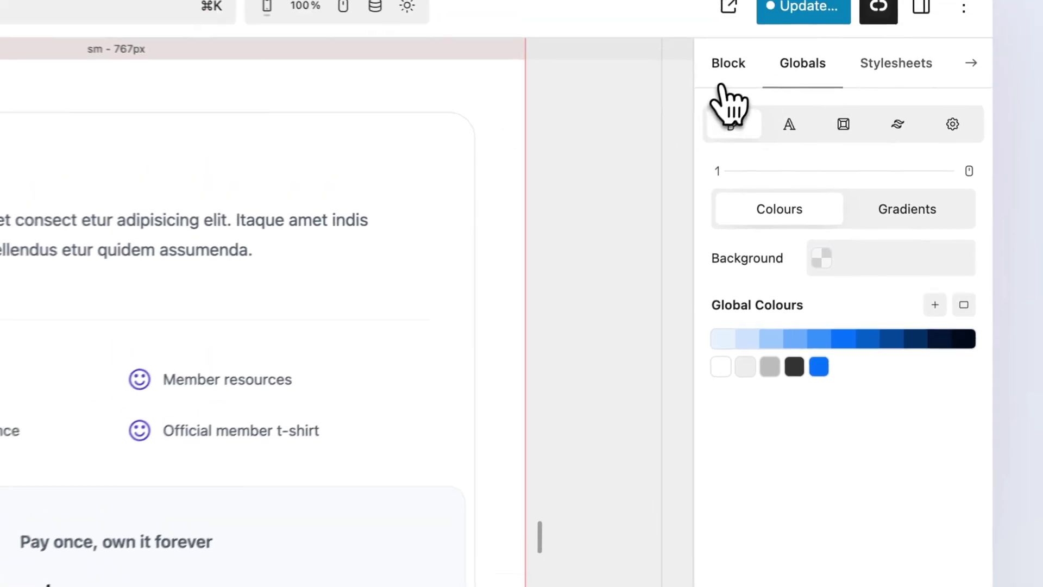
{"action": "left_click", "coordinate": [717, 2]}
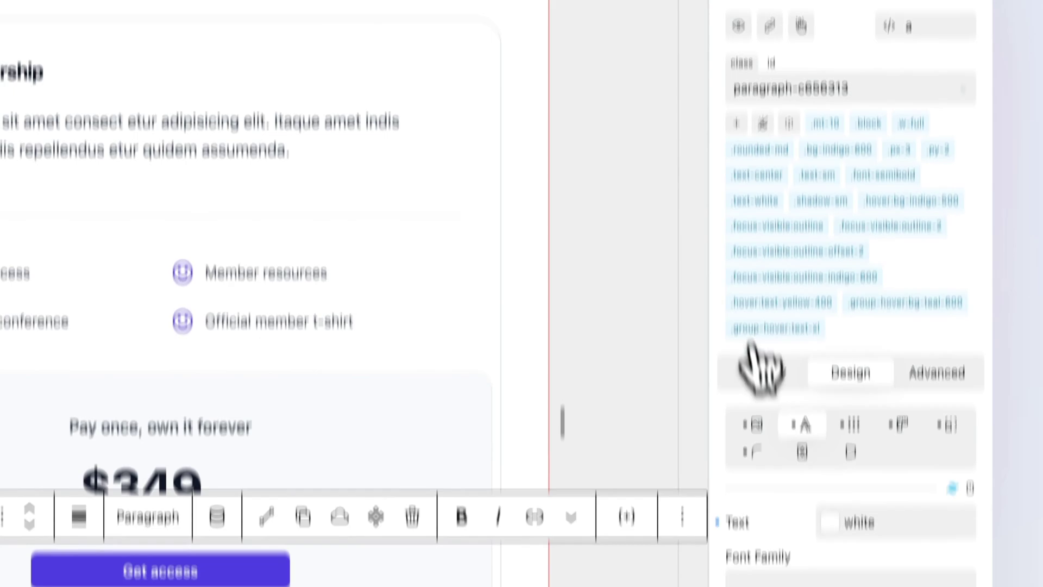
{"action": "left_click", "coordinate": [810, 413]}
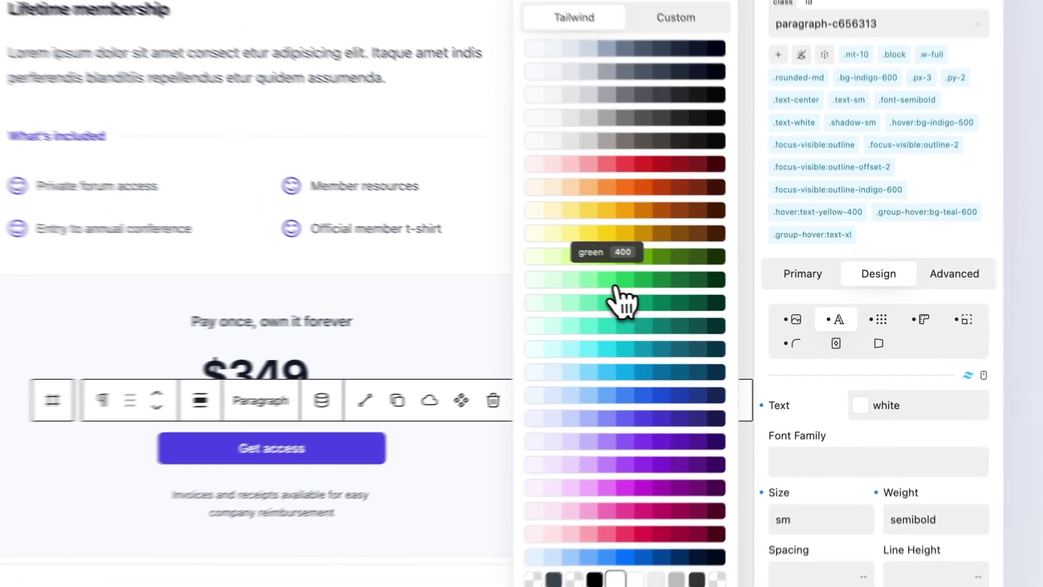
{"action": "left_click", "coordinate": [614, 282]}
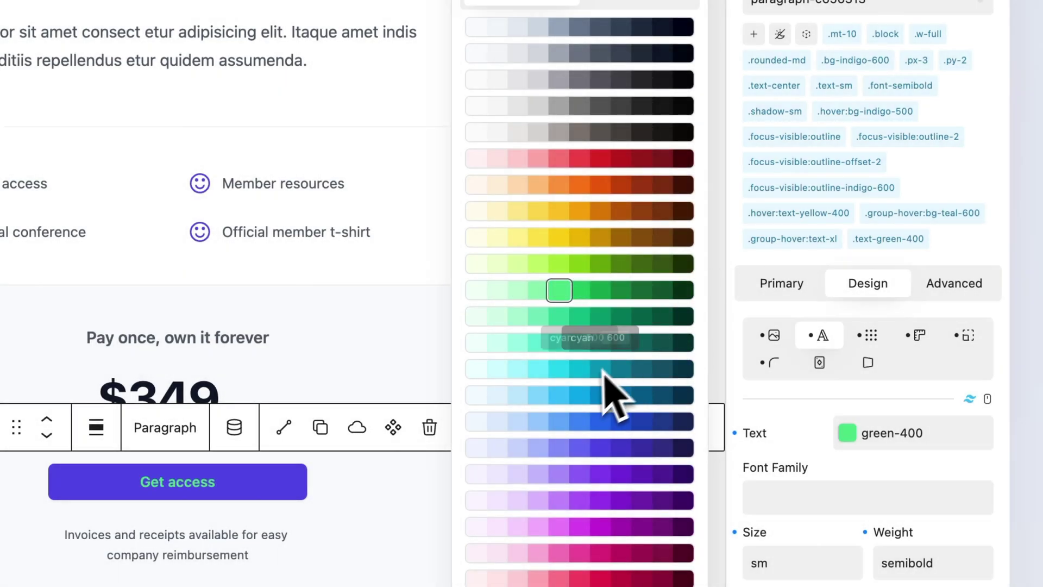
{"action": "mouse_move", "coordinate": [581, 405]}
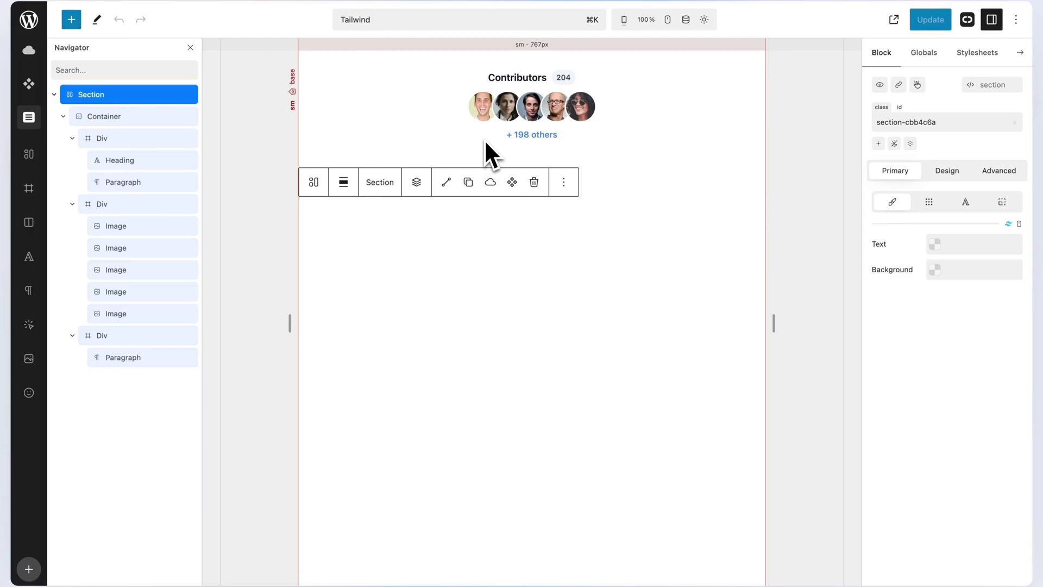
{"action": "left_click", "coordinate": [485, 111]}
{"action": "left_click", "coordinate": [510, 111]}
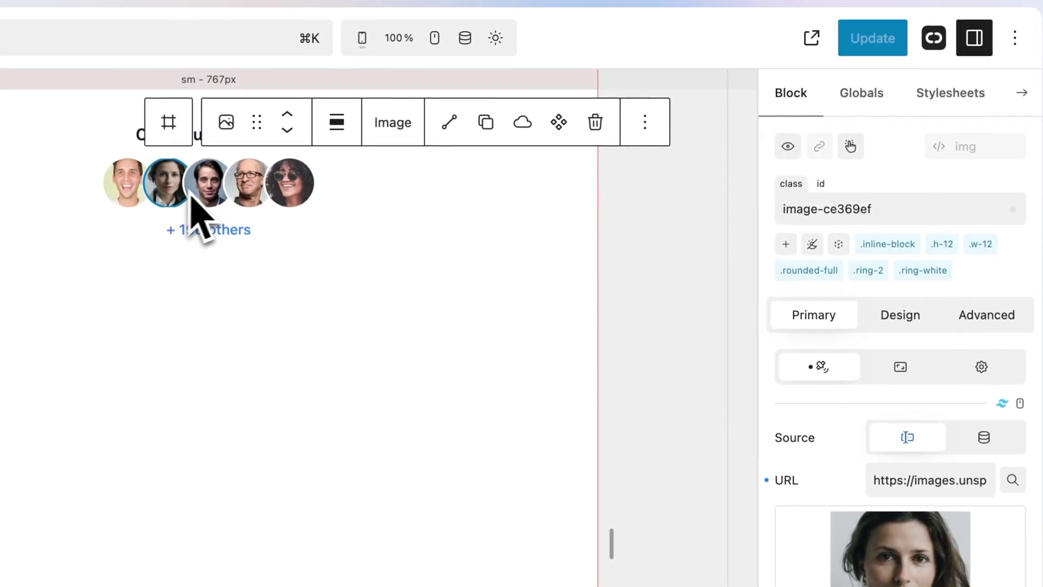
{"action": "left_click", "coordinate": [210, 193]}
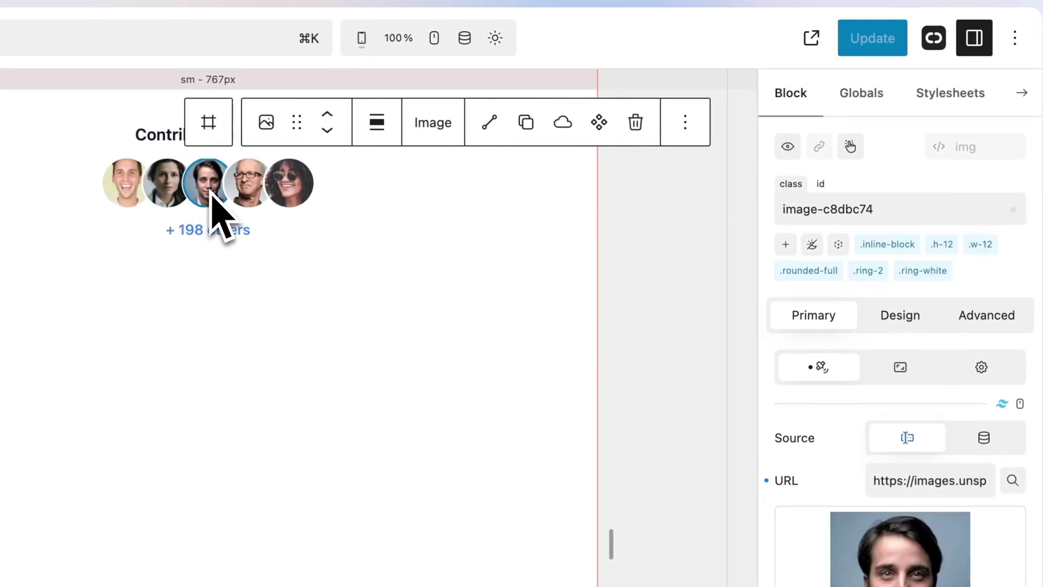
{"action": "left_click", "coordinate": [245, 197]}
{"action": "left_click", "coordinate": [283, 193]}
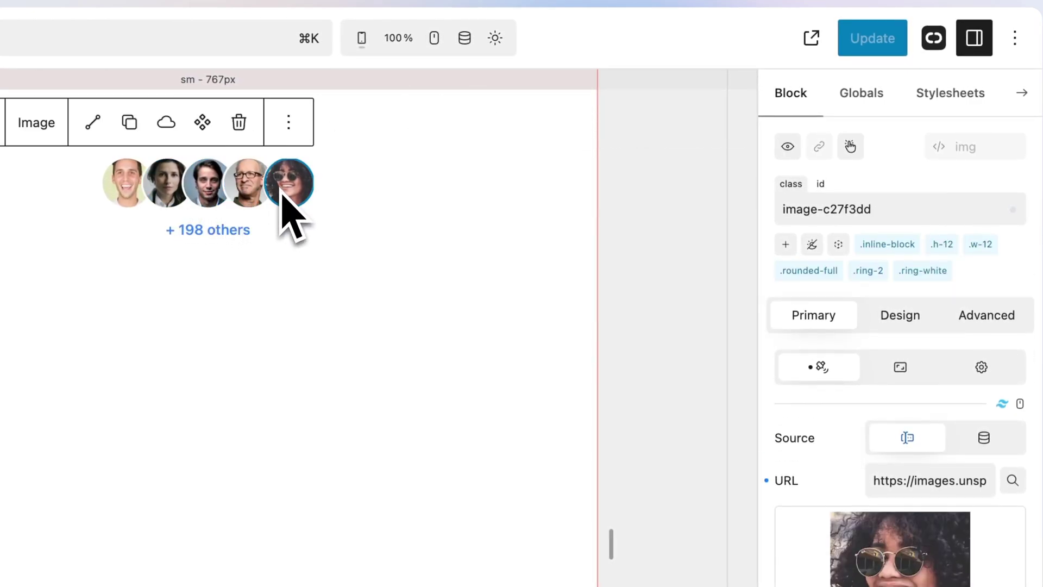
{"action": "left_click", "coordinate": [114, 187]}
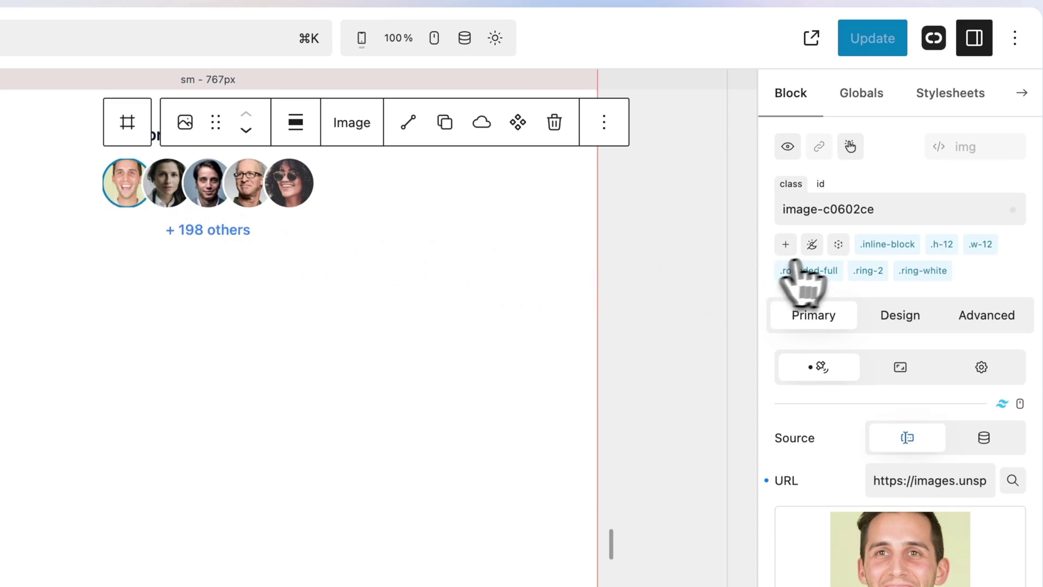
Convert the avatar's classes to a shell, including all six classes, and start naming it Avatar.
{"action": "left_click", "coordinate": [838, 244]}
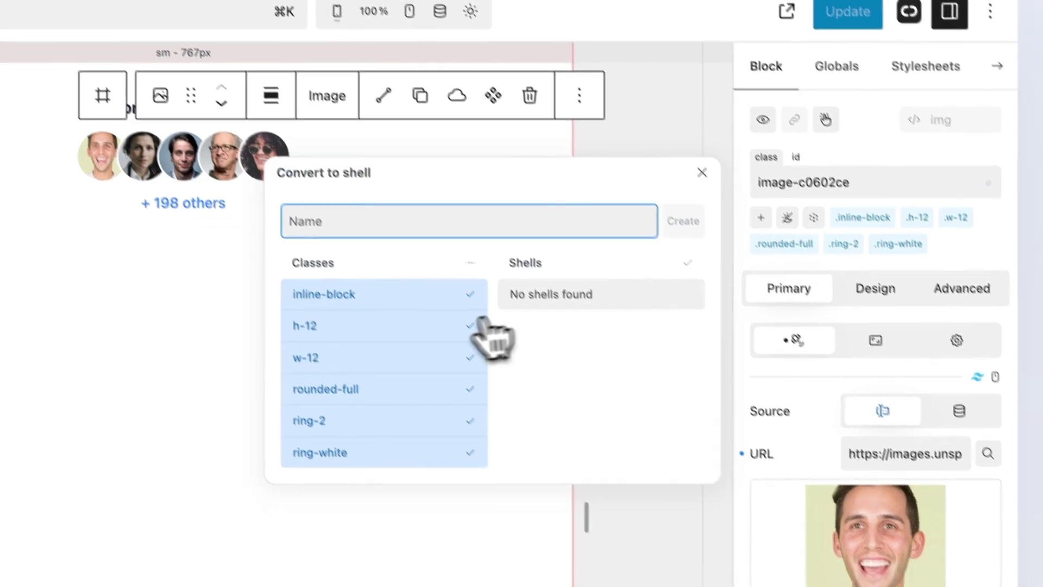
{"action": "left_click", "coordinate": [467, 353]}
{"action": "left_click", "coordinate": [403, 363]}
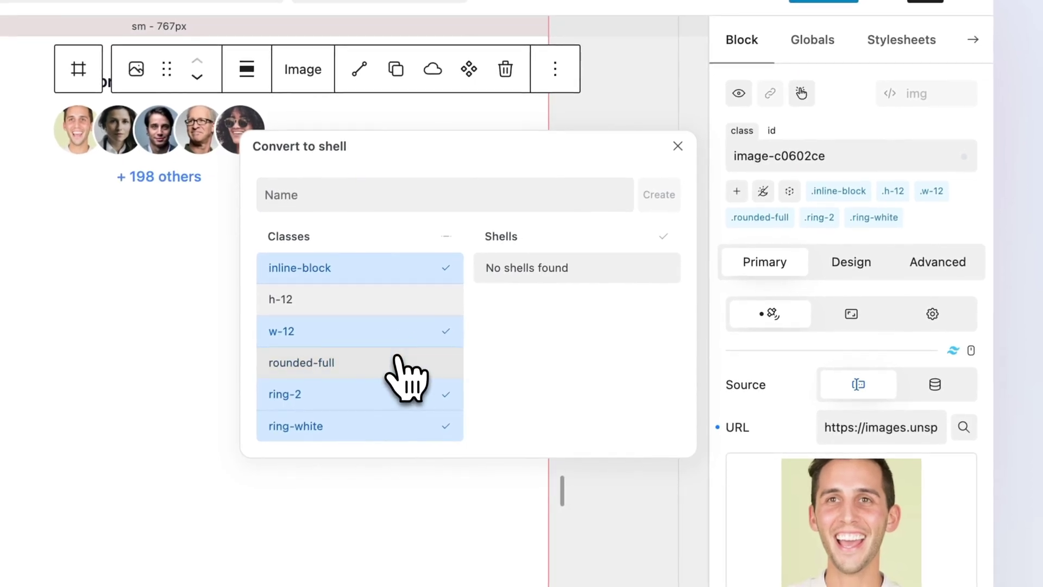
{"action": "left_click", "coordinate": [402, 395]}
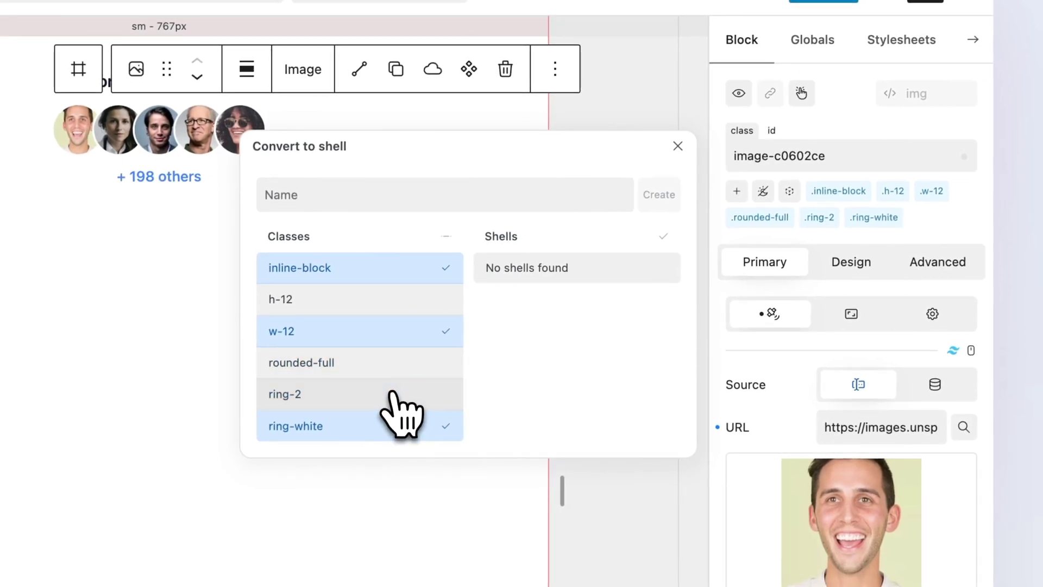
{"action": "left_click", "coordinate": [445, 239]}
{"action": "left_click", "coordinate": [445, 239]}
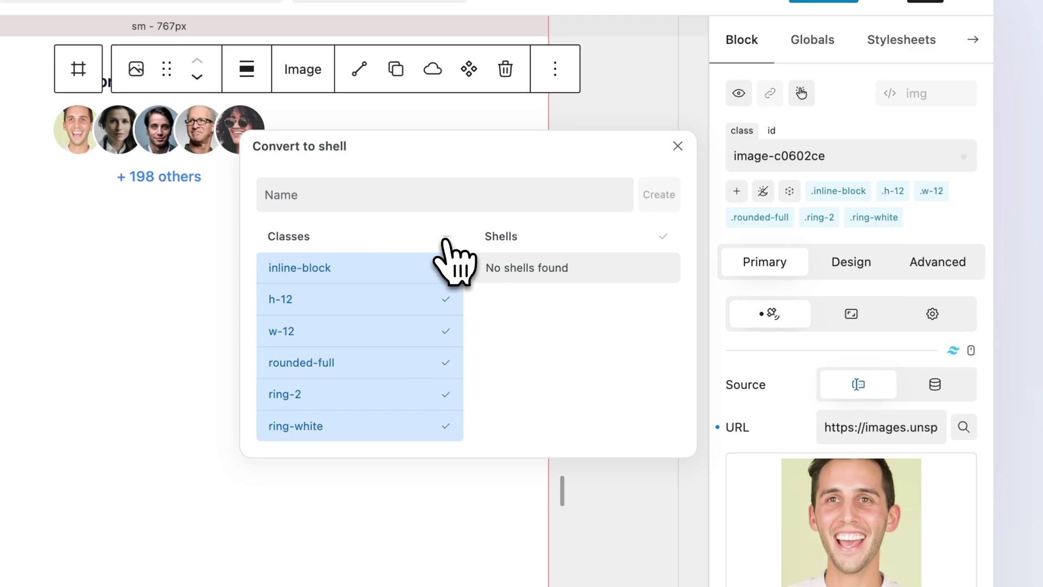
{"action": "left_click", "coordinate": [426, 200]}
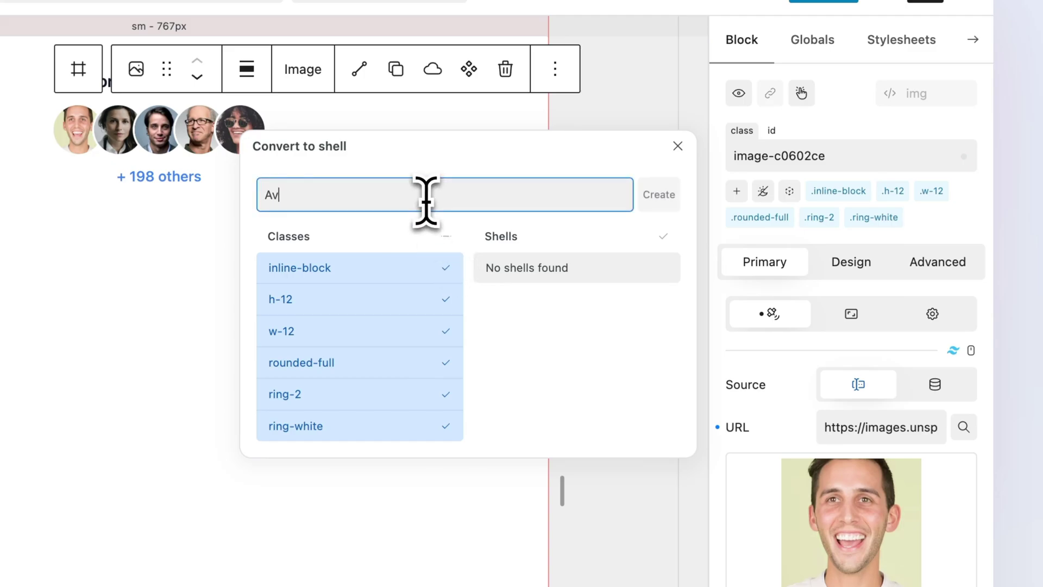
Create the Avatar shell, then try opacity 35 on it and clear it again.
{"action": "left_click", "coordinate": [654, 196]}
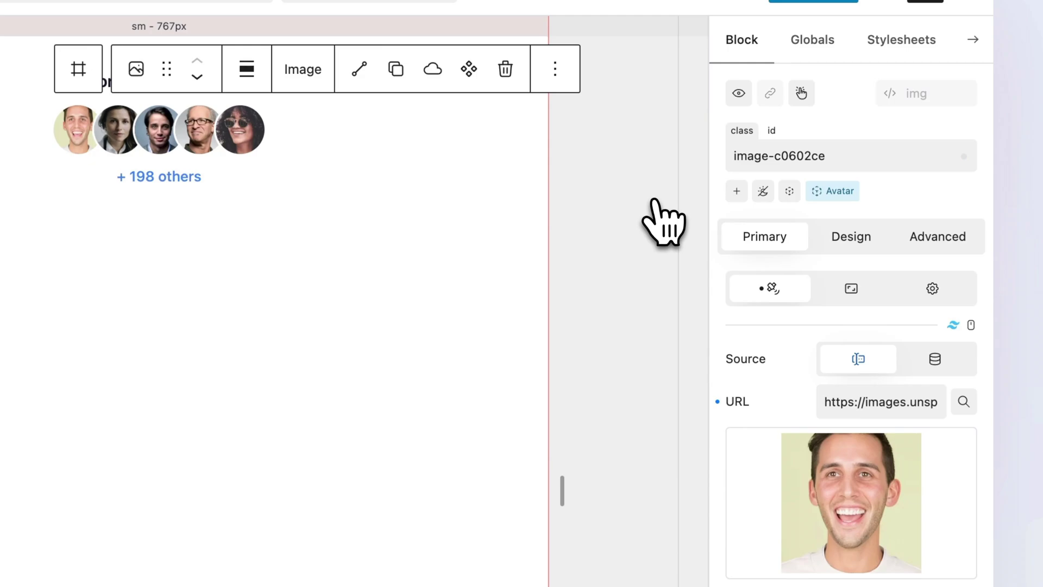
{"action": "mouse_move", "coordinate": [835, 197]}
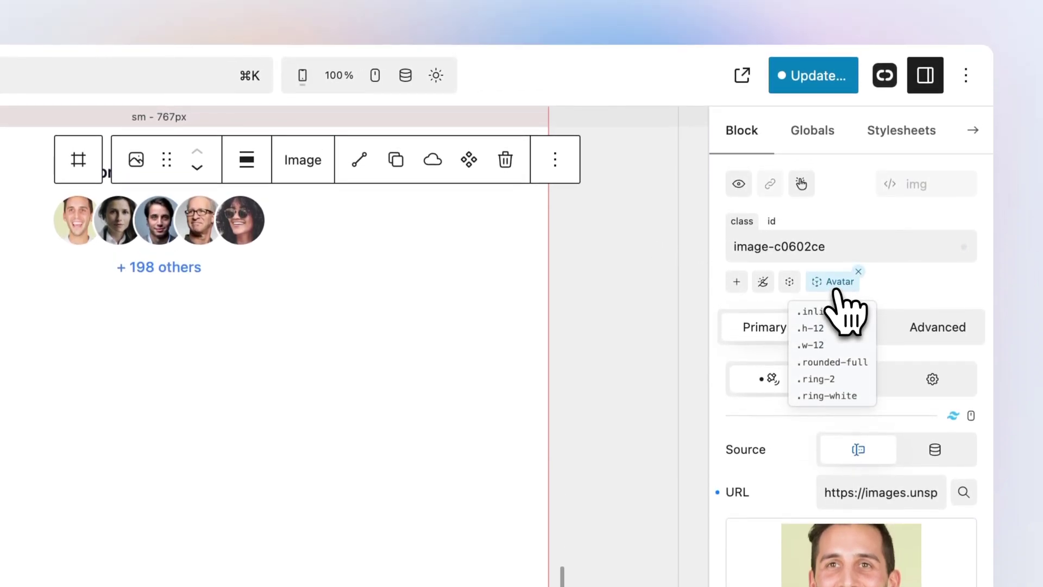
{"action": "left_click", "coordinate": [835, 288]}
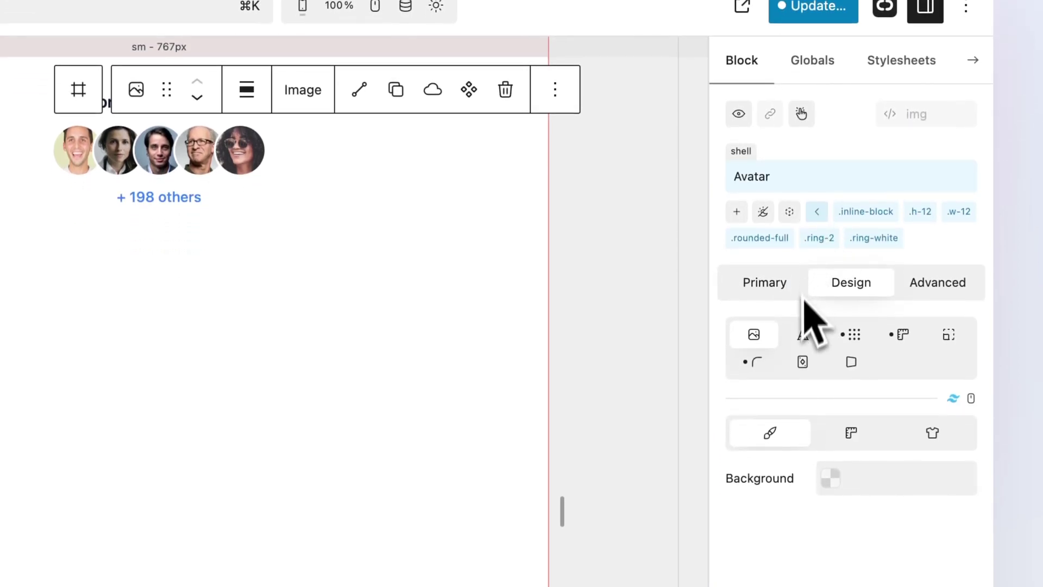
{"action": "left_click", "coordinate": [802, 368]}
{"action": "left_click", "coordinate": [861, 475]}
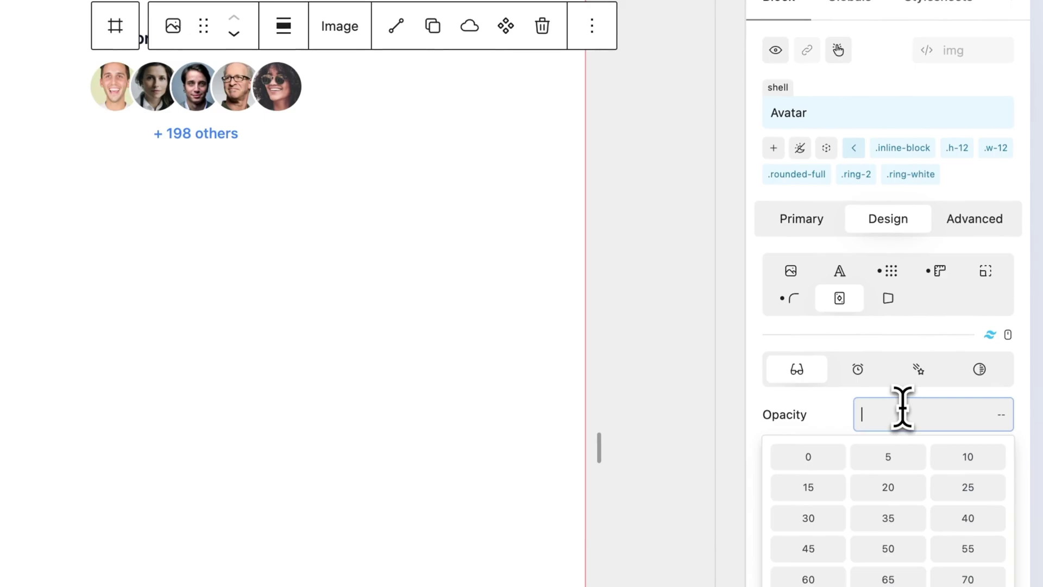
{"action": "left_click", "coordinate": [890, 517]}
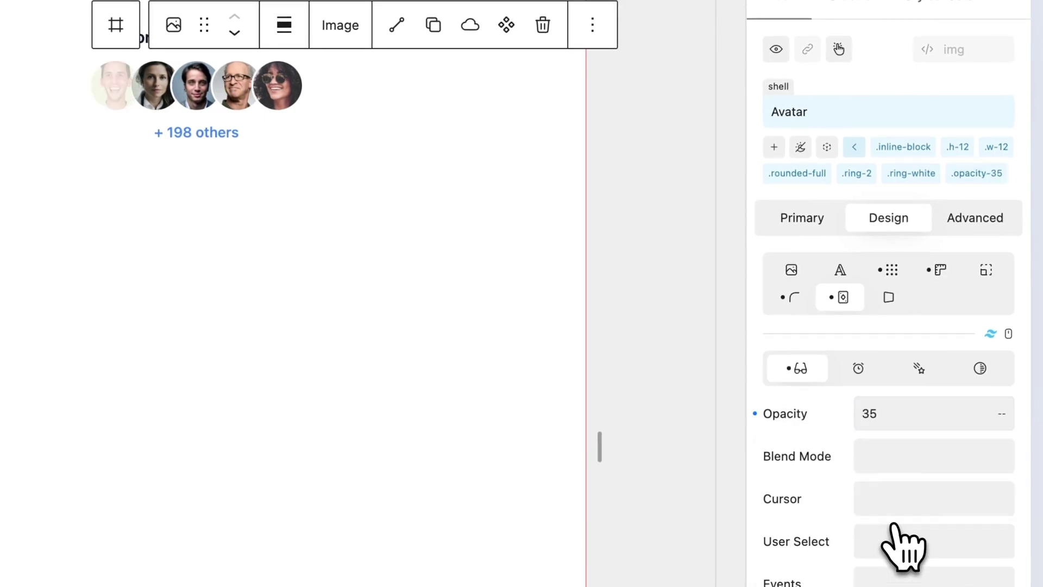
{"action": "left_click", "coordinate": [759, 398]}
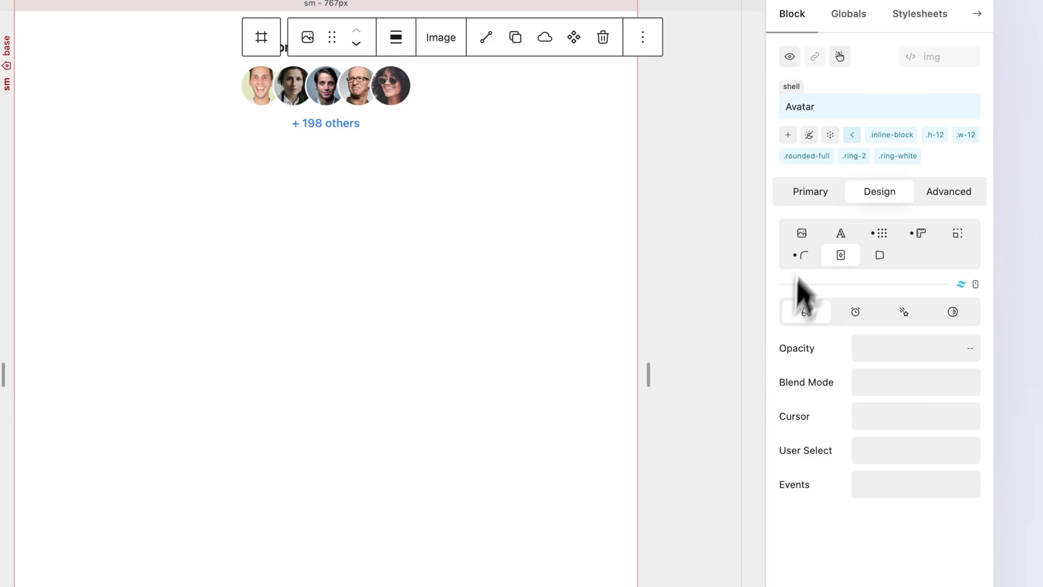
Keep the shell name as Avatar and collapse back to the image's class view.
{"action": "left_click", "coordinate": [841, 106]}
{"action": "type", "text": "-1"}
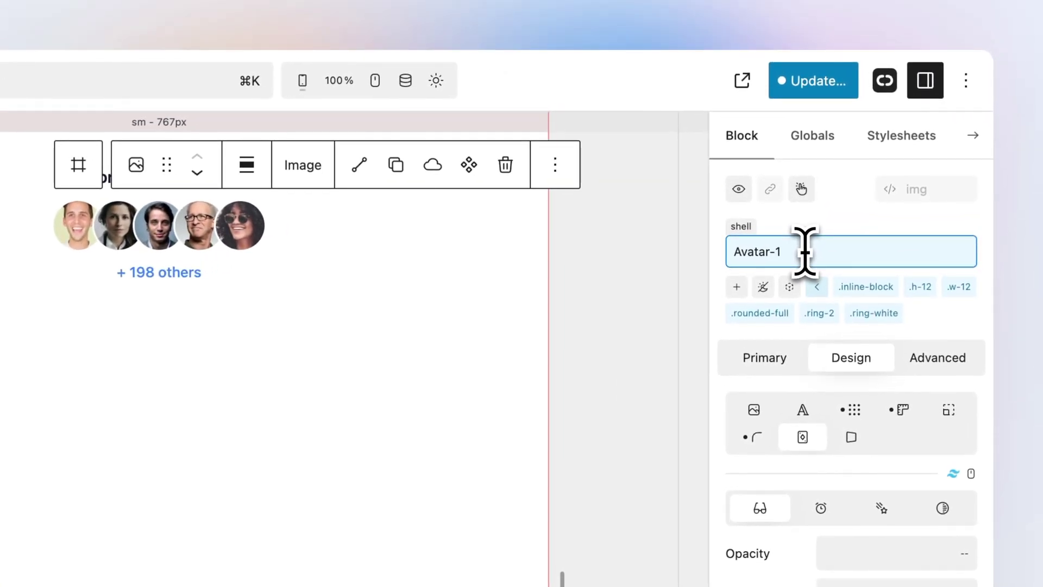
{"action": "left_click", "coordinate": [775, 348]}
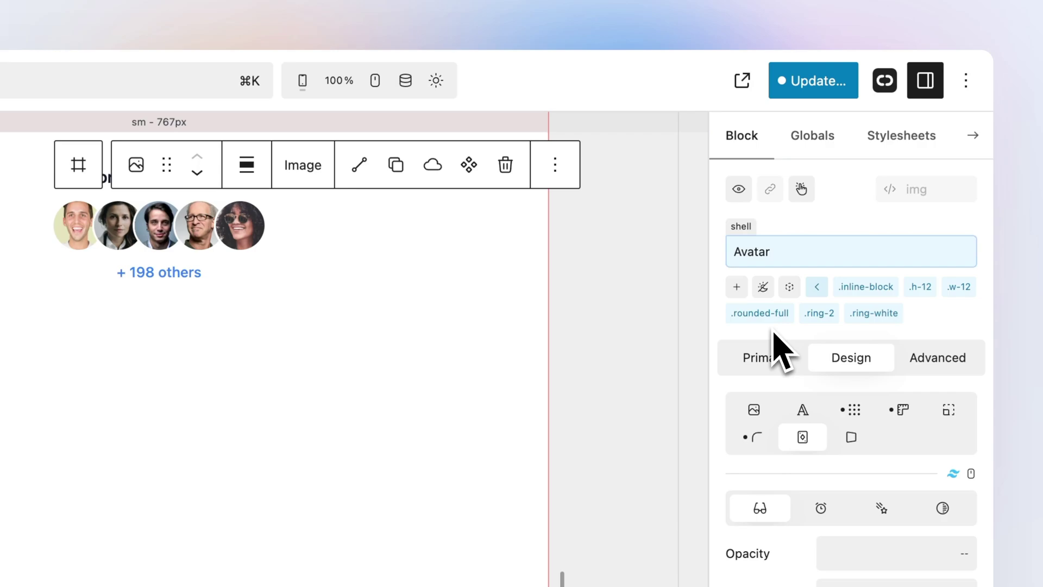
{"action": "left_click", "coordinate": [815, 291]}
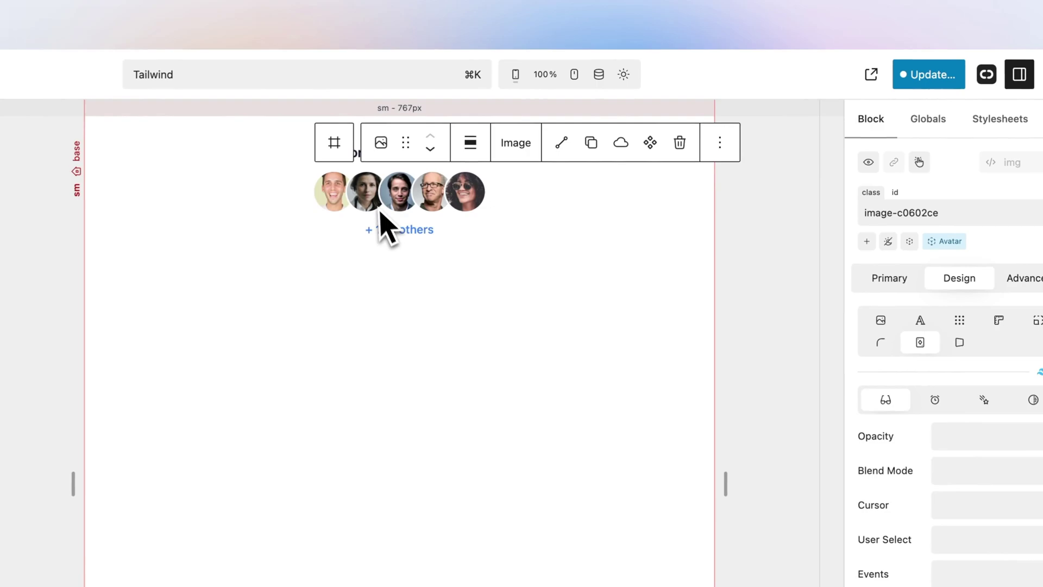
Replace the second and third avatars' utility classes with the Avatar shell.
{"action": "left_click", "coordinate": [121, 232]}
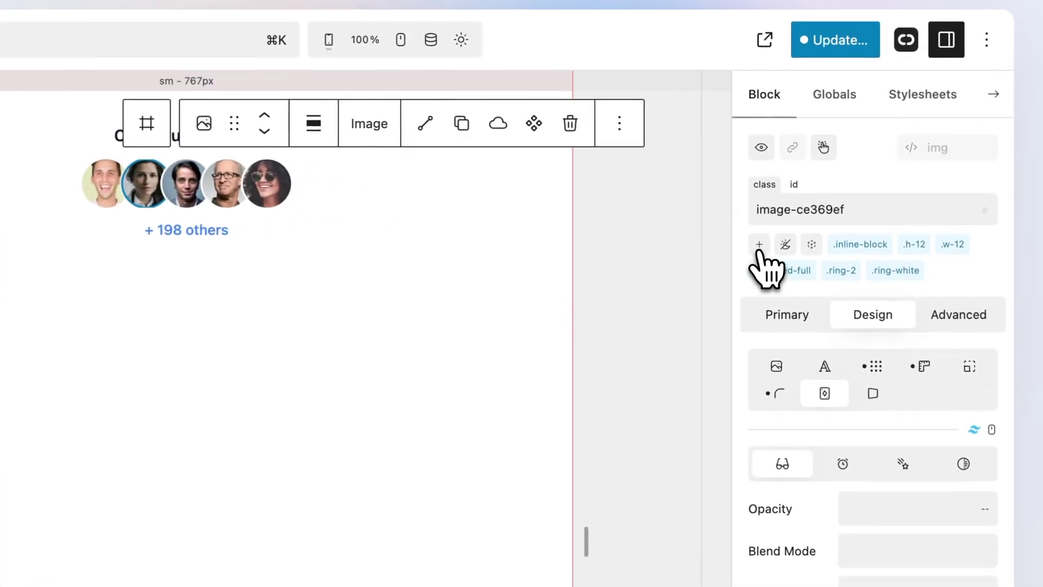
{"action": "right_click", "coordinate": [875, 245]}
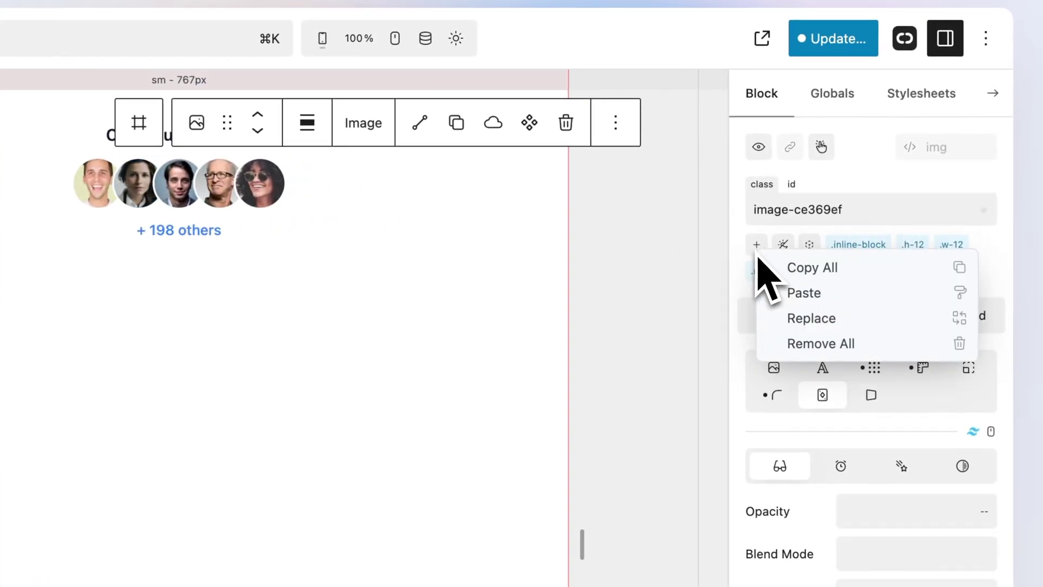
{"action": "left_click", "coordinate": [783, 343]}
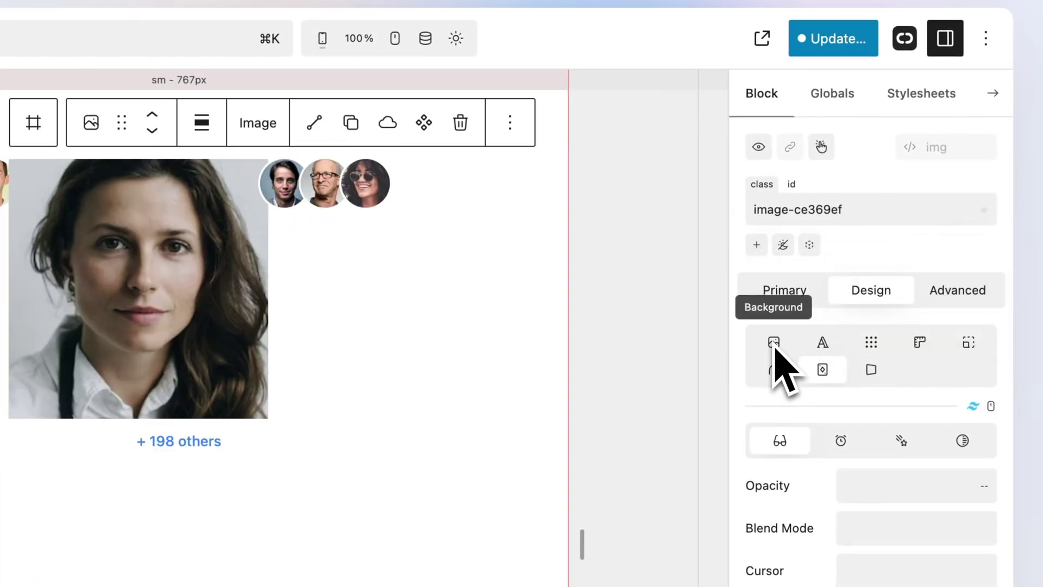
{"action": "left_click", "coordinate": [757, 245]}
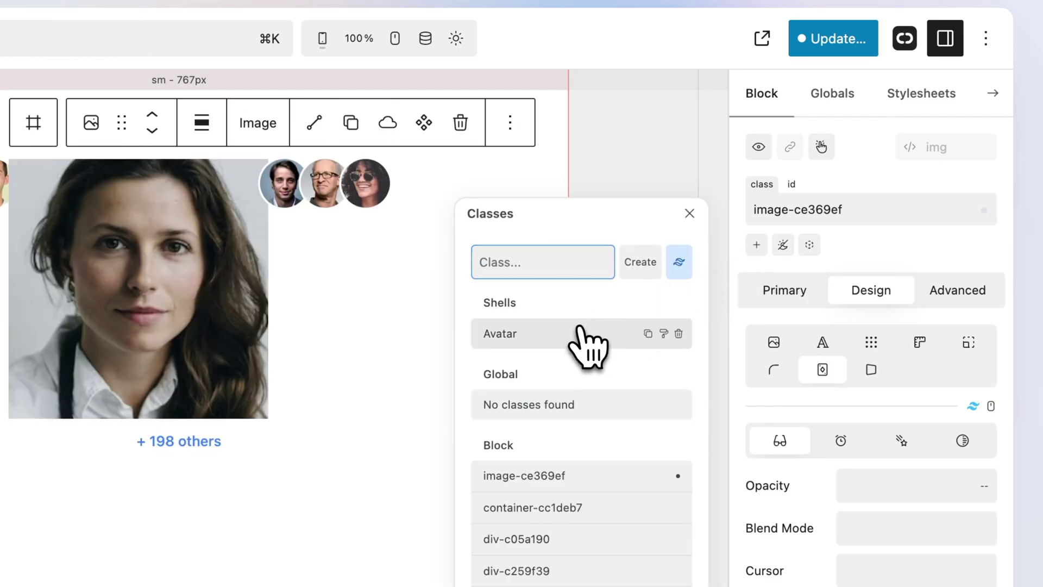
{"action": "left_click", "coordinate": [580, 332]}
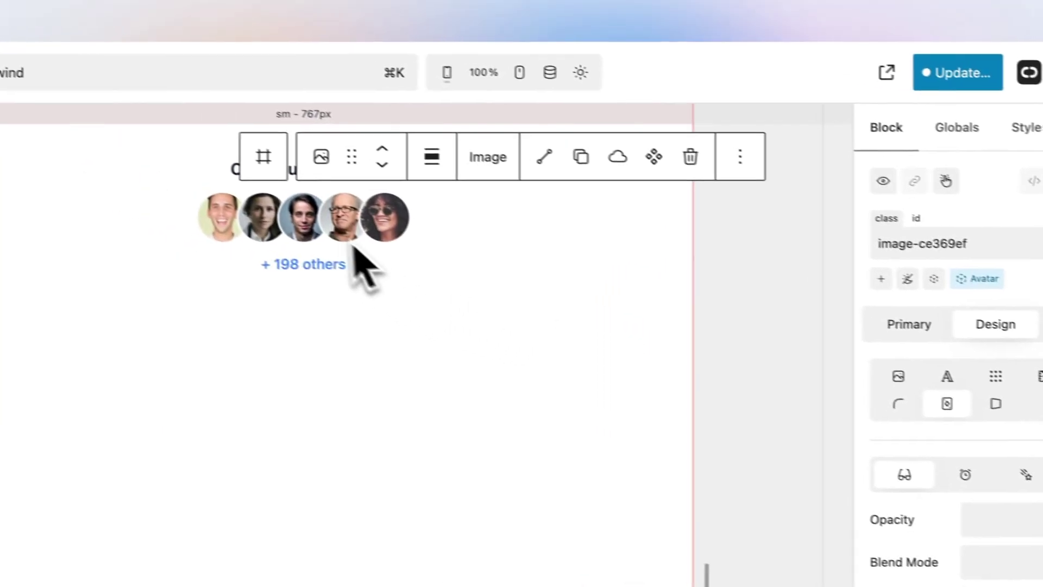
{"action": "left_click", "coordinate": [183, 187]}
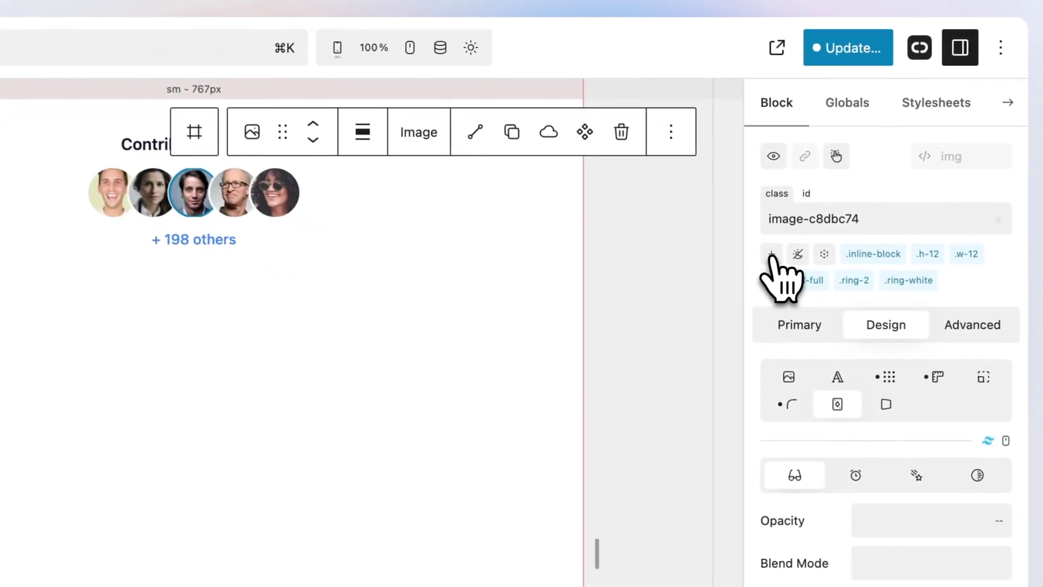
{"action": "right_click", "coordinate": [771, 255]}
{"action": "left_click", "coordinate": [774, 347]}
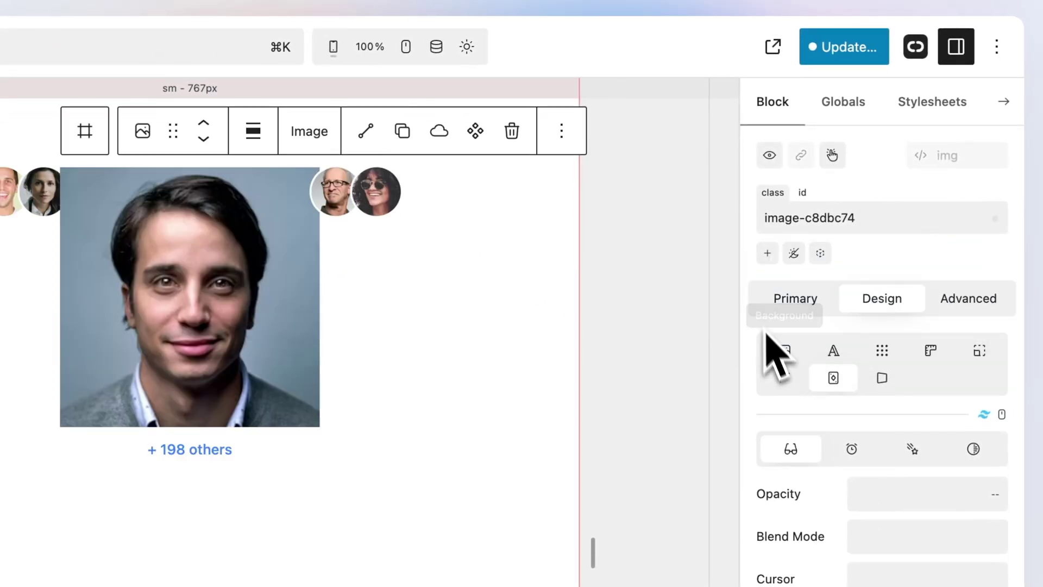
{"action": "left_click", "coordinate": [768, 253]}
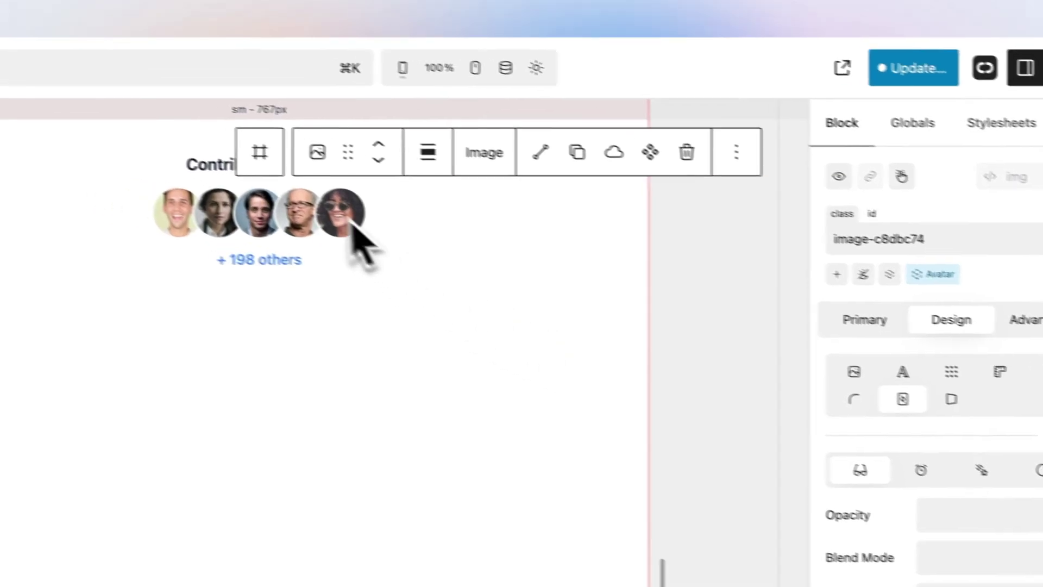
Replace the fourth and fifth avatars' utility classes with the Avatar shell.
{"action": "left_click", "coordinate": [231, 187]}
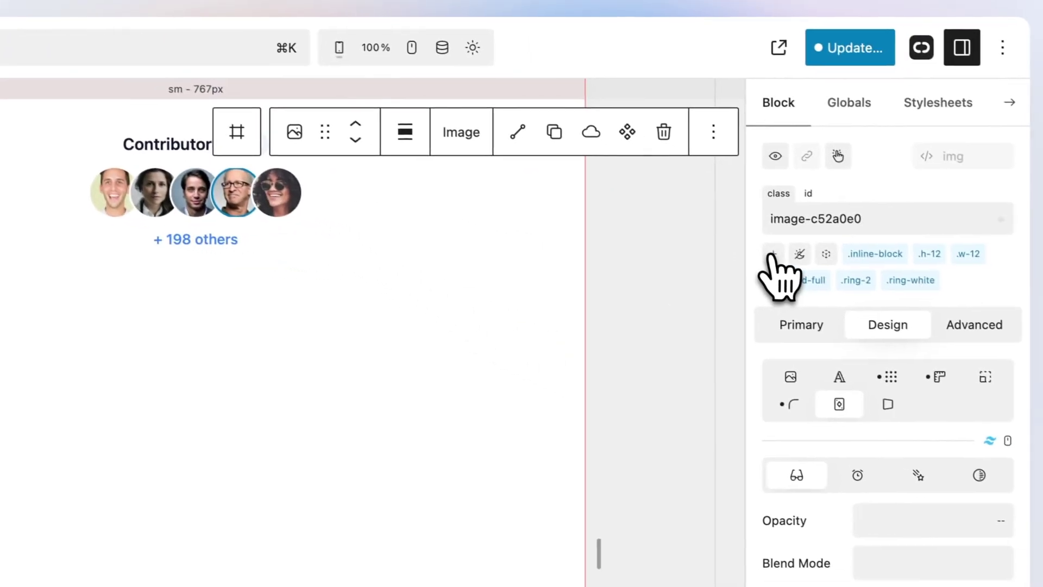
{"action": "right_click", "coordinate": [846, 276]}
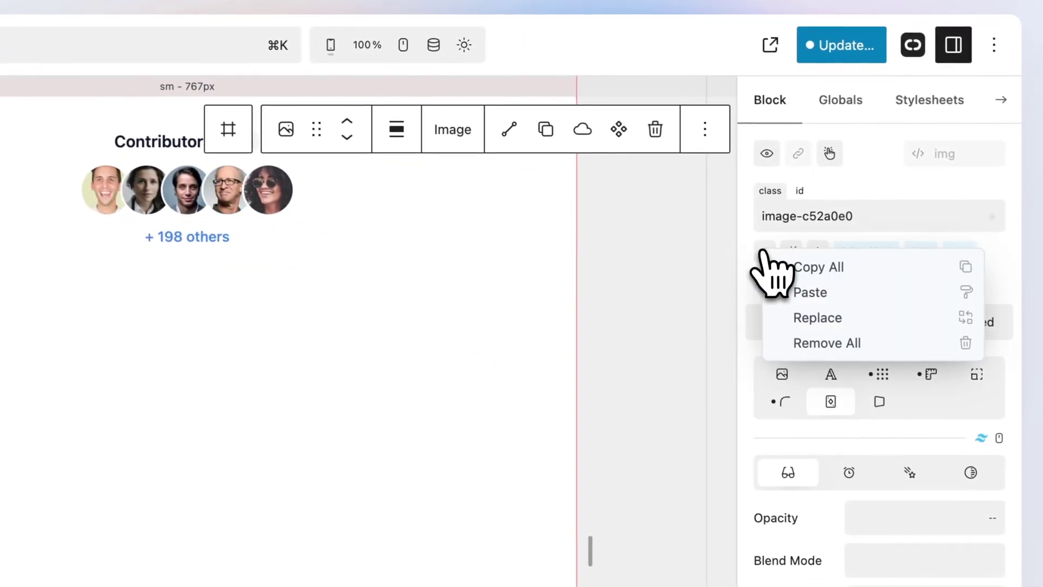
{"action": "left_click", "coordinate": [781, 343]}
{"action": "left_click", "coordinate": [764, 251]}
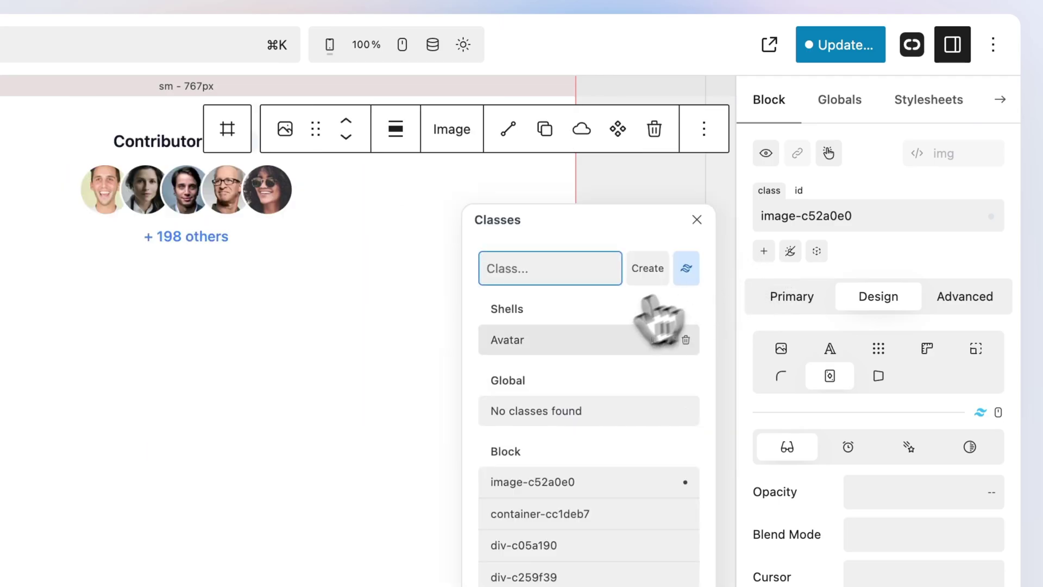
{"action": "left_click", "coordinate": [659, 334]}
{"action": "left_click", "coordinate": [272, 201]}
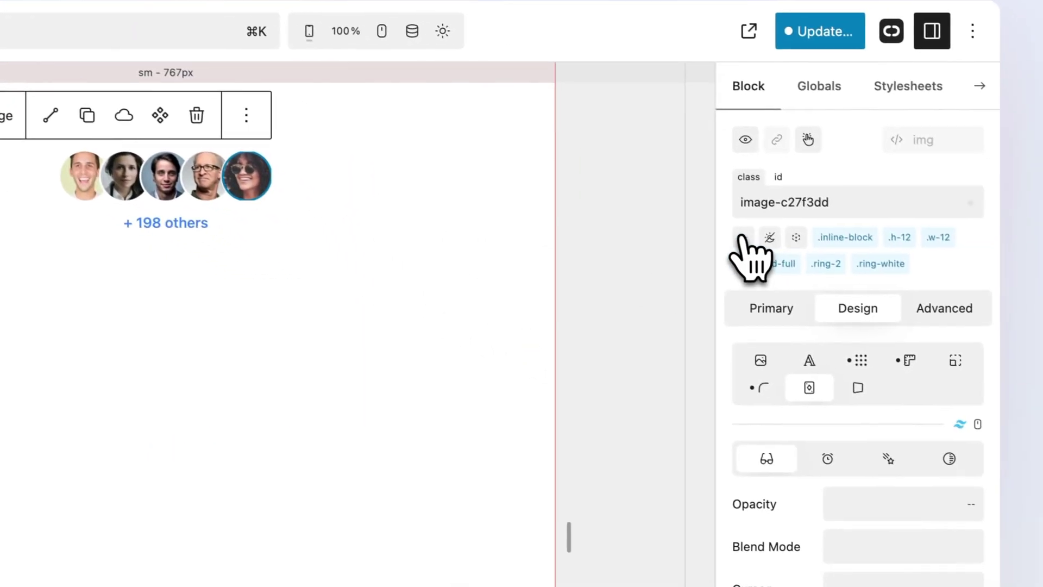
{"action": "right_click", "coordinate": [803, 284]}
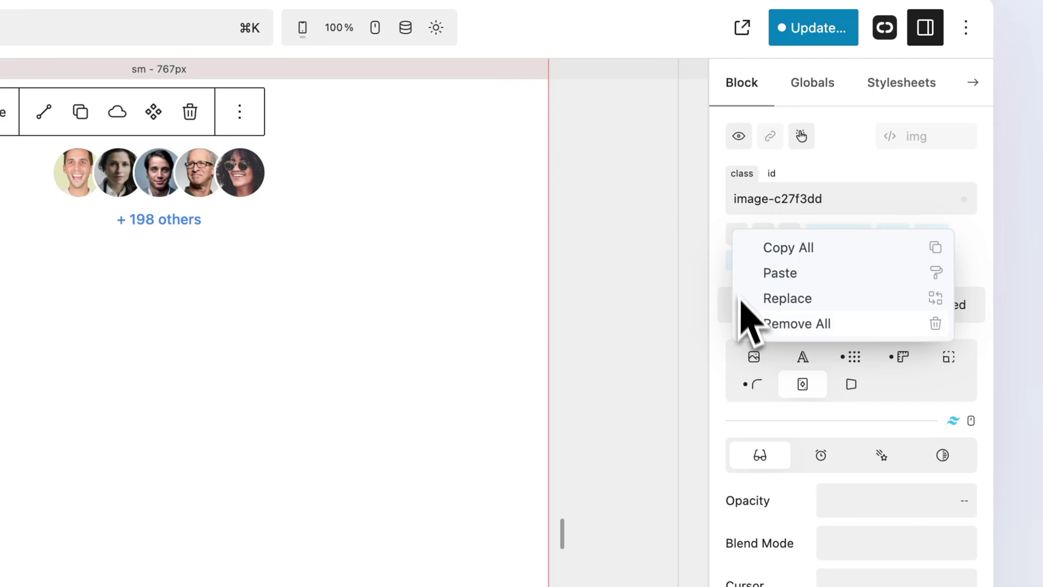
{"action": "left_click", "coordinate": [747, 325]}
{"action": "left_click", "coordinate": [736, 235]}
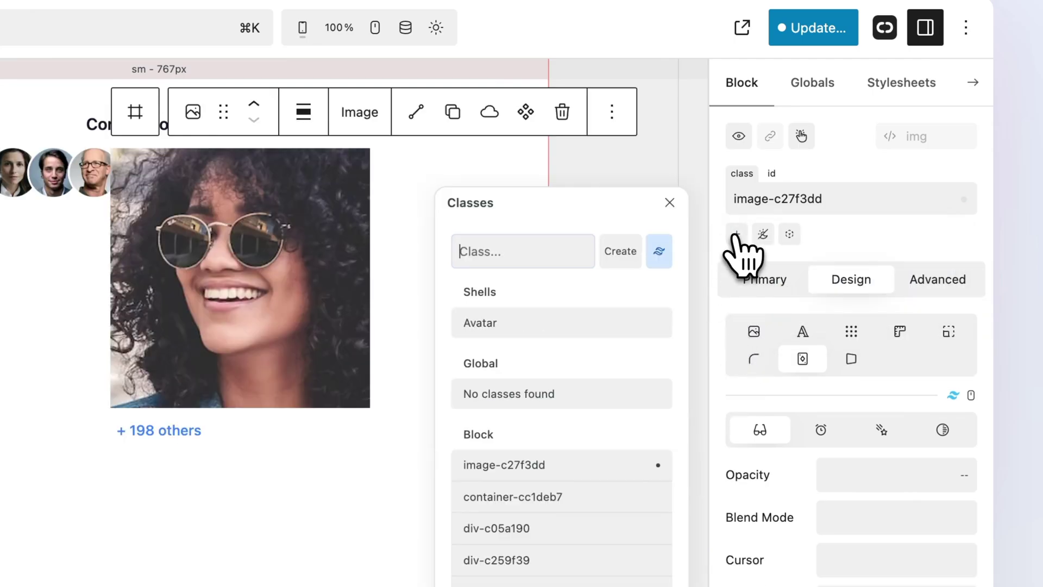
{"action": "left_click", "coordinate": [582, 323]}
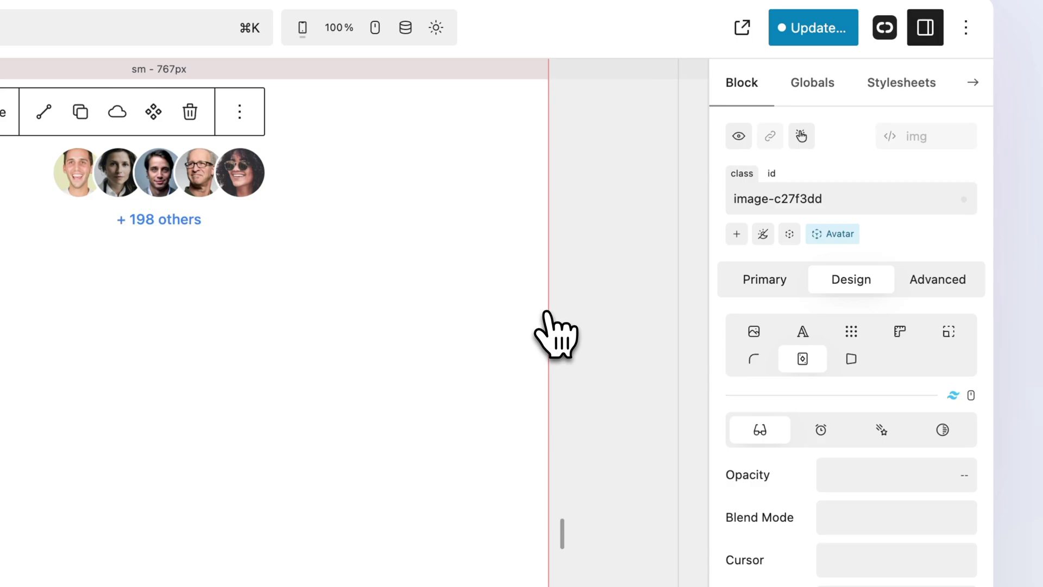
Set the Avatar shell's width and height to 24 and exit the shell editor.
{"action": "left_click", "coordinate": [829, 234]}
{"action": "left_click", "coordinate": [899, 356]}
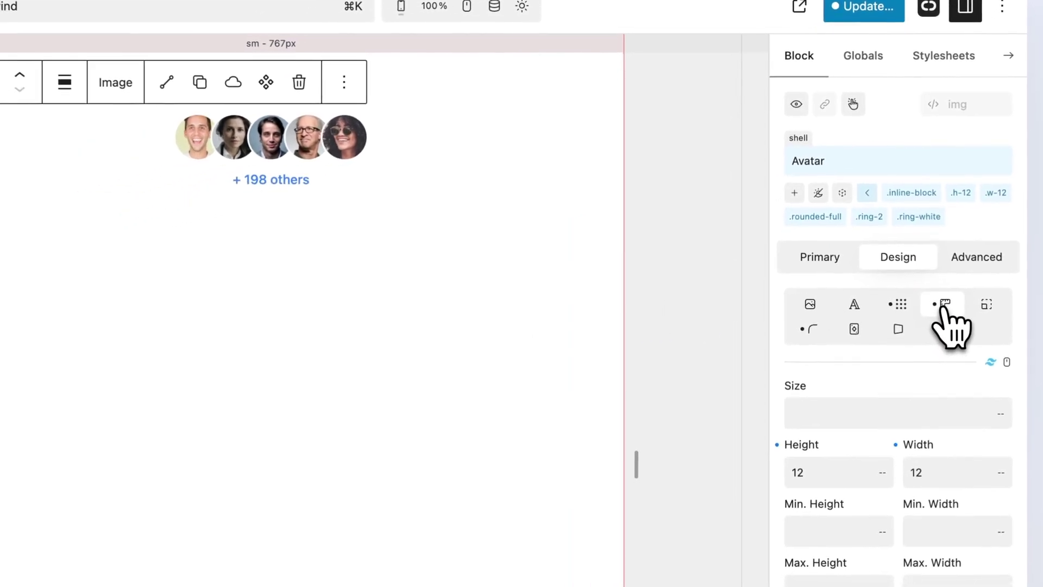
{"action": "left_click", "coordinate": [895, 553]}
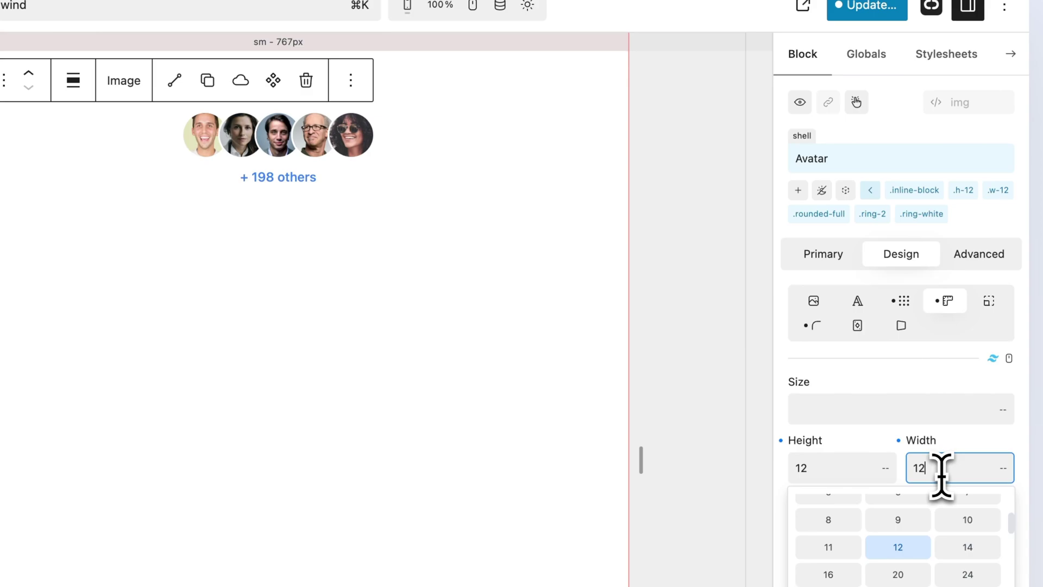
{"action": "left_click", "coordinate": [968, 575]}
{"action": "left_click", "coordinate": [842, 468]}
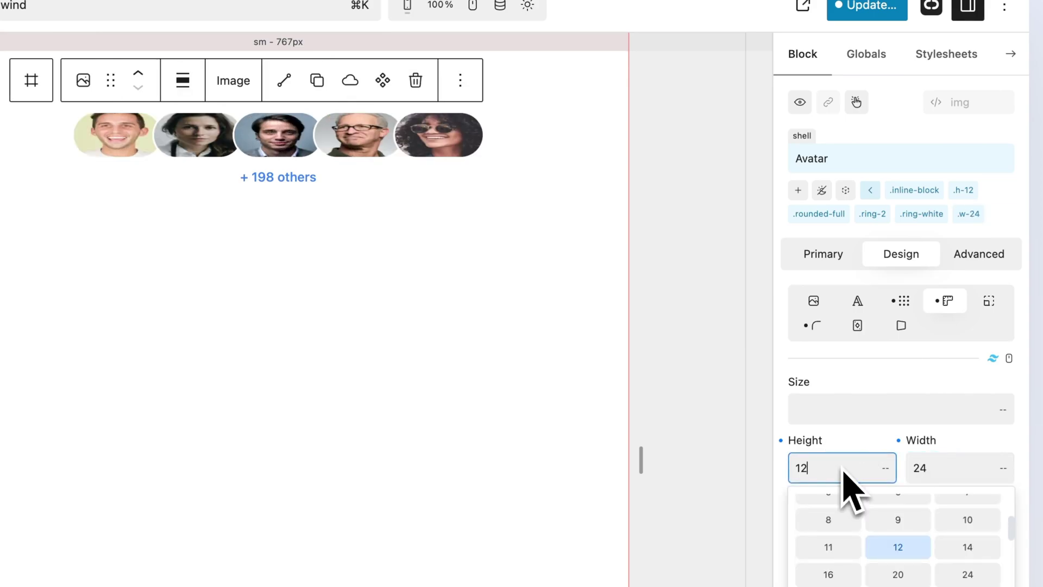
{"action": "left_click", "coordinate": [956, 575]}
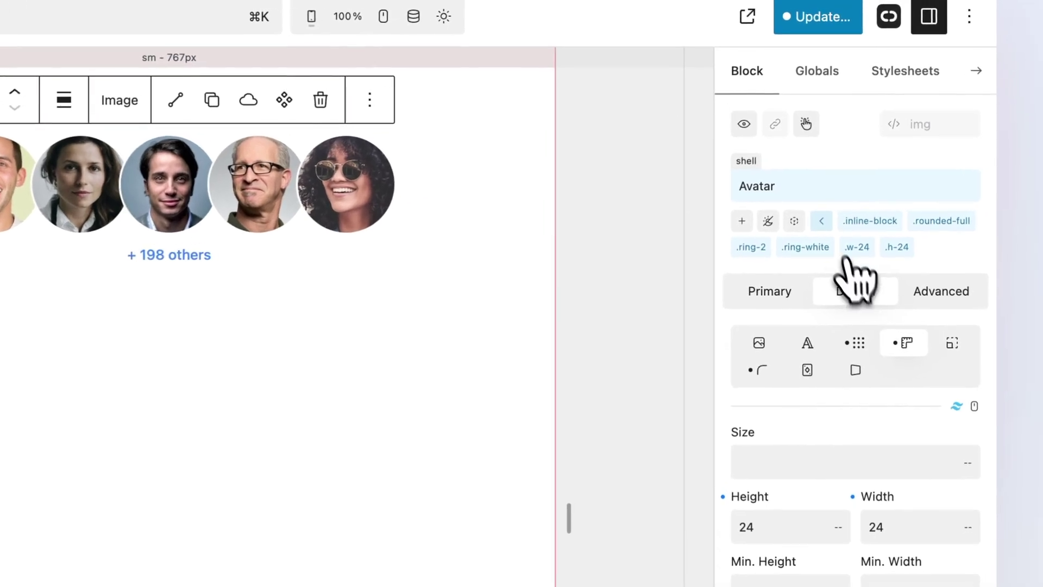
{"action": "left_click", "coordinate": [870, 190]}
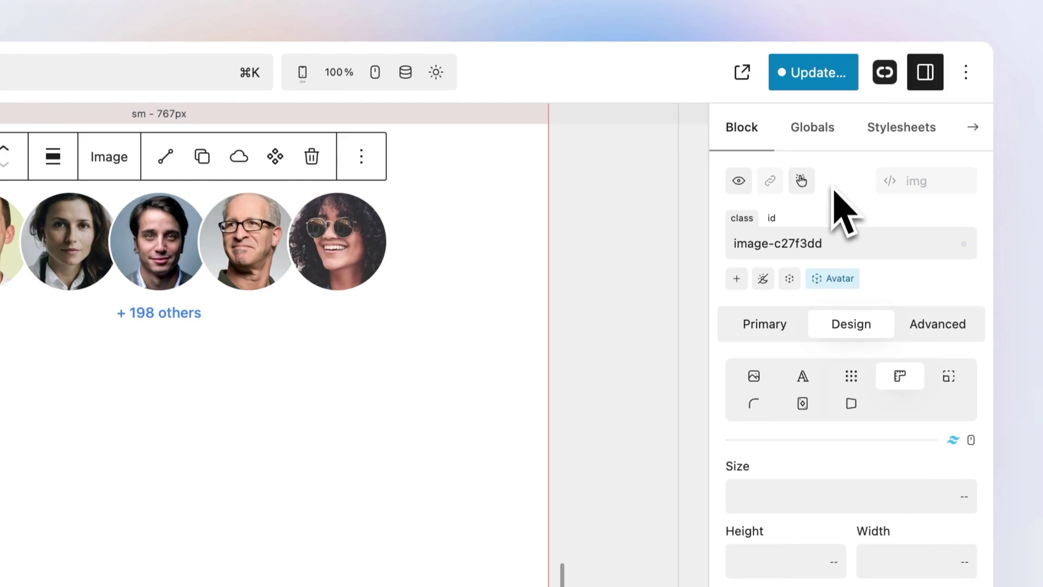
Add new global Tailwind configurations under Globals > Tailwind.
{"action": "left_click", "coordinate": [823, 131]}
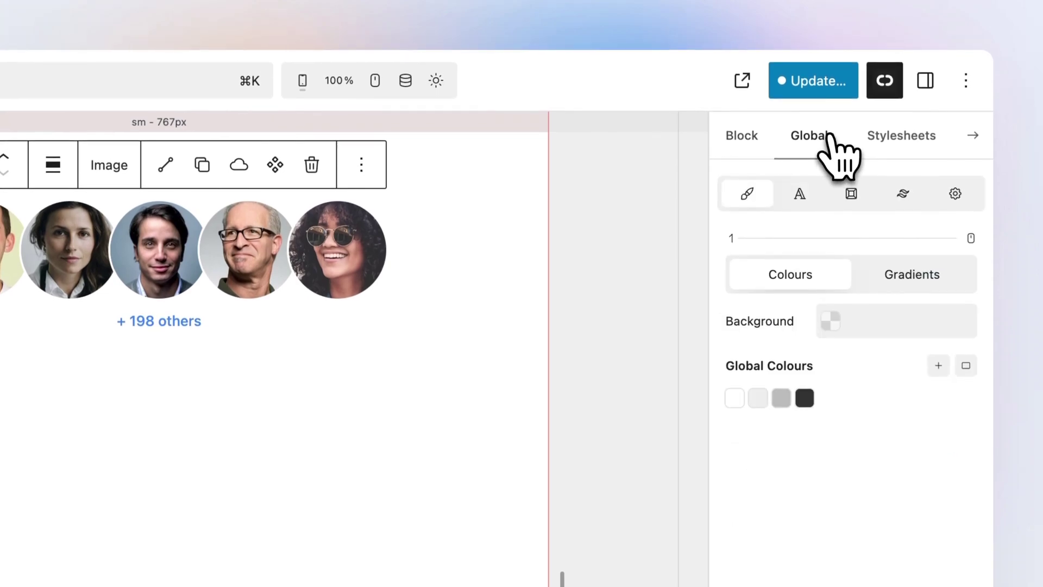
{"action": "left_click", "coordinate": [903, 187]}
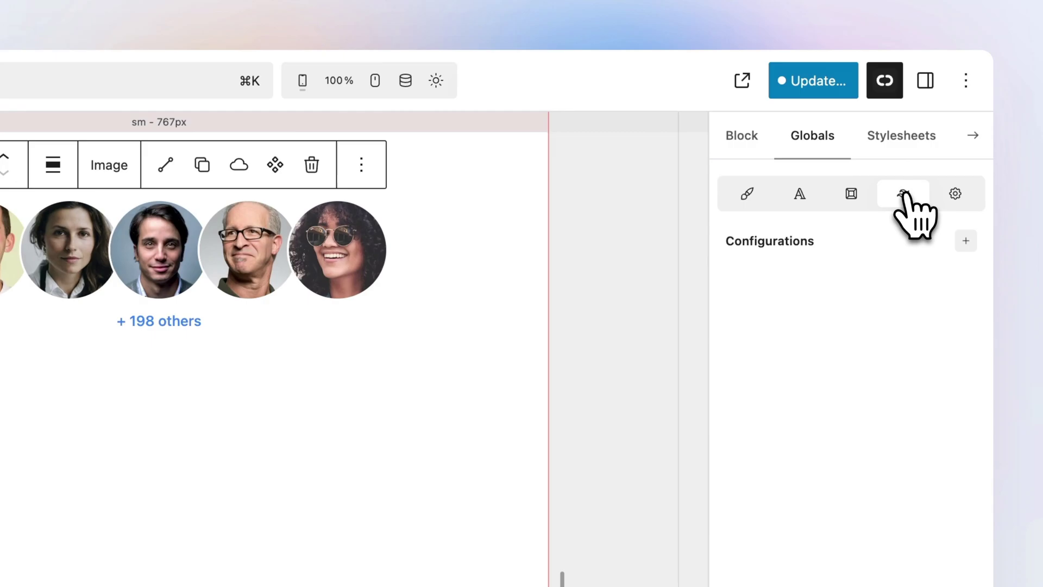
{"action": "left_click", "coordinate": [966, 242]}
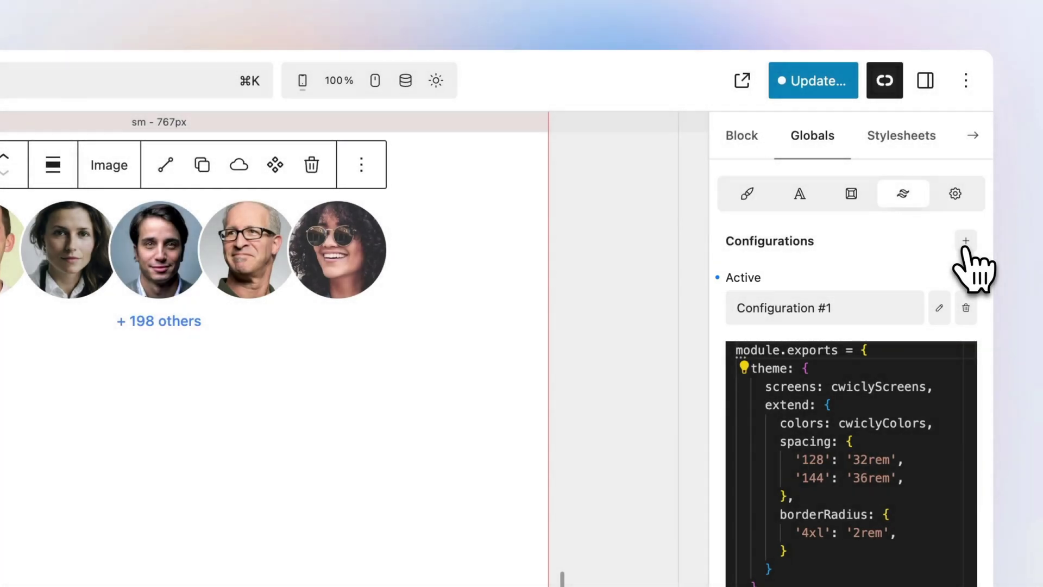
{"action": "left_click", "coordinate": [966, 244]}
Switch the active configuration to Configuration #2, then back to Configuration #1.
{"action": "left_click", "coordinate": [885, 298]}
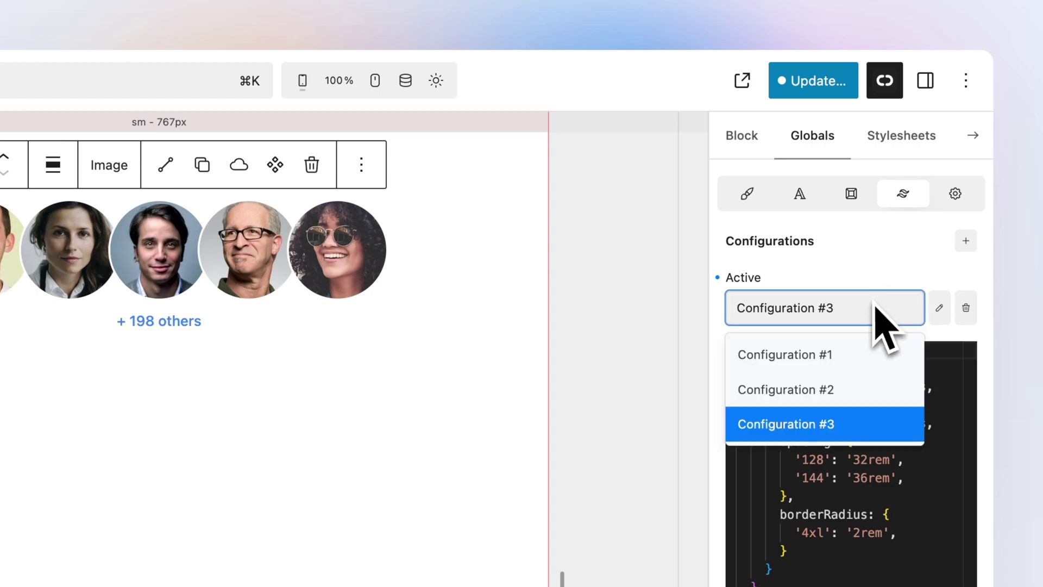
{"action": "left_click", "coordinate": [853, 383]}
{"action": "left_click", "coordinate": [849, 322]}
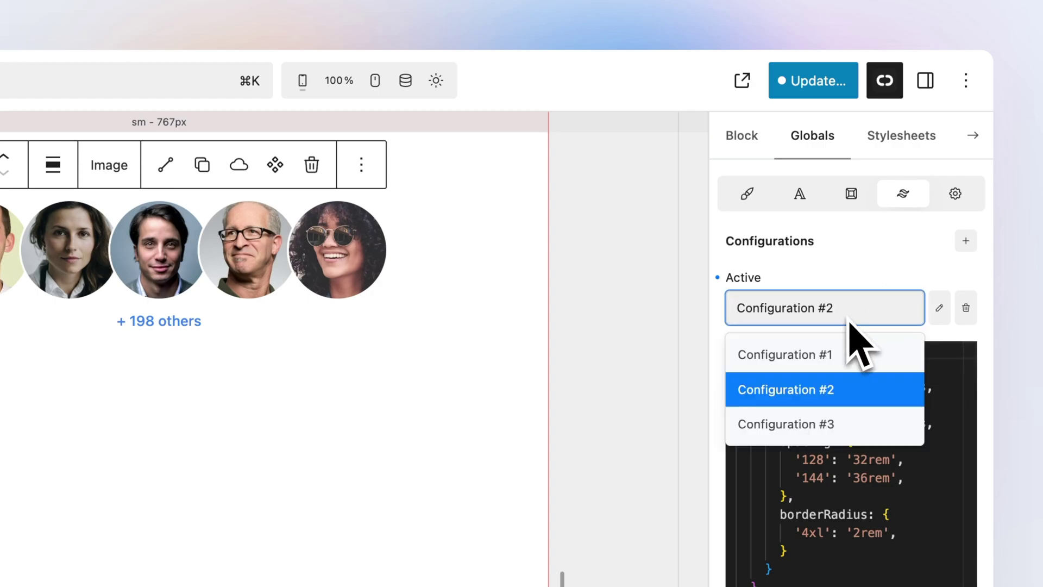
{"action": "left_click", "coordinate": [845, 355]}
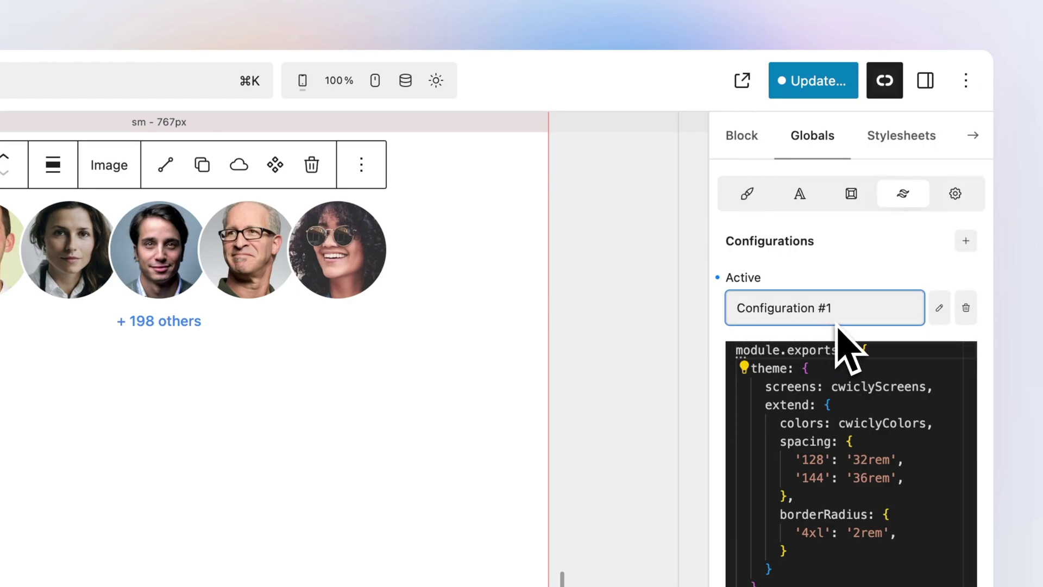
{"action": "left_click", "coordinate": [718, 277]}
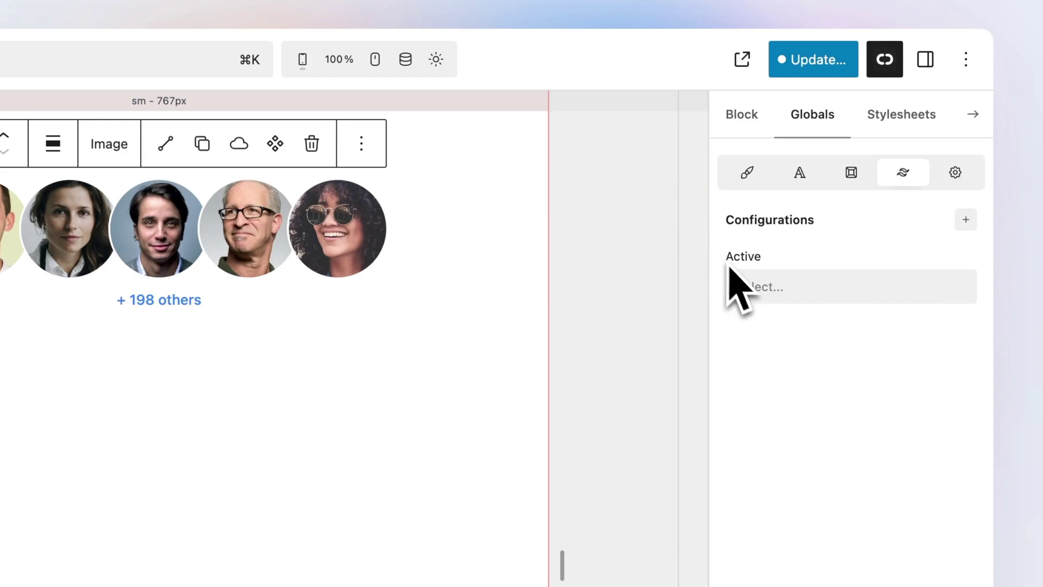
{"action": "left_click", "coordinate": [741, 286]}
{"action": "left_click", "coordinate": [852, 350]}
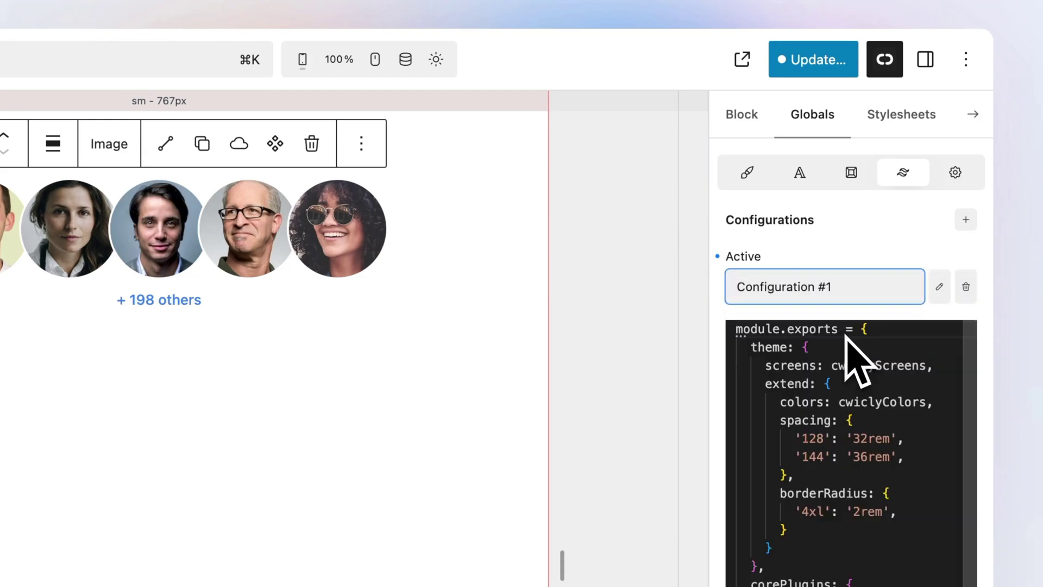
Rename Configuration #1 to 'Config-1' and delete it.
{"action": "left_click", "coordinate": [940, 288]}
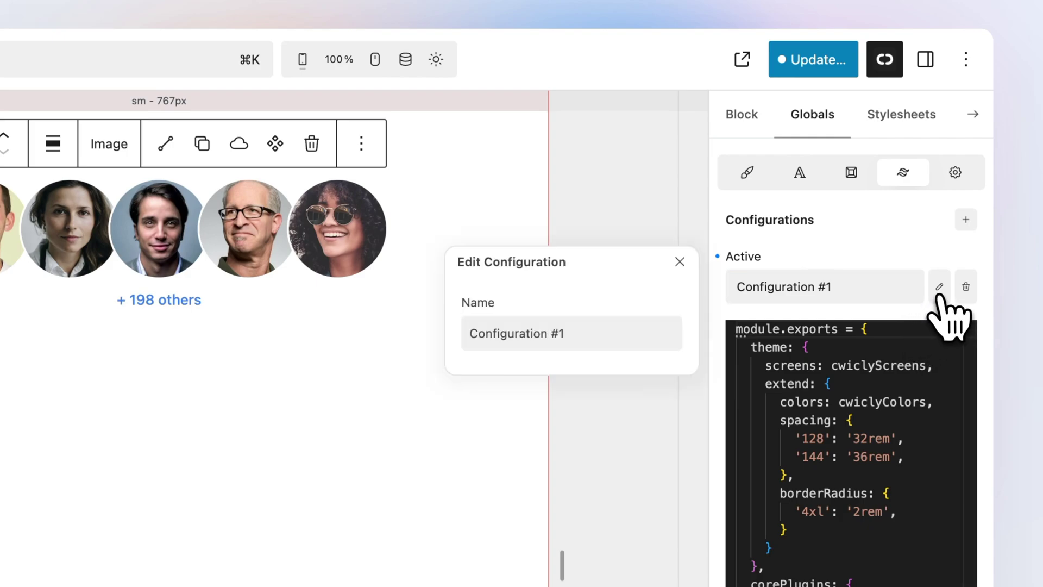
{"action": "left_click", "coordinate": [625, 326]}
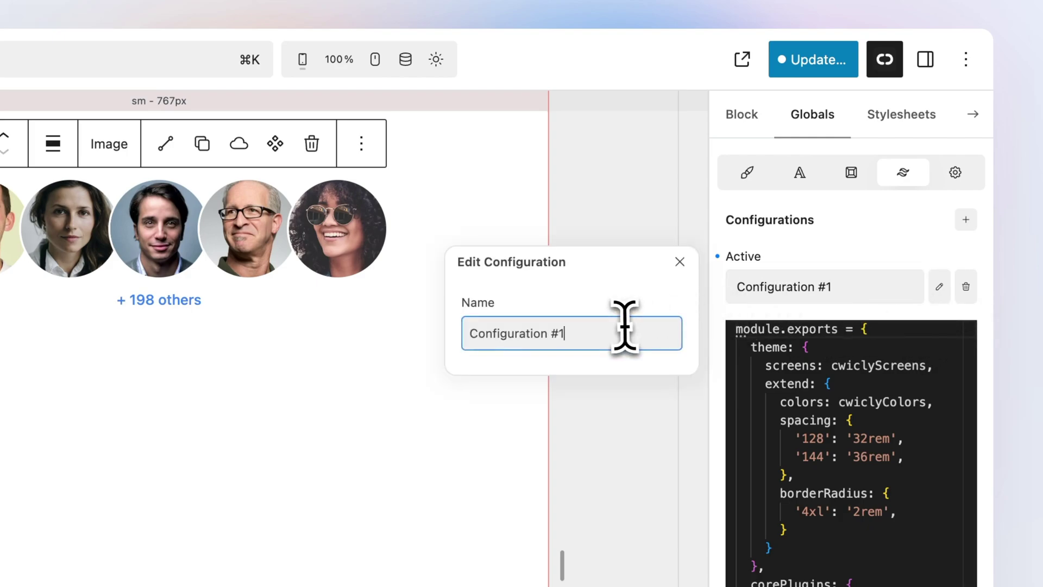
{"action": "key", "text": "super+a"}
{"action": "type", "text": "Config"}
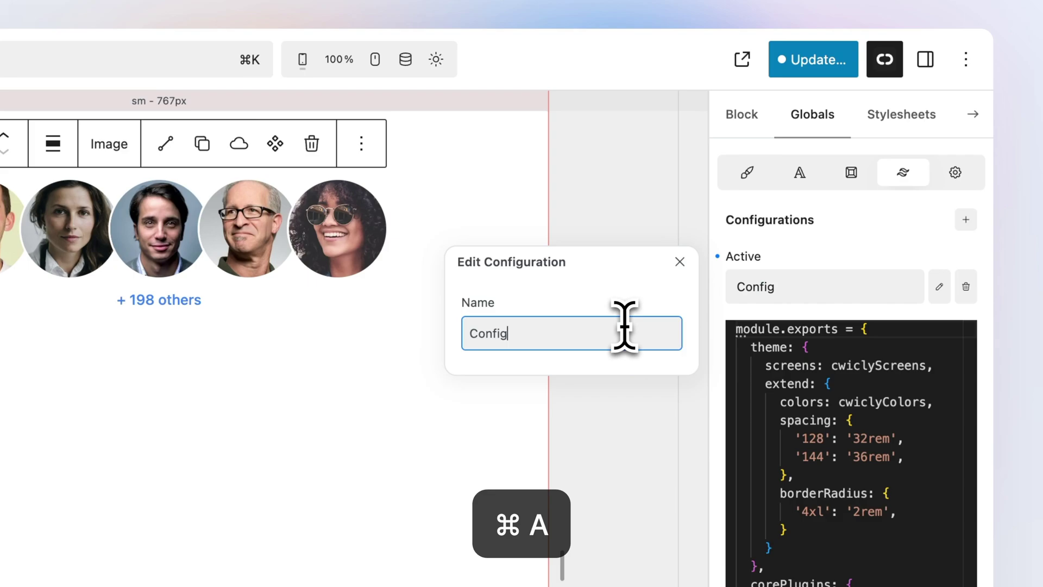
{"action": "type", "text": "-1"}
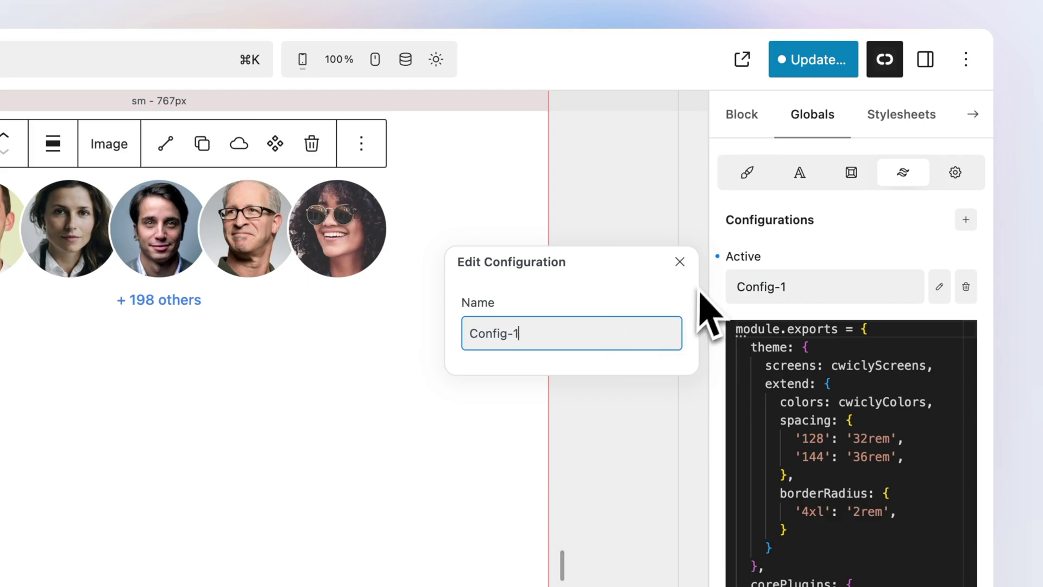
{"action": "left_click", "coordinate": [682, 263]}
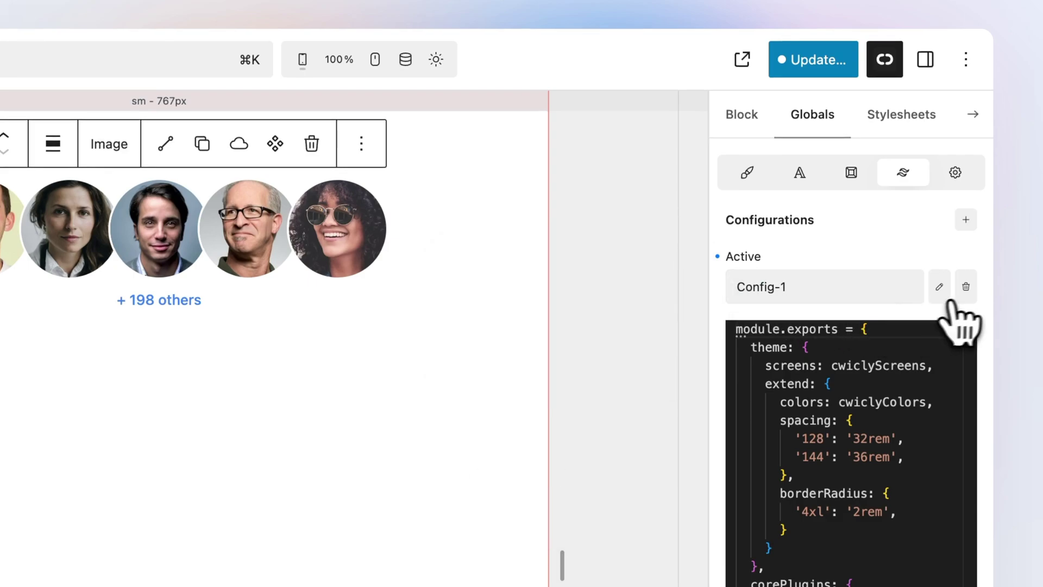
{"action": "left_click", "coordinate": [966, 286]}
{"action": "left_click", "coordinate": [970, 295]}
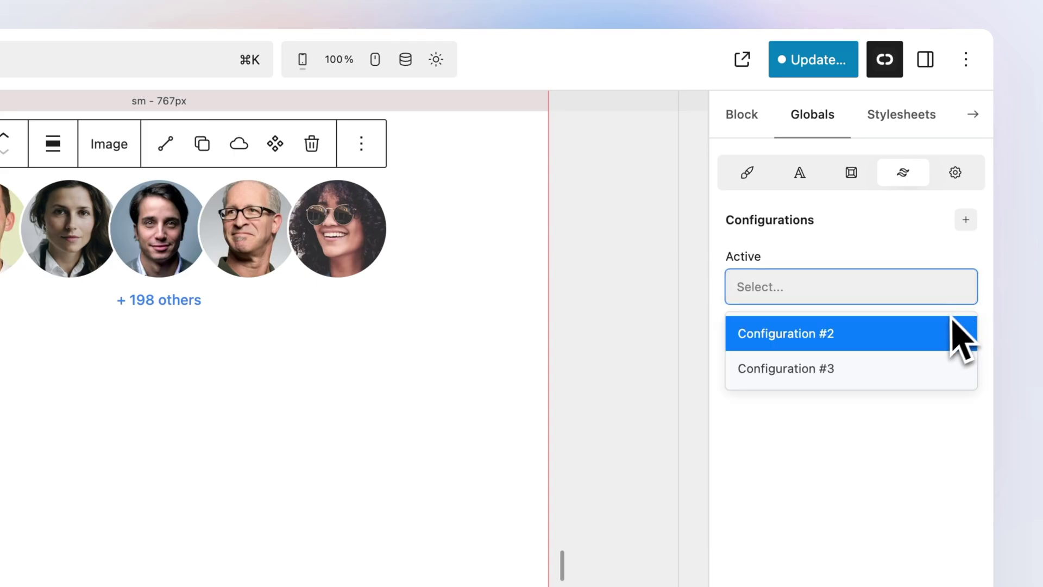
Select Configuration #2 as active and scroll through the plugin toggles and directives.
{"action": "left_click", "coordinate": [959, 333]}
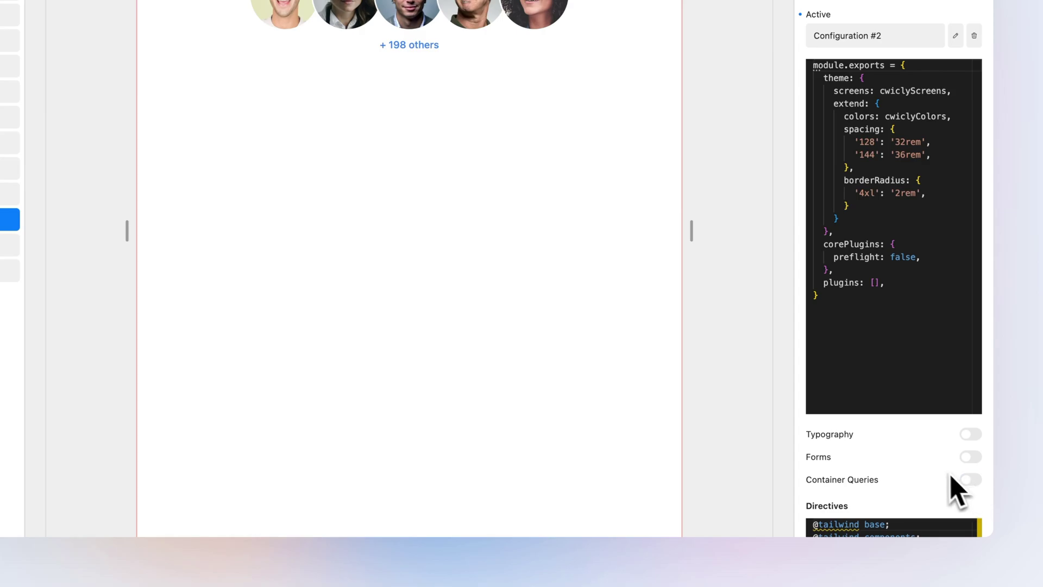
{"action": "scroll", "coordinate": [951, 476], "scroll_direction": "down", "scroll_amount": 5}
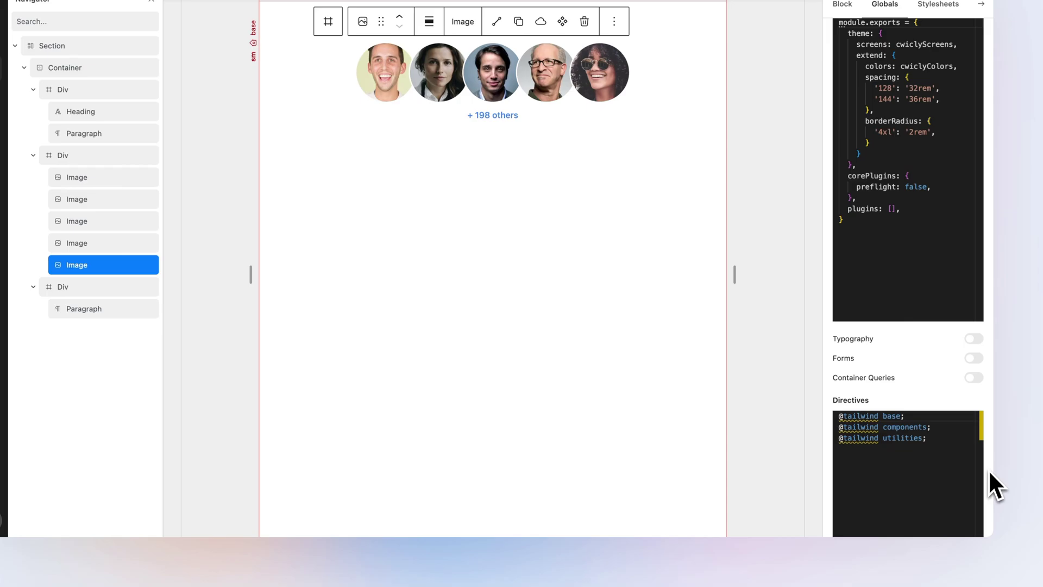
{"action": "scroll", "coordinate": [989, 470], "scroll_direction": "up", "scroll_amount": 4}
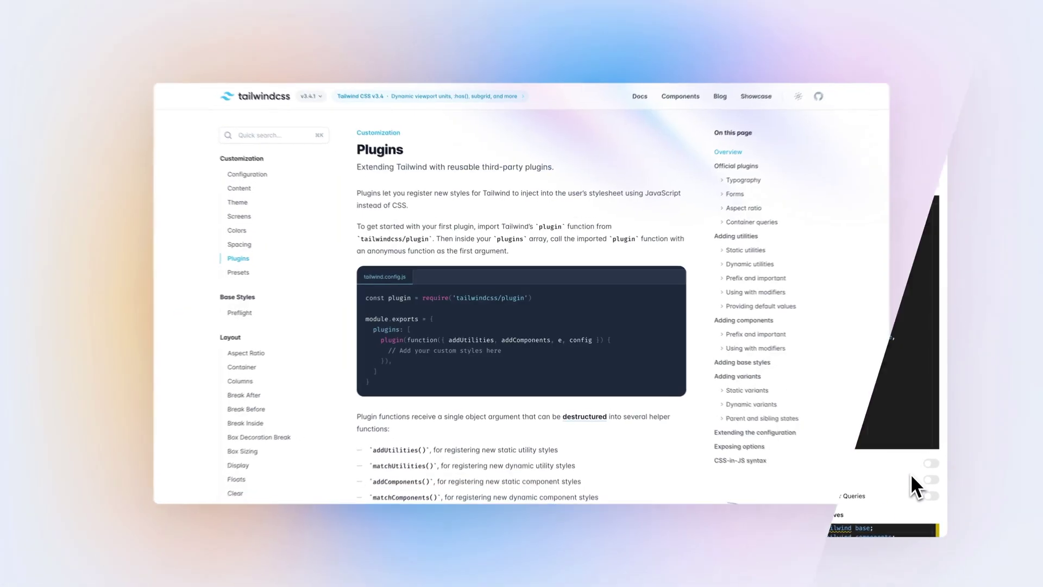
{"action": "scroll", "coordinate": [522, 305], "scroll_direction": "down", "scroll_amount": 8}
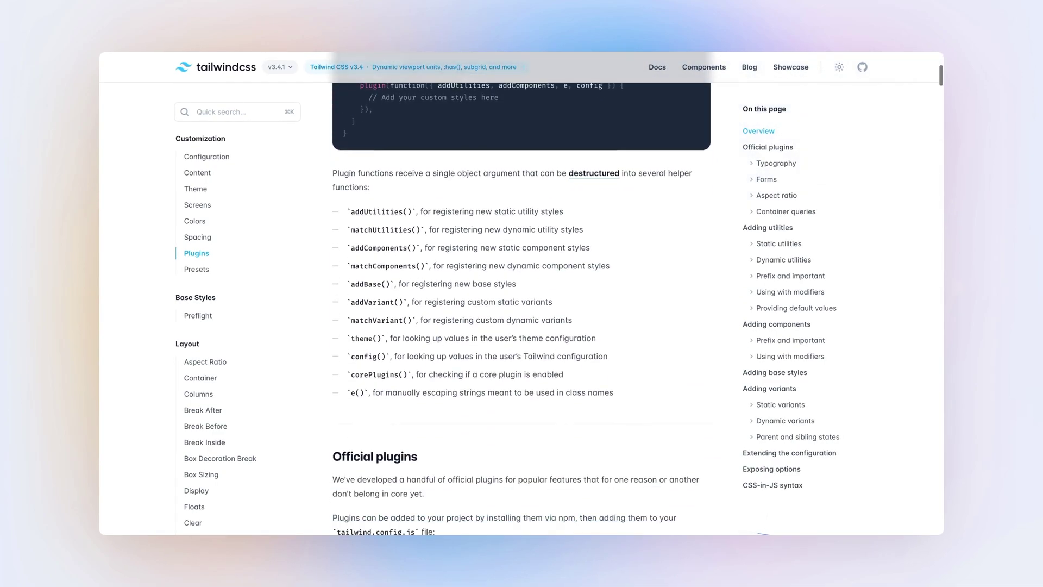
{"action": "scroll", "coordinate": [522, 310], "scroll_direction": "down", "scroll_amount": 12}
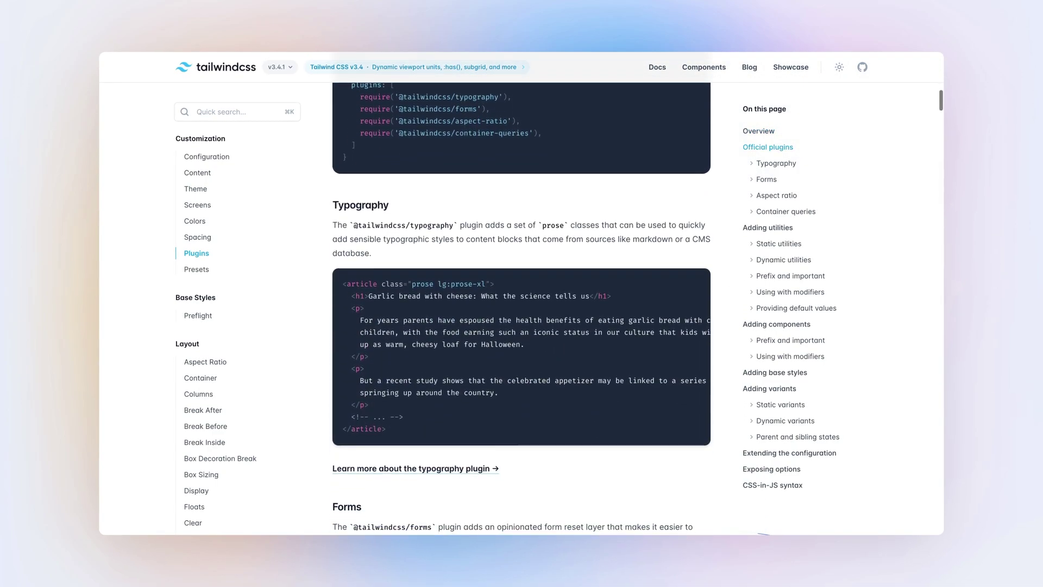
{"action": "scroll", "coordinate": [522, 310], "scroll_direction": "down", "scroll_amount": 6}
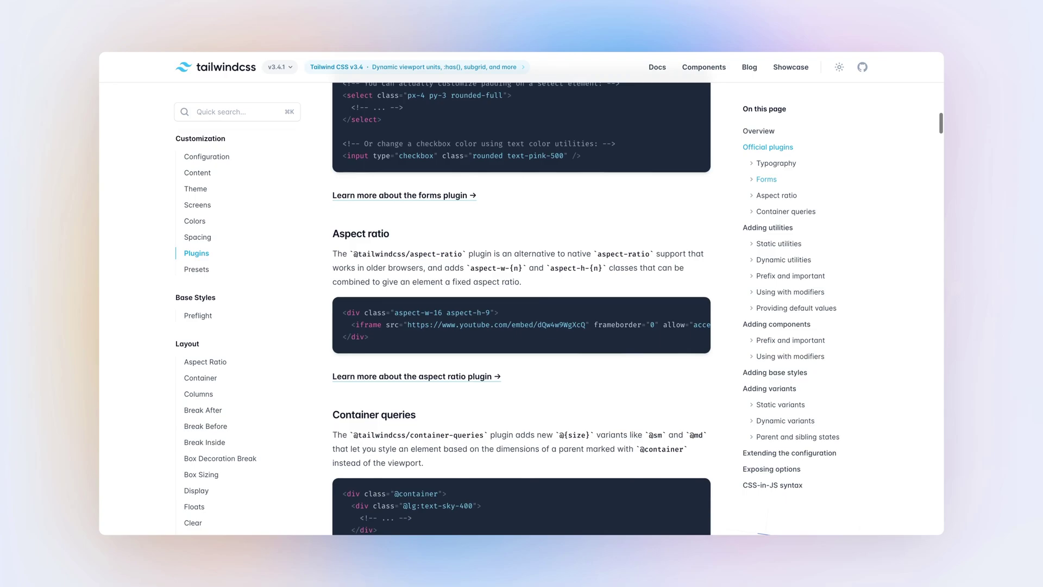
{"action": "scroll", "coordinate": [522, 309], "scroll_direction": "down", "scroll_amount": 9}
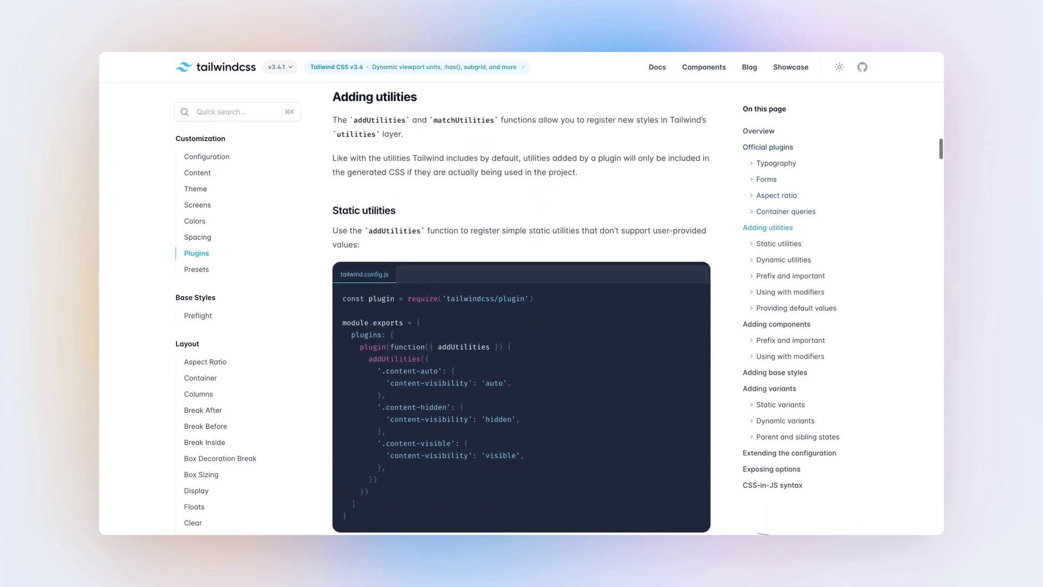
{"action": "scroll", "coordinate": [522, 309], "scroll_direction": "down", "scroll_amount": 12}
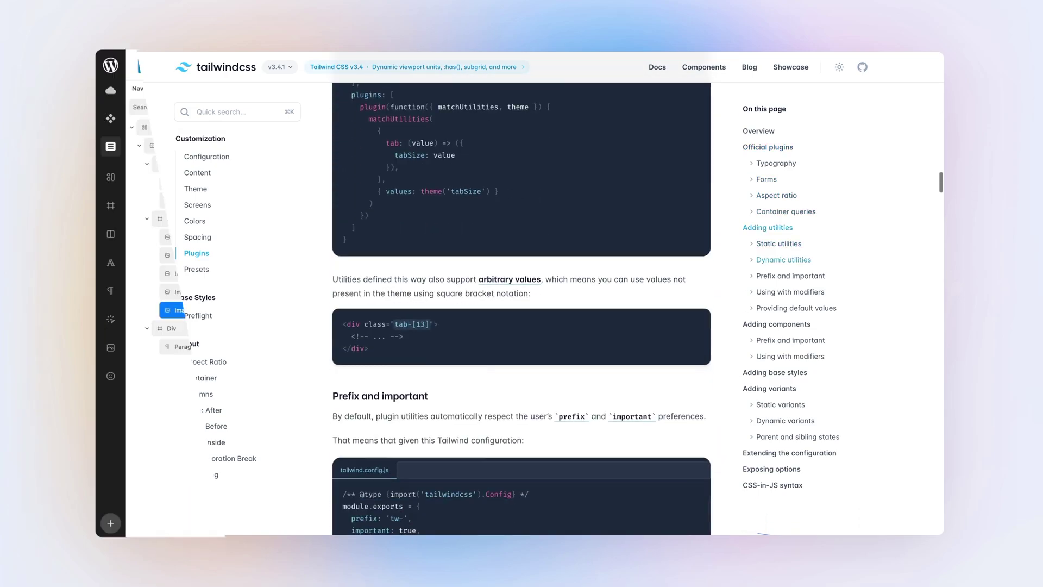